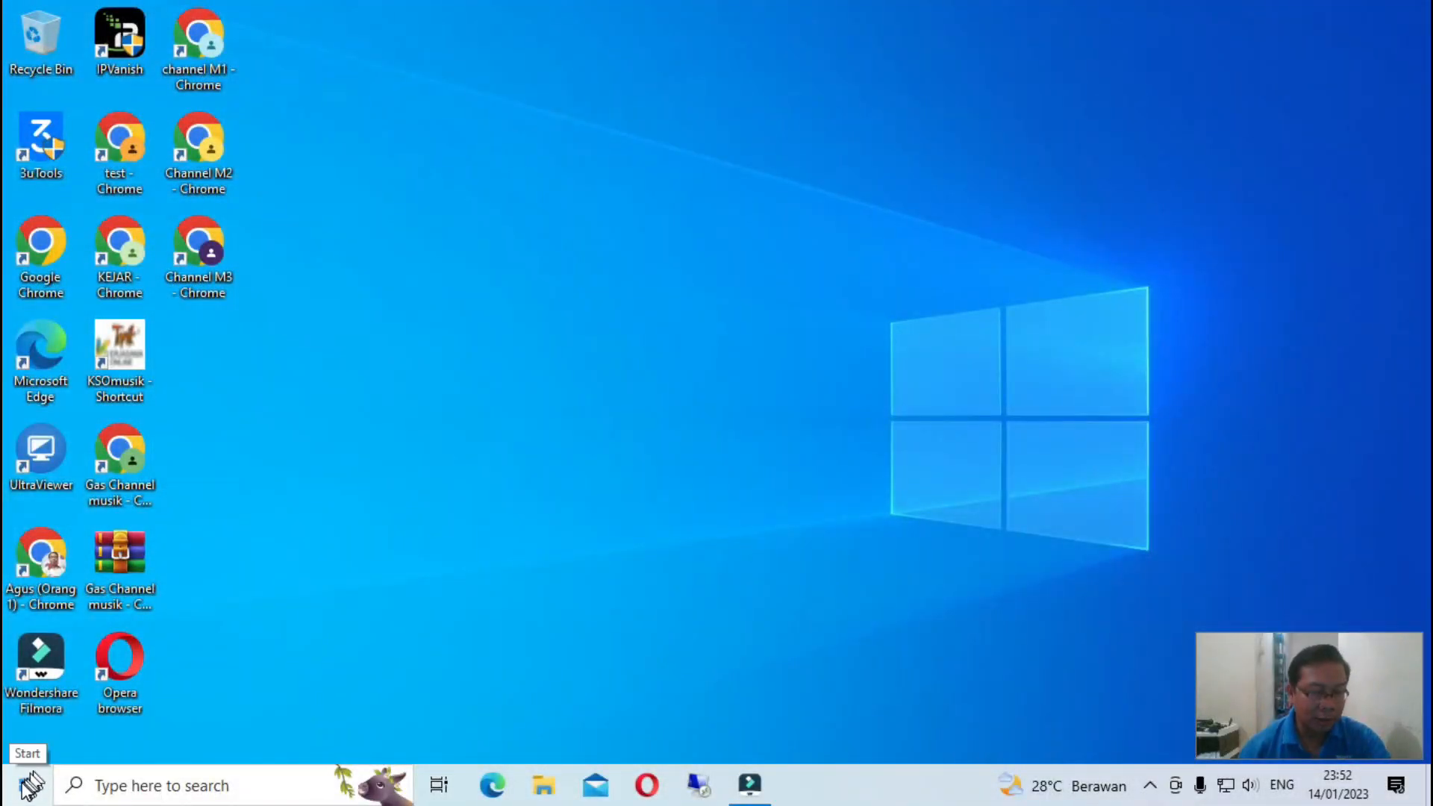
- Launch Google Chrome with a chosen profile and load the Canva home page at canva.com
{"action": "left_click", "coordinate": [27, 788]}
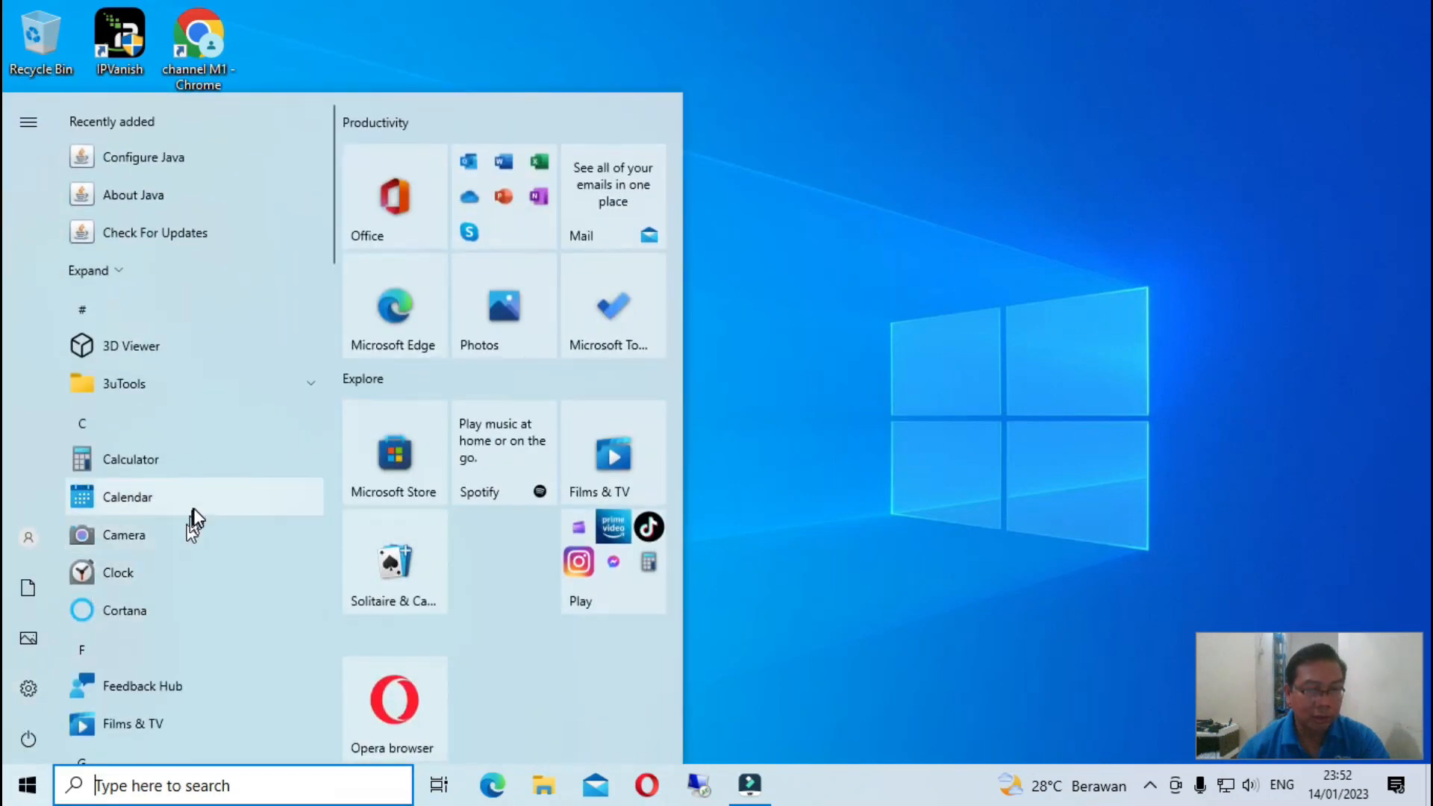
{"action": "scroll", "coordinate": [195, 512], "scroll_direction": "down", "scroll_amount": 5}
{"action": "left_click", "coordinate": [191, 438]}
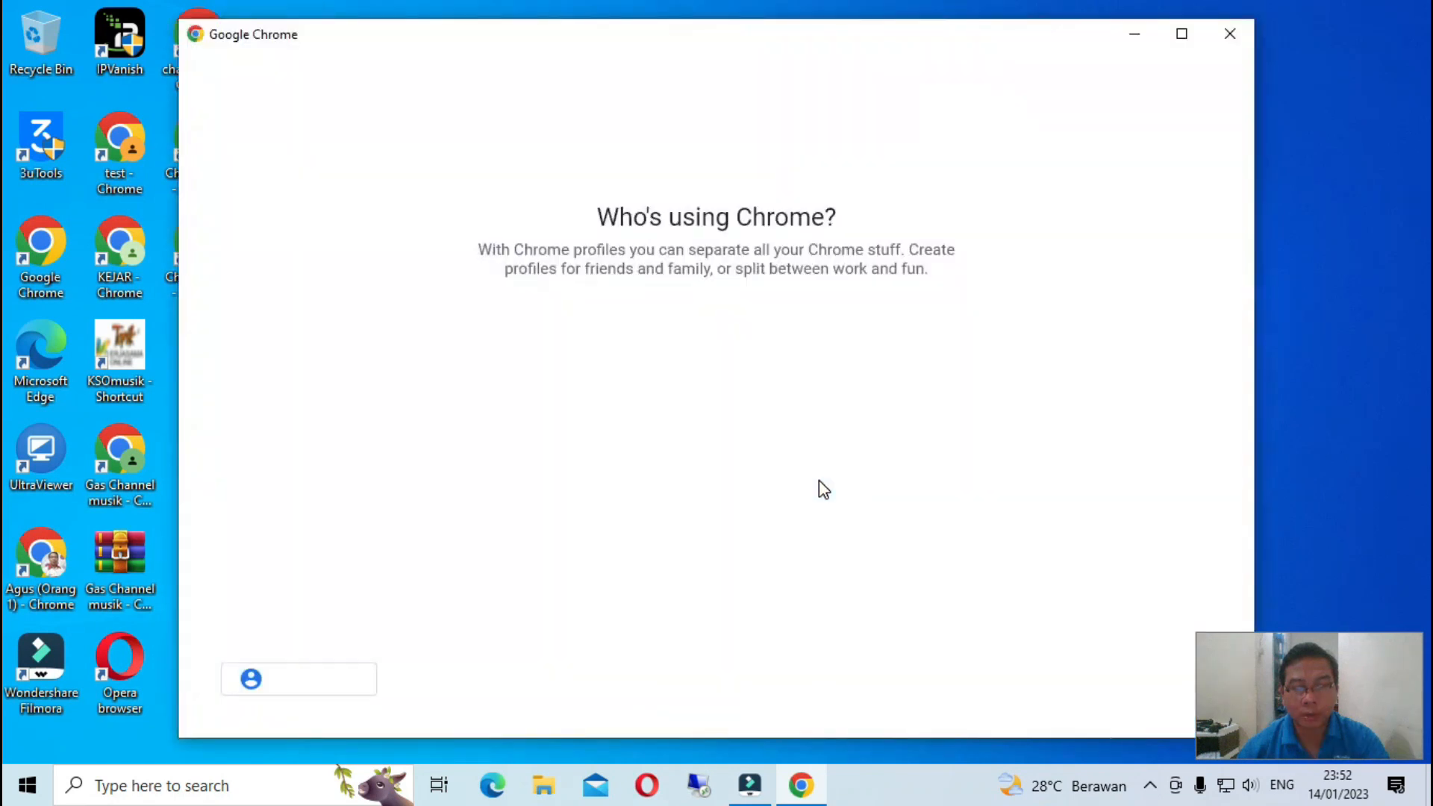
{"action": "scroll", "coordinate": [733, 493], "scroll_direction": "down", "scroll_amount": 4}
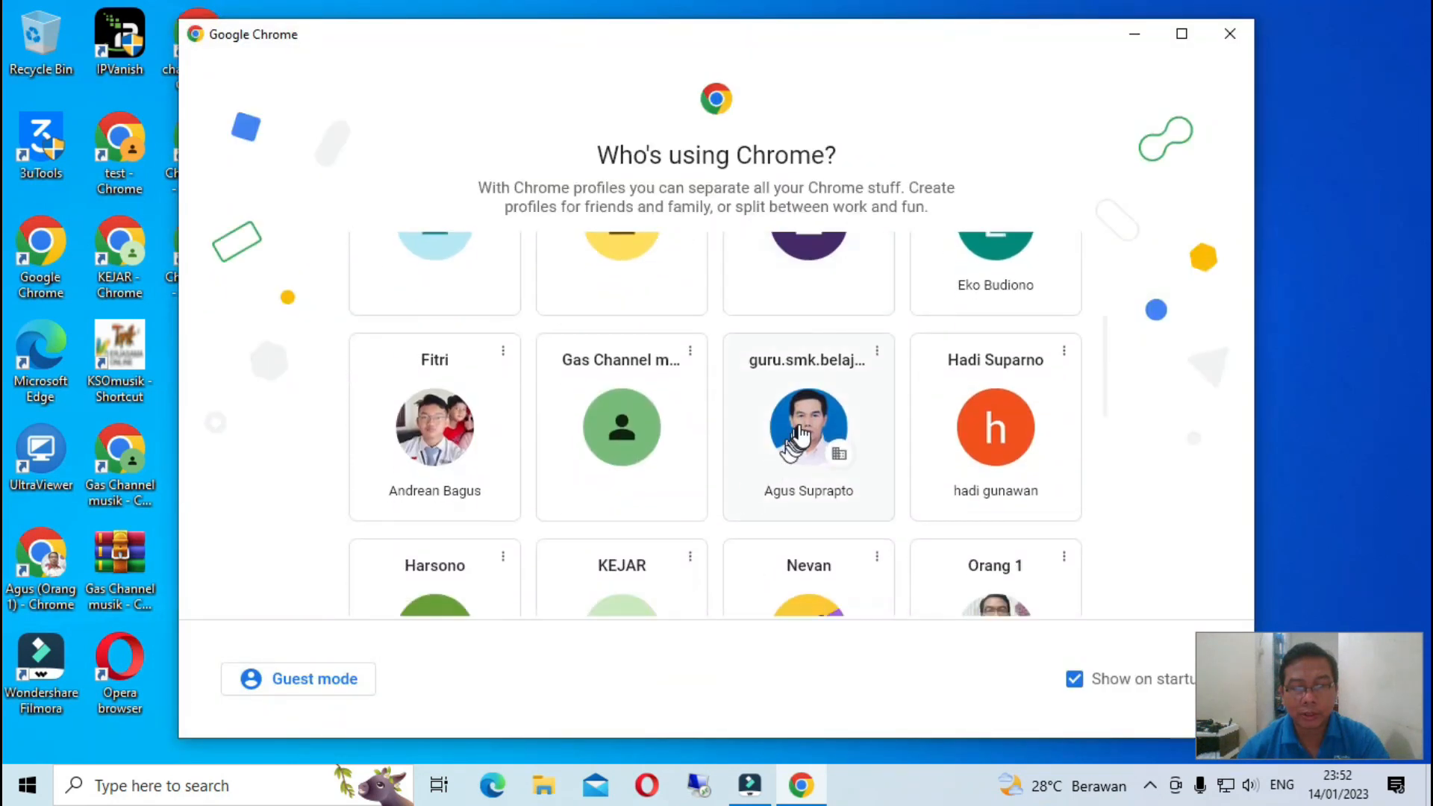
{"action": "left_click", "coordinate": [801, 433]}
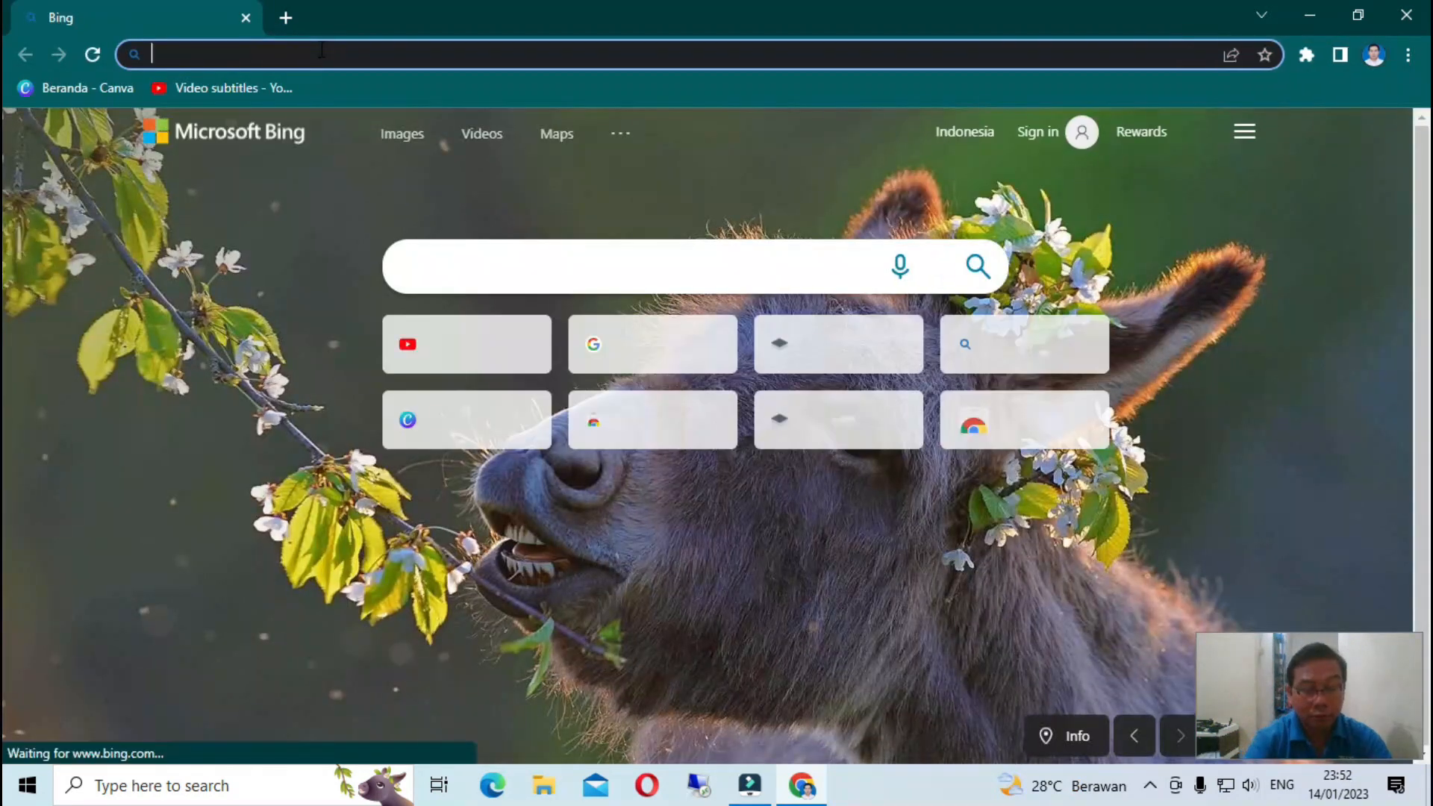
{"action": "type", "text": "canva.com"}
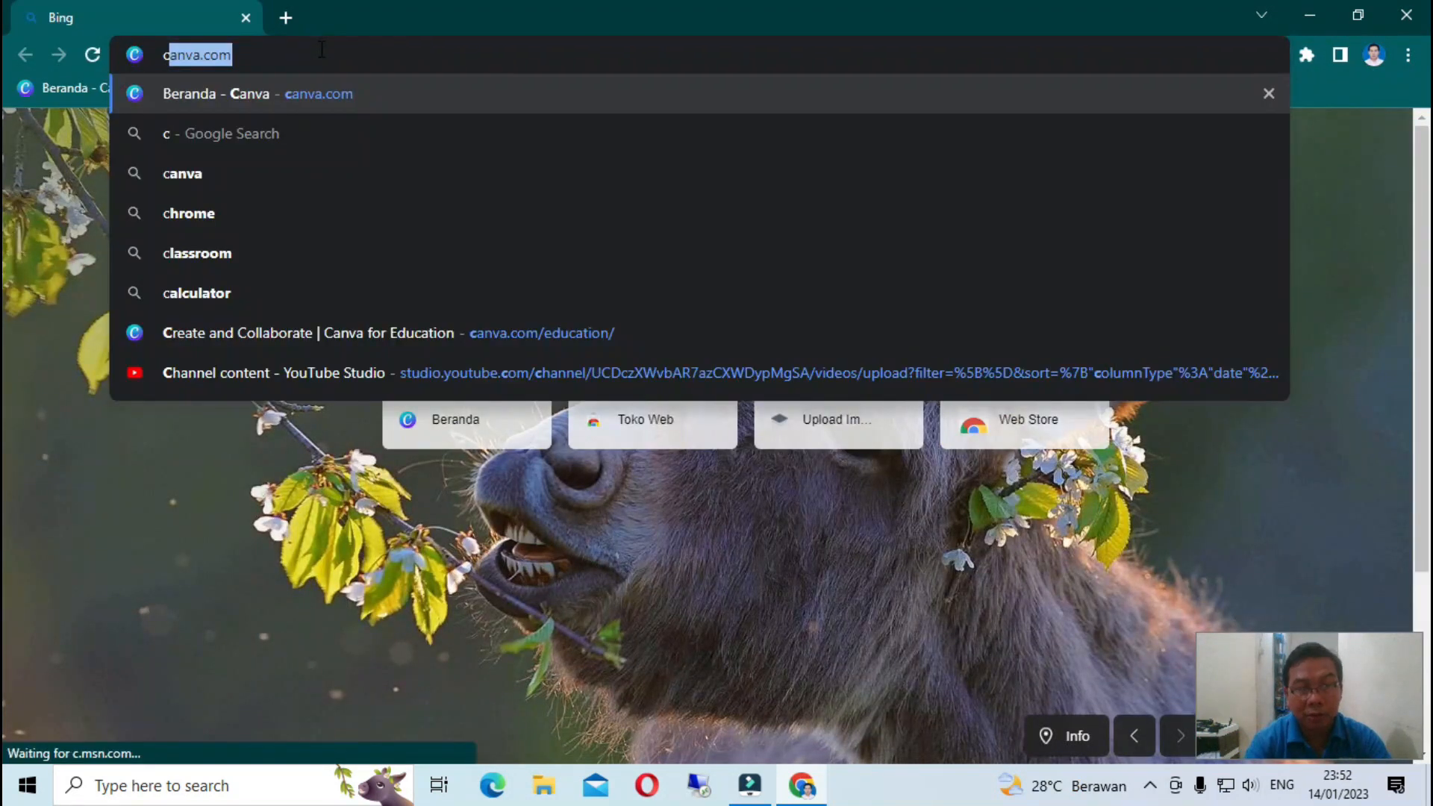
{"action": "key", "text": "Return"}
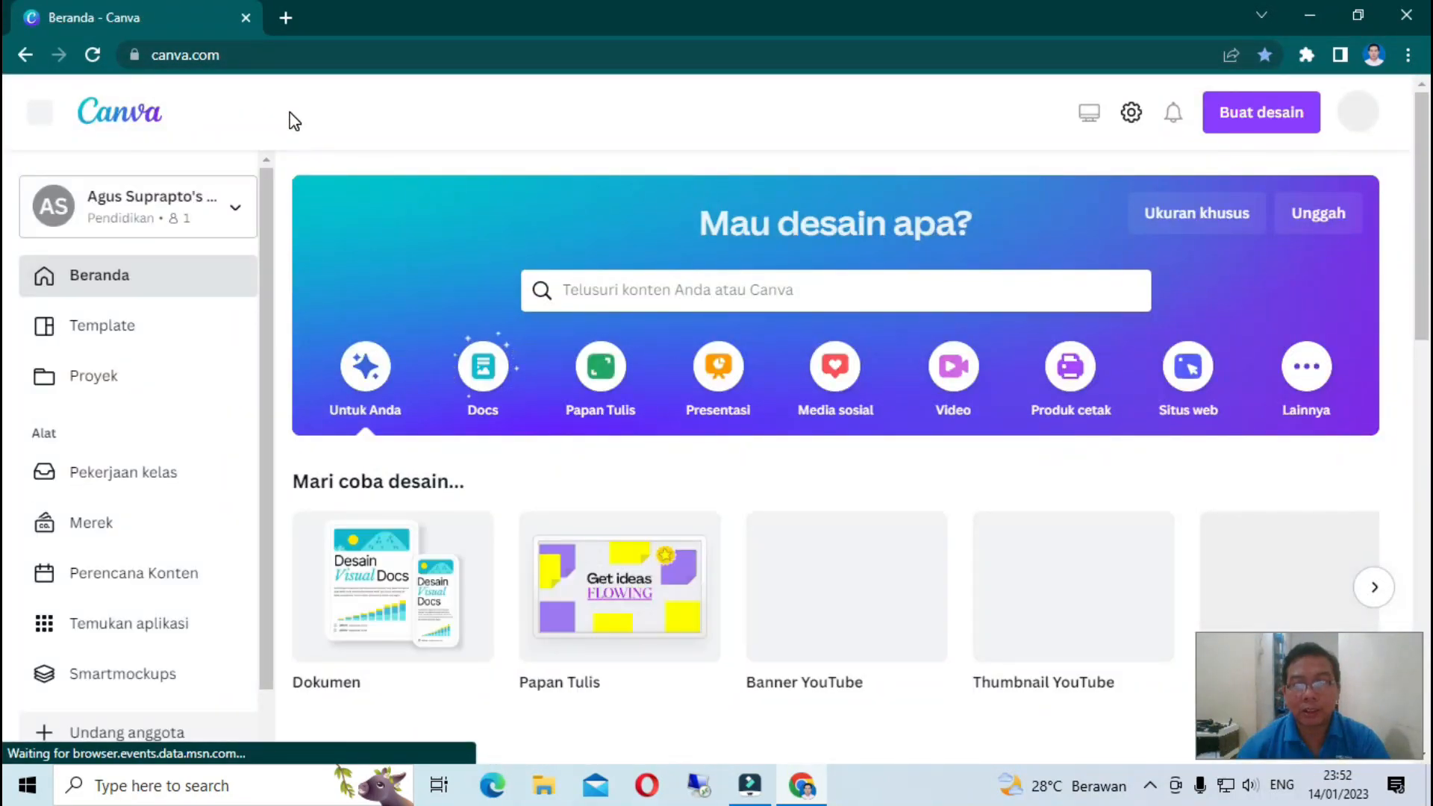
- Open the Kartu Nama business card templates from the Template menu's Bisnis section
{"action": "mouse_move", "coordinate": [291, 120]}
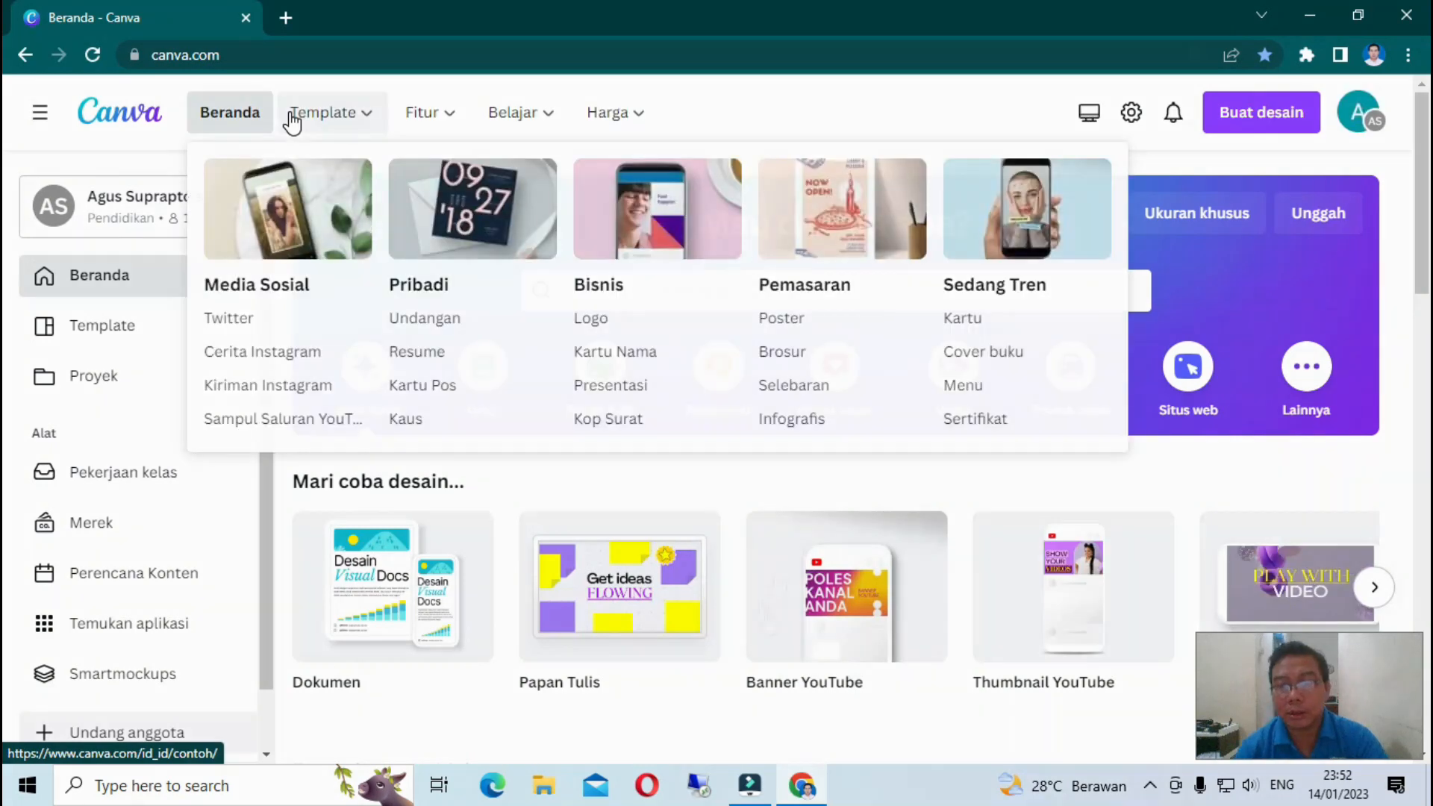
{"action": "mouse_move", "coordinate": [760, 606]}
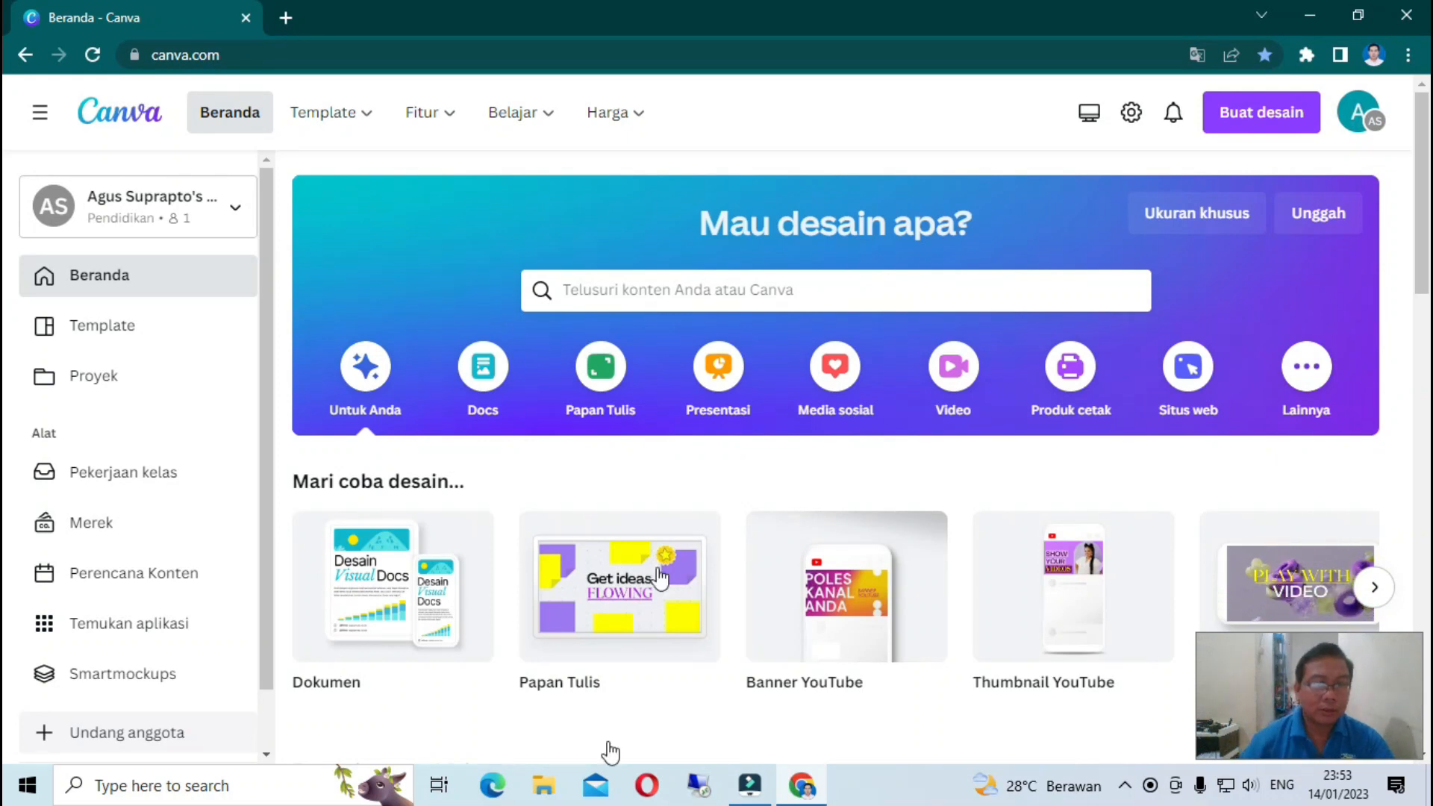
{"action": "mouse_move", "coordinate": [359, 124]}
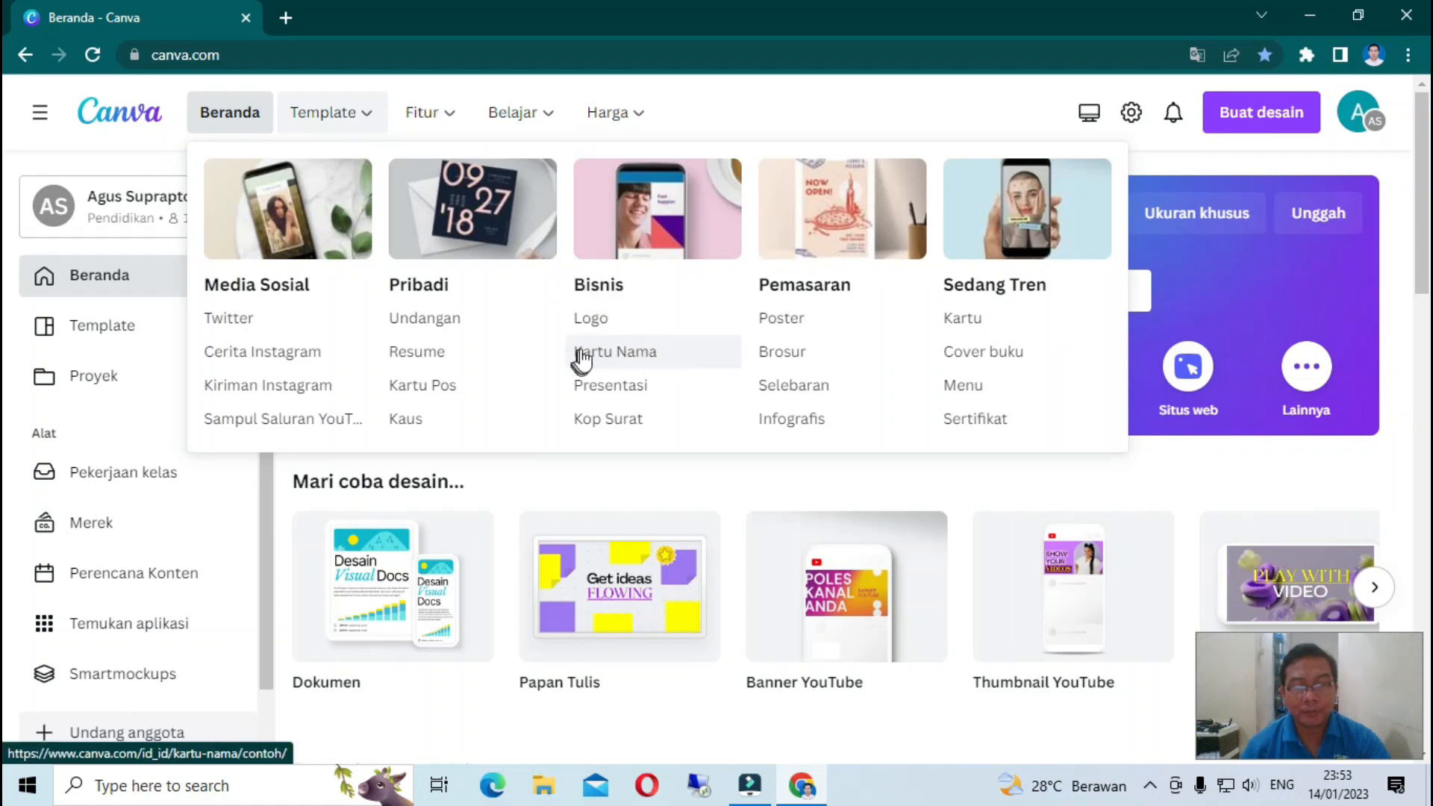
{"action": "left_click", "coordinate": [639, 368]}
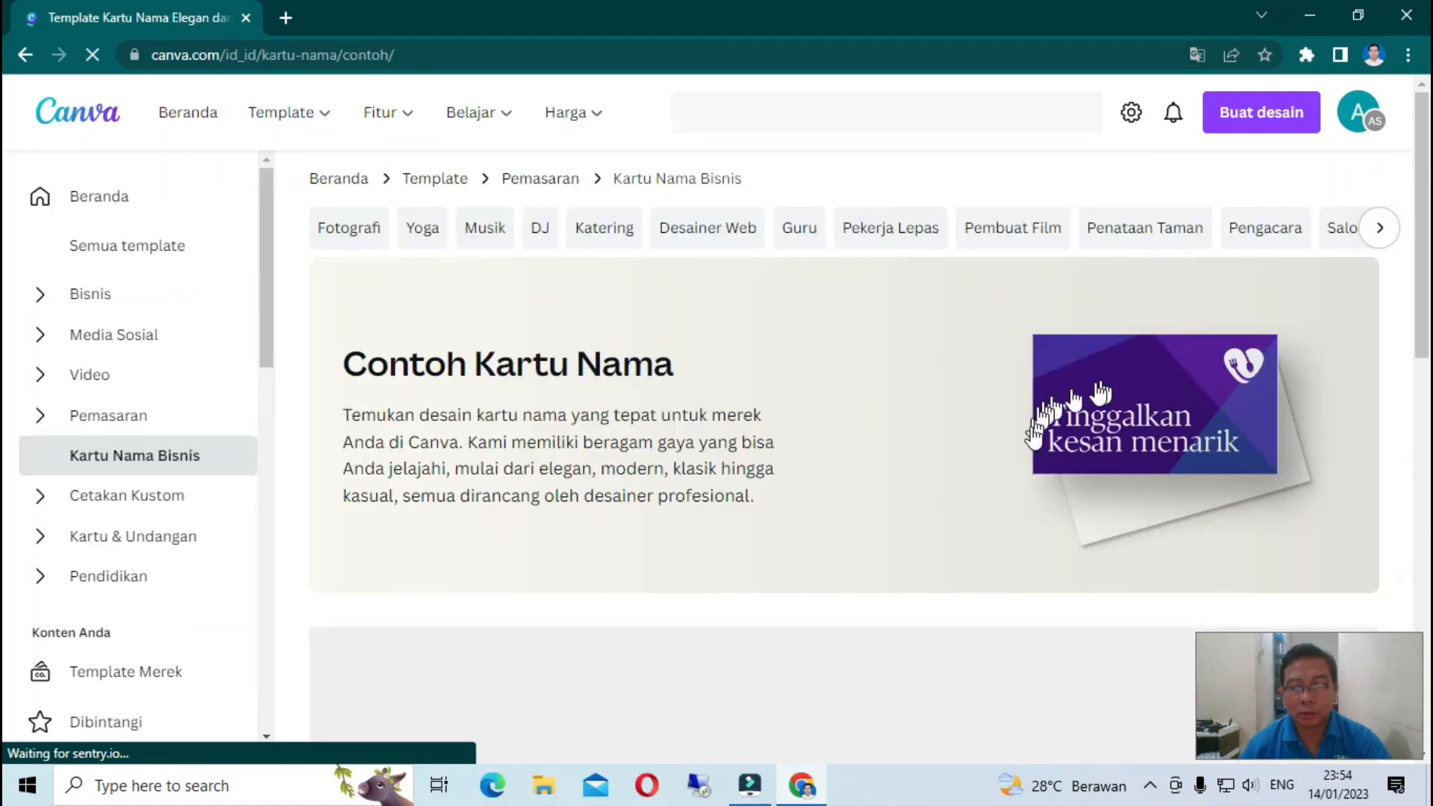
- Scroll through the Contoh Kartu Nama gallery of 13.119 business card templates
{"action": "scroll", "coordinate": [770, 458], "scroll_direction": "down", "scroll_amount": 4}
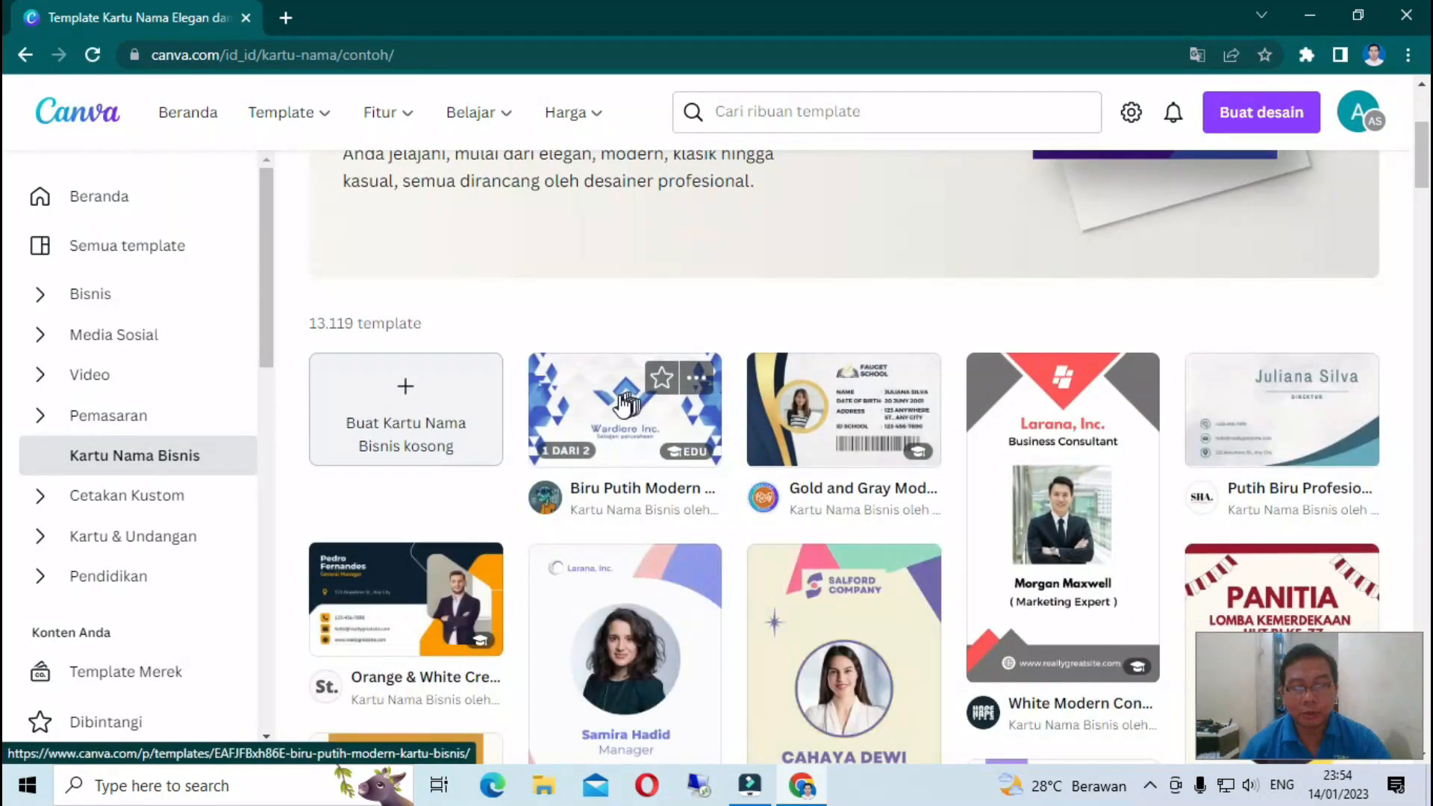
{"action": "scroll", "coordinate": [700, 454], "scroll_direction": "down", "scroll_amount": 1}
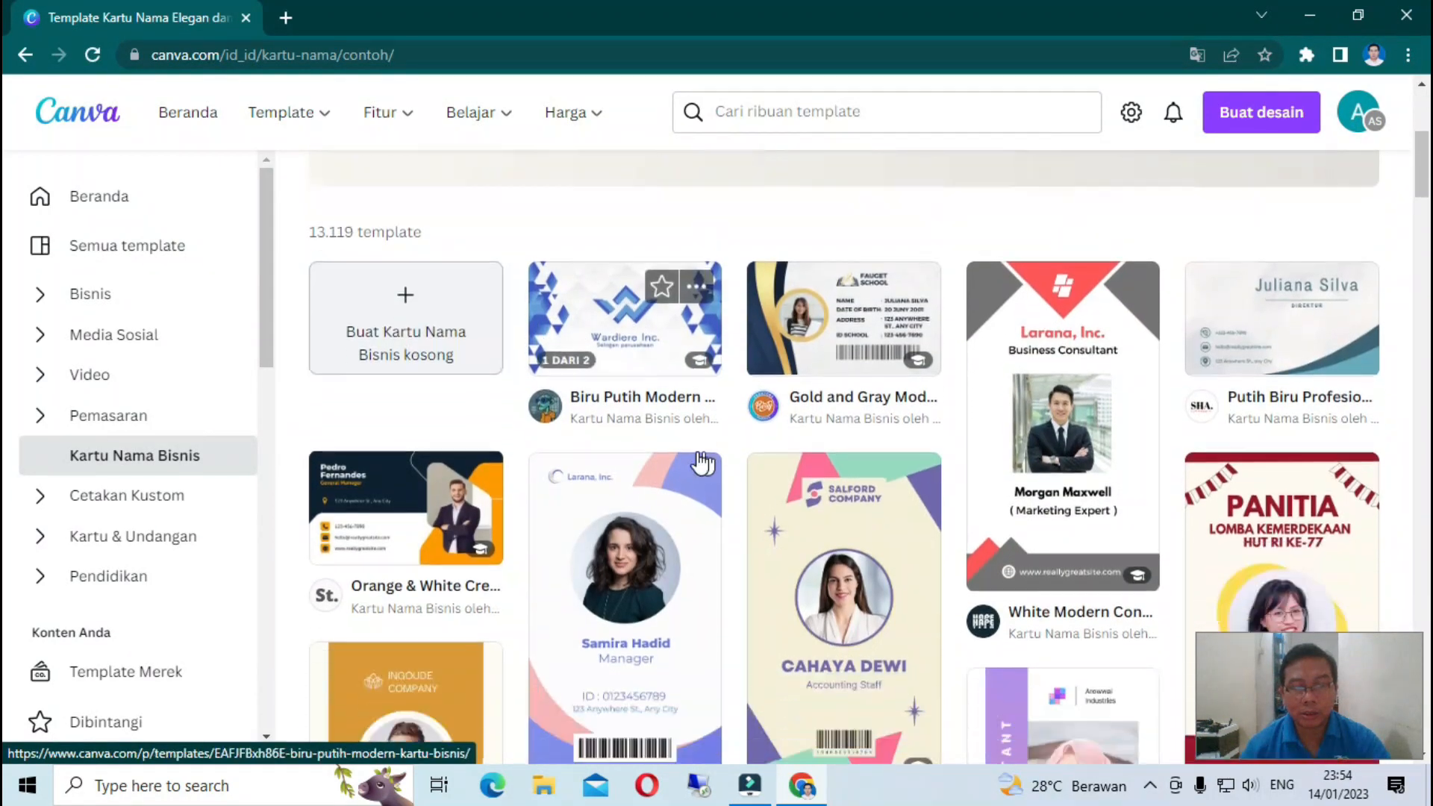
{"action": "scroll", "coordinate": [698, 462], "scroll_direction": "down", "scroll_amount": 4}
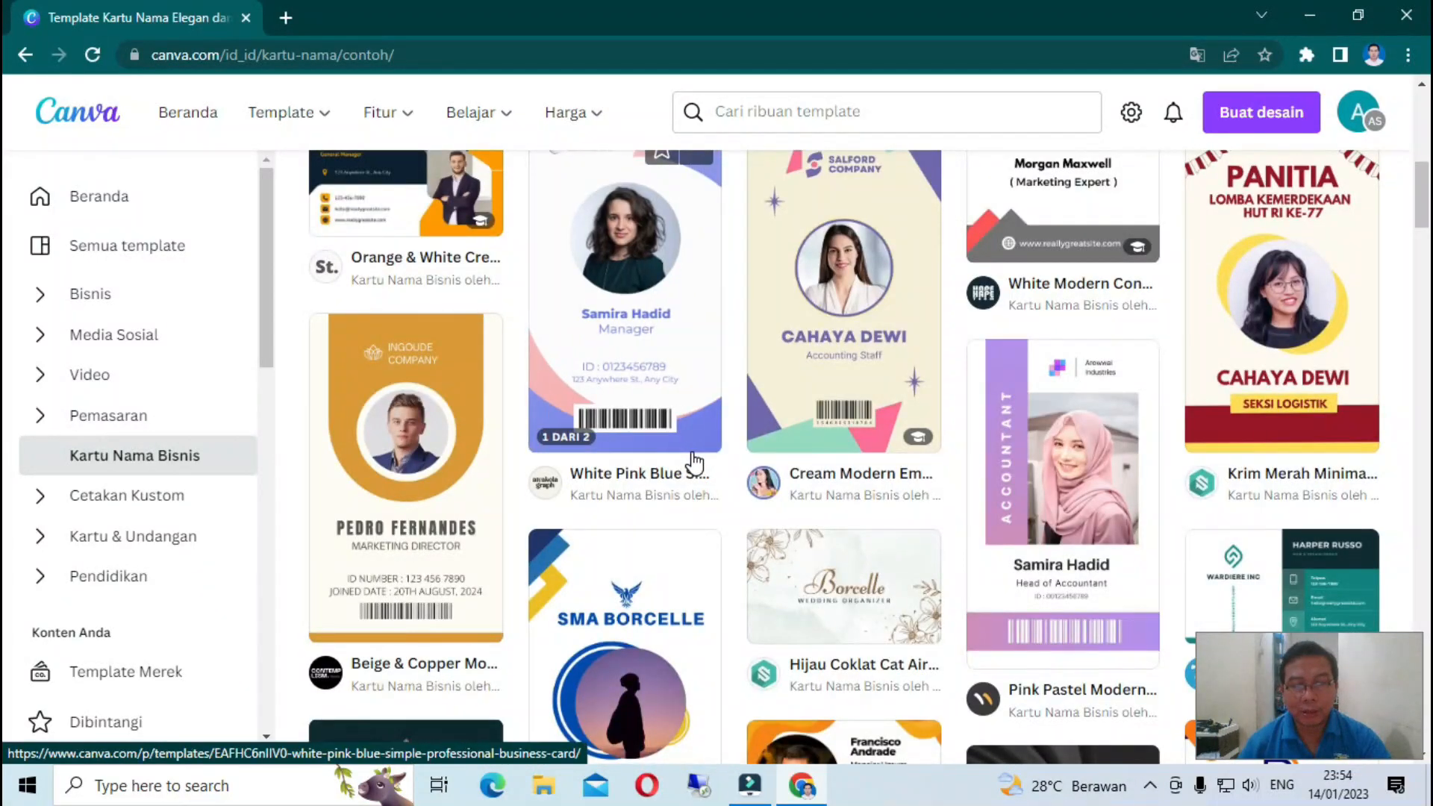
{"action": "scroll", "coordinate": [695, 463], "scroll_direction": "down", "scroll_amount": 1}
{"action": "scroll", "coordinate": [692, 462], "scroll_direction": "down", "scroll_amount": 1}
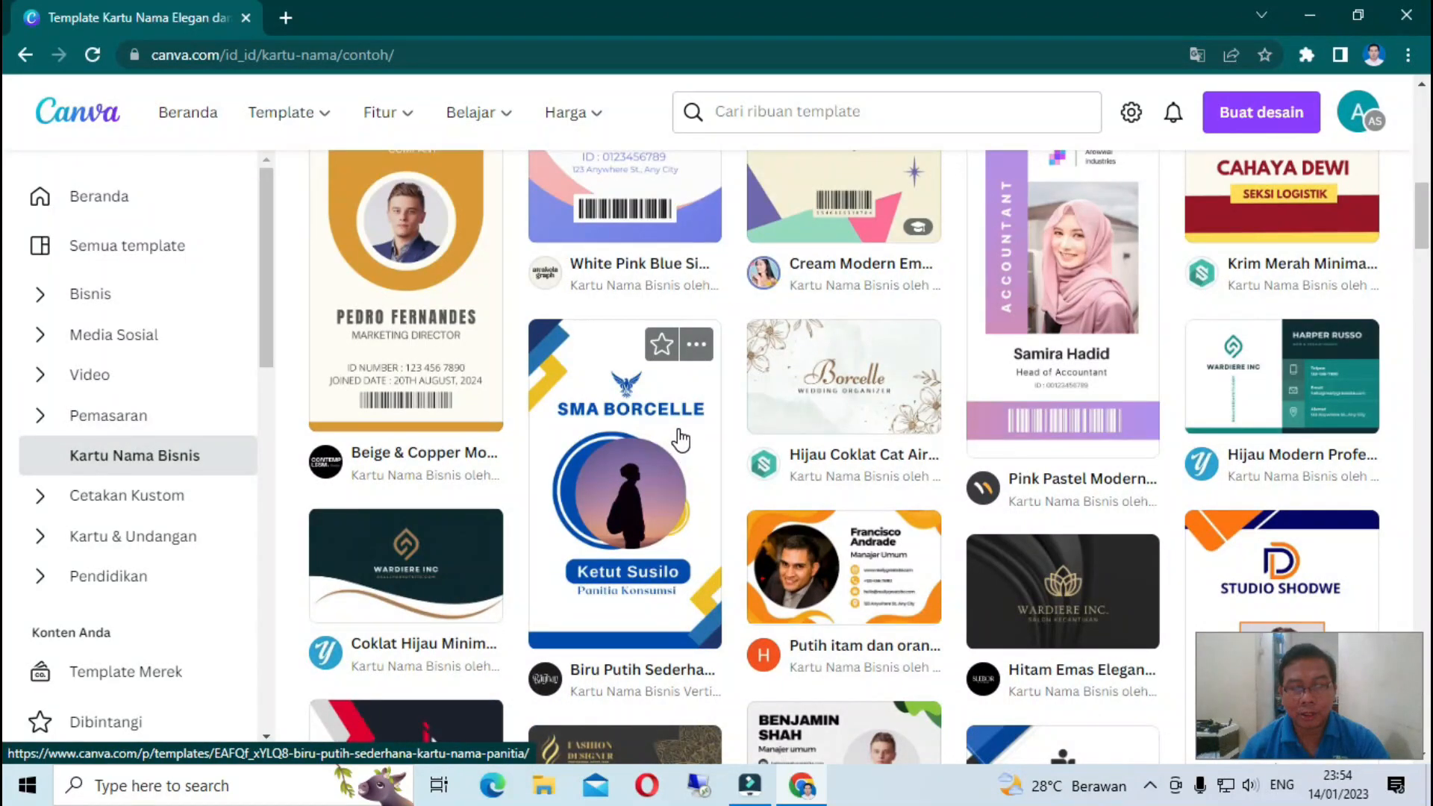
{"action": "scroll", "coordinate": [679, 438], "scroll_direction": "up", "scroll_amount": 10}
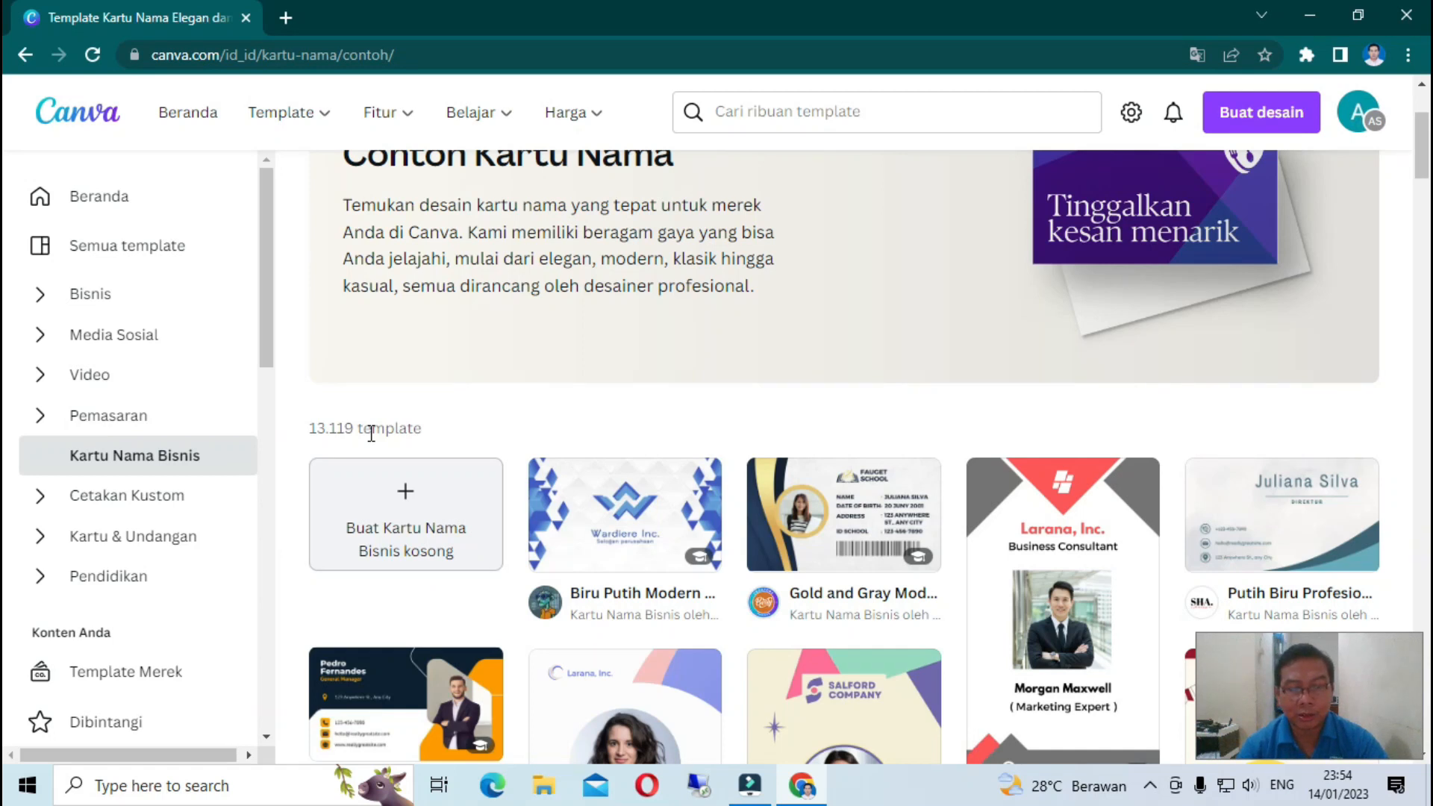
{"action": "scroll", "coordinate": [654, 498], "scroll_direction": "down", "scroll_amount": 3}
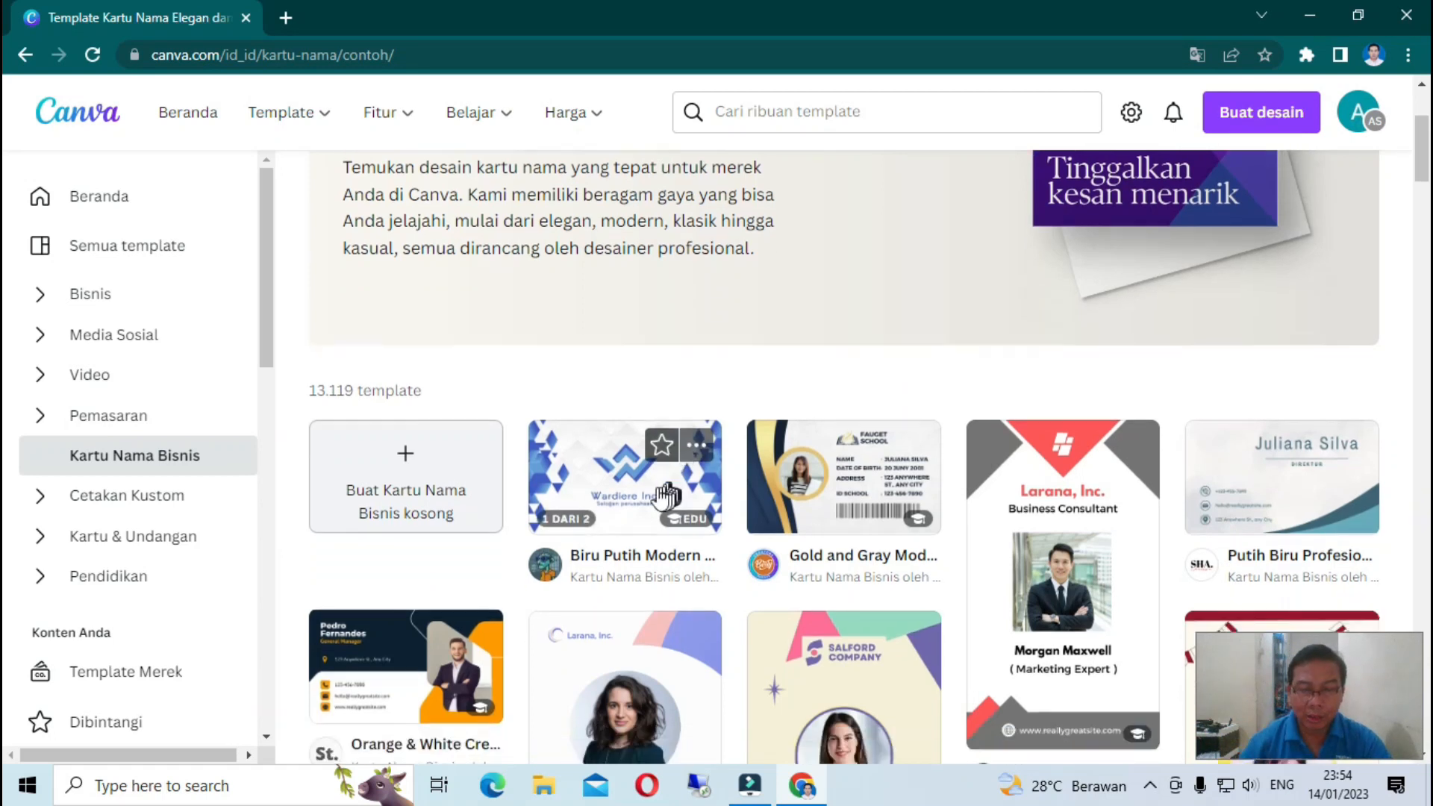
{"action": "scroll", "coordinate": [653, 497], "scroll_direction": "down", "scroll_amount": 3}
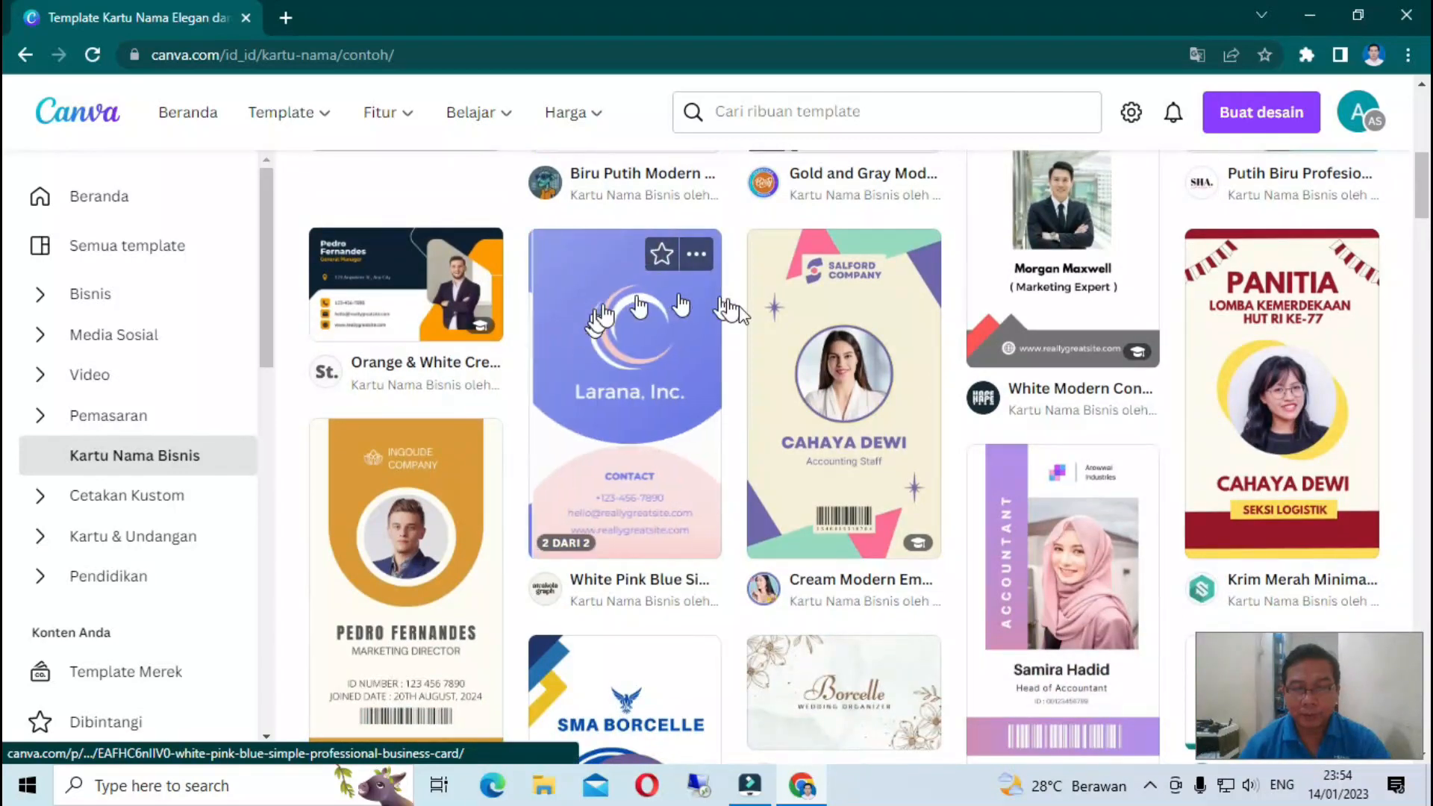
{"action": "scroll", "coordinate": [710, 428], "scroll_direction": "down", "scroll_amount": 3}
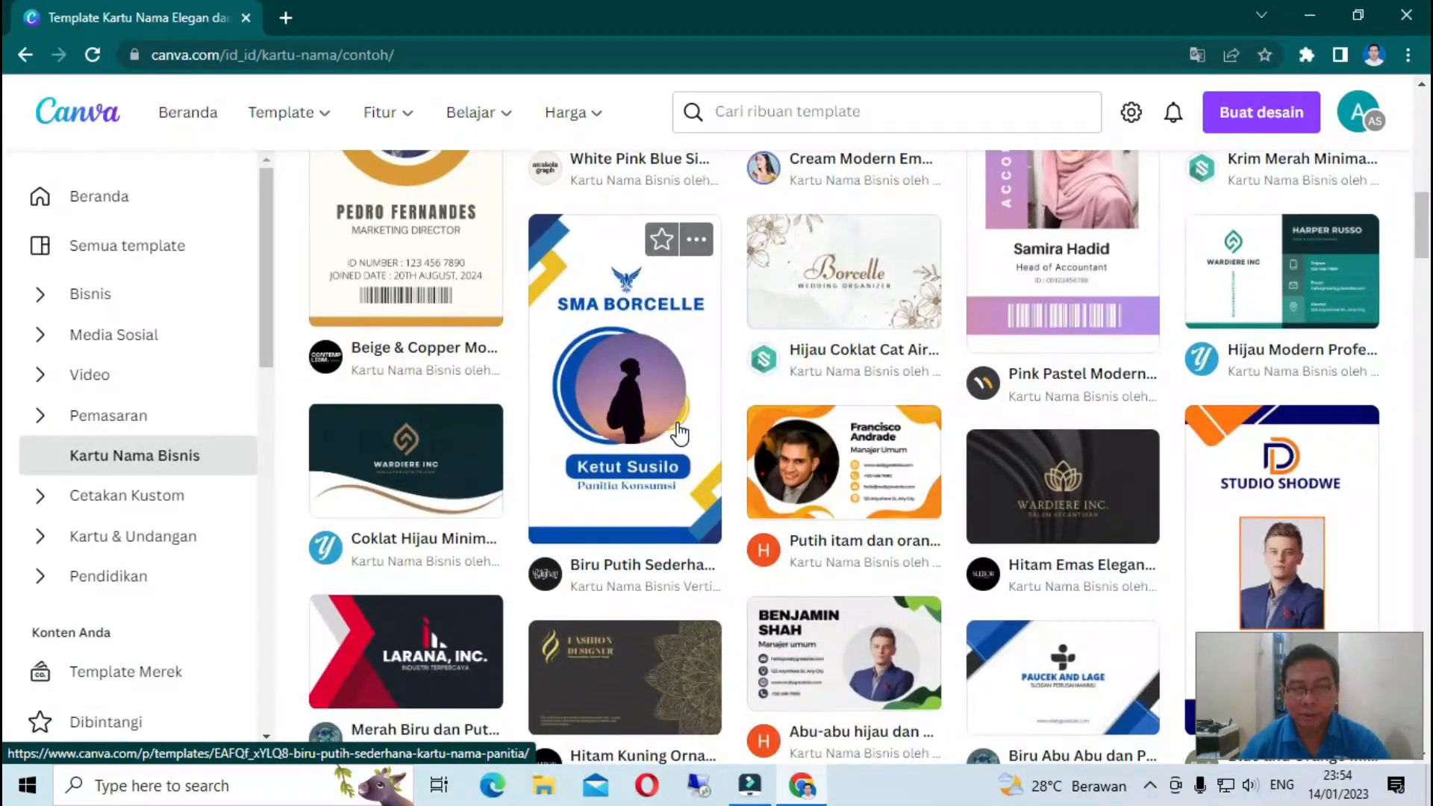
{"action": "scroll", "coordinate": [679, 433], "scroll_direction": "down", "scroll_amount": 5}
{"action": "scroll", "coordinate": [679, 433], "scroll_direction": "down", "scroll_amount": 6}
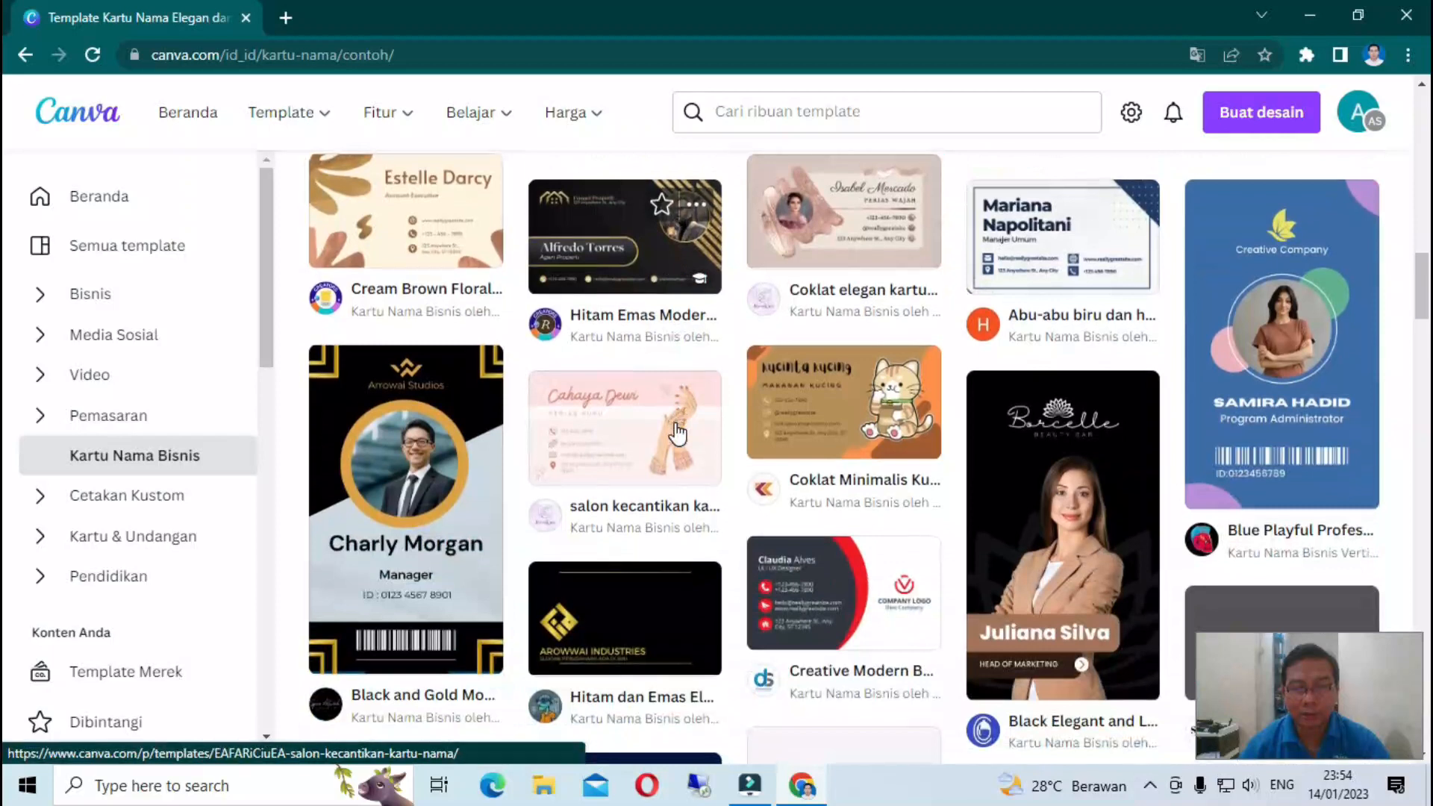
{"action": "scroll", "coordinate": [676, 432], "scroll_direction": "down", "scroll_amount": 8}
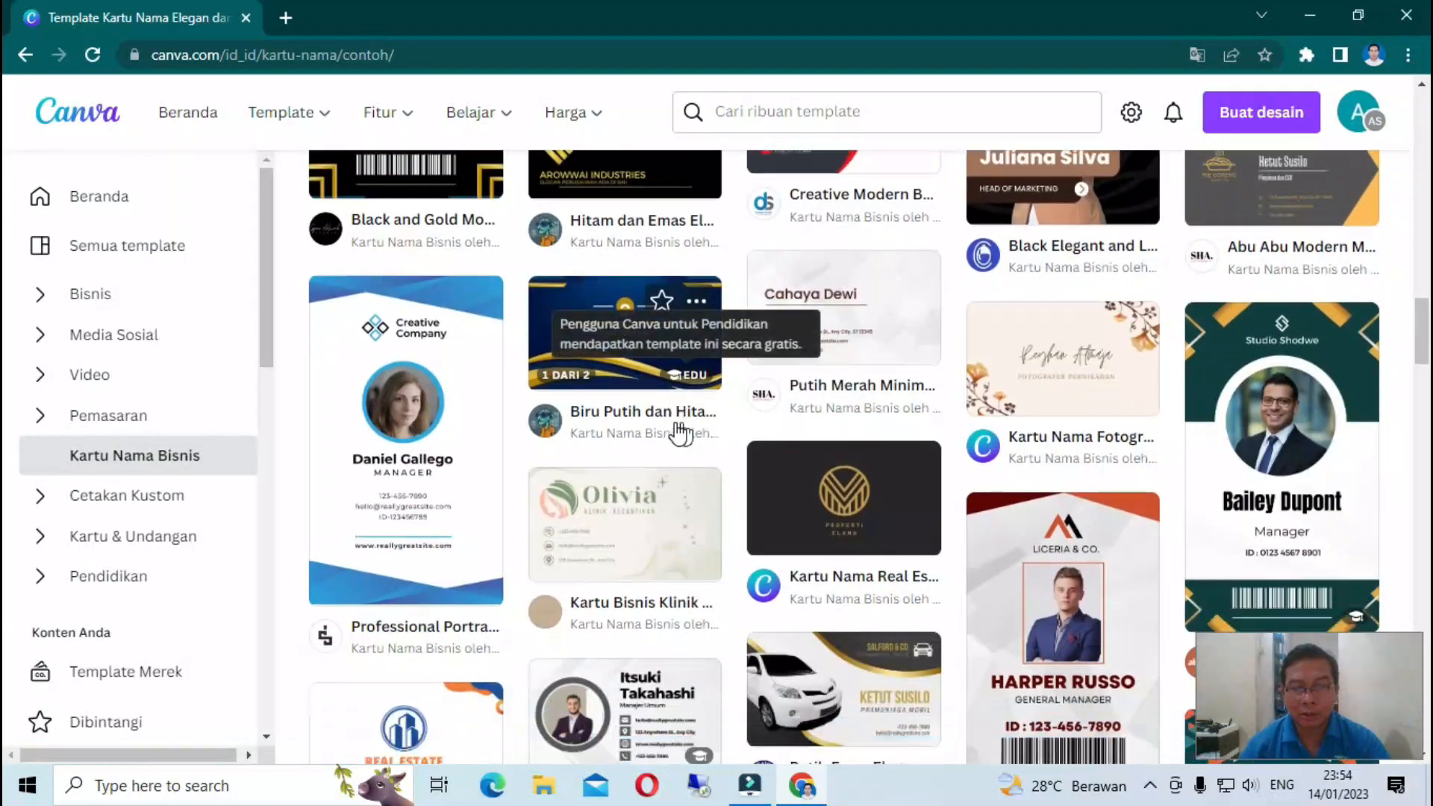
{"action": "scroll", "coordinate": [679, 433], "scroll_direction": "down", "scroll_amount": 3}
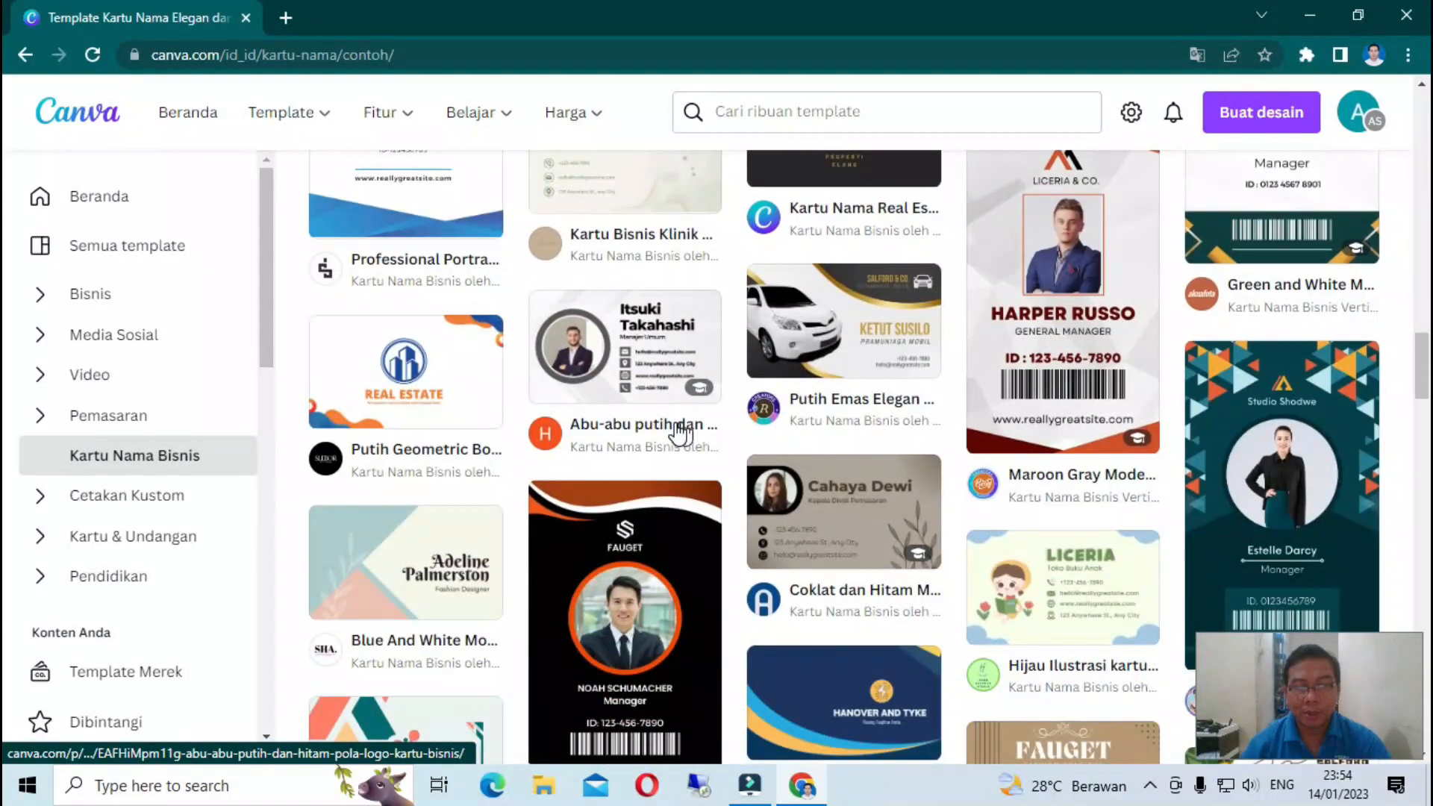
{"action": "scroll", "coordinate": [679, 433], "scroll_direction": "down", "scroll_amount": 4}
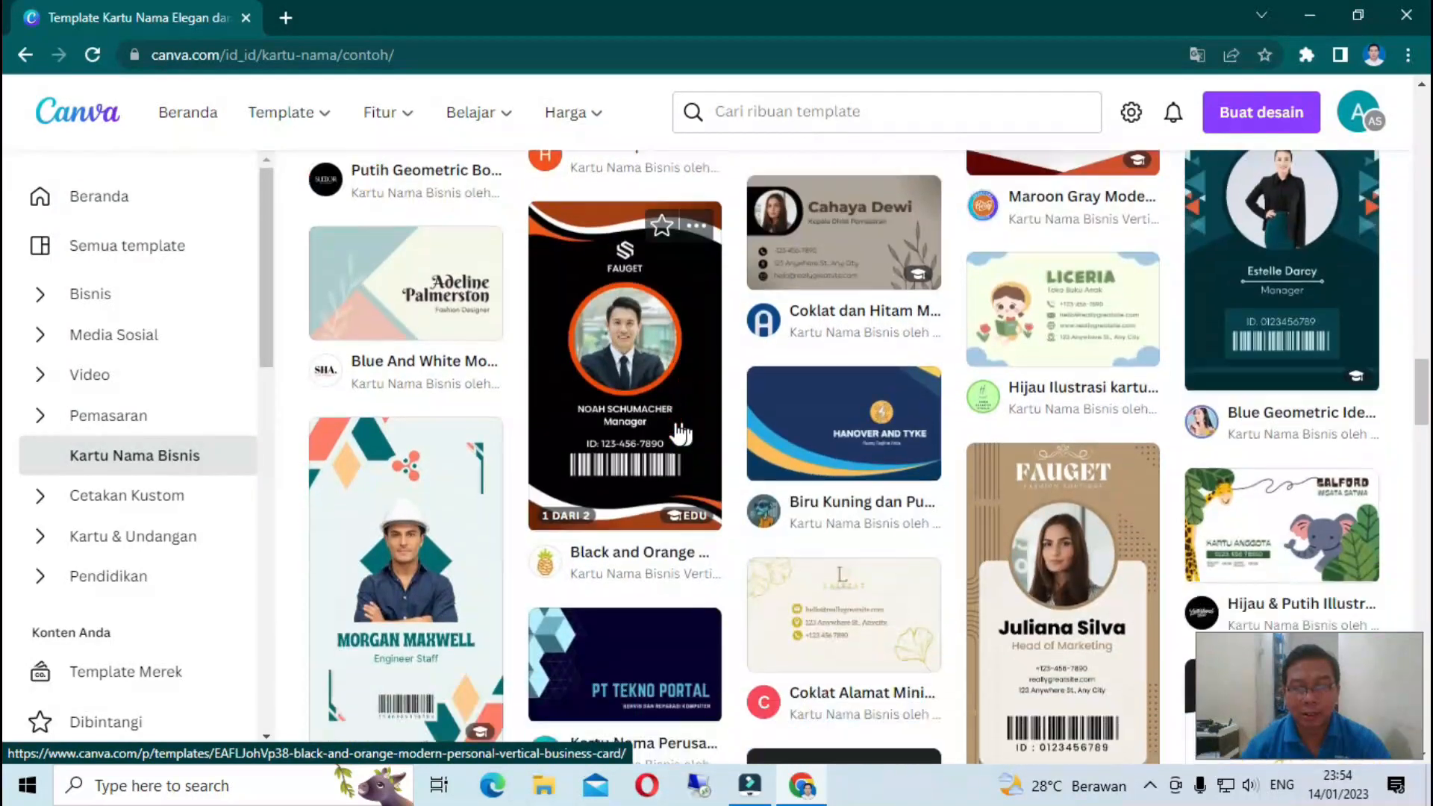
{"action": "scroll", "coordinate": [679, 433], "scroll_direction": "down", "scroll_amount": 3}
{"action": "scroll", "coordinate": [668, 425], "scroll_direction": "down", "scroll_amount": 4}
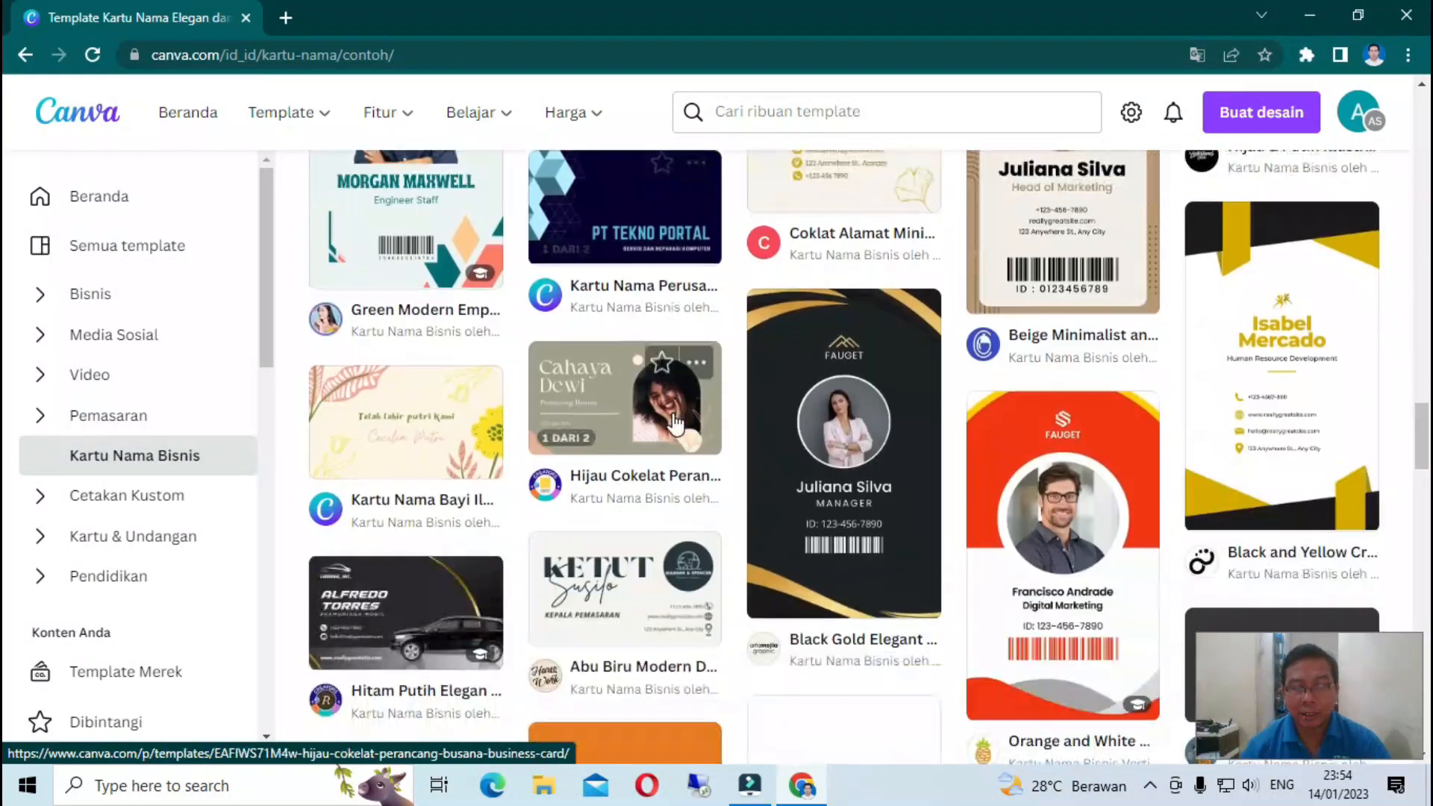
{"action": "scroll", "coordinate": [660, 418], "scroll_direction": "up", "scroll_amount": 15}
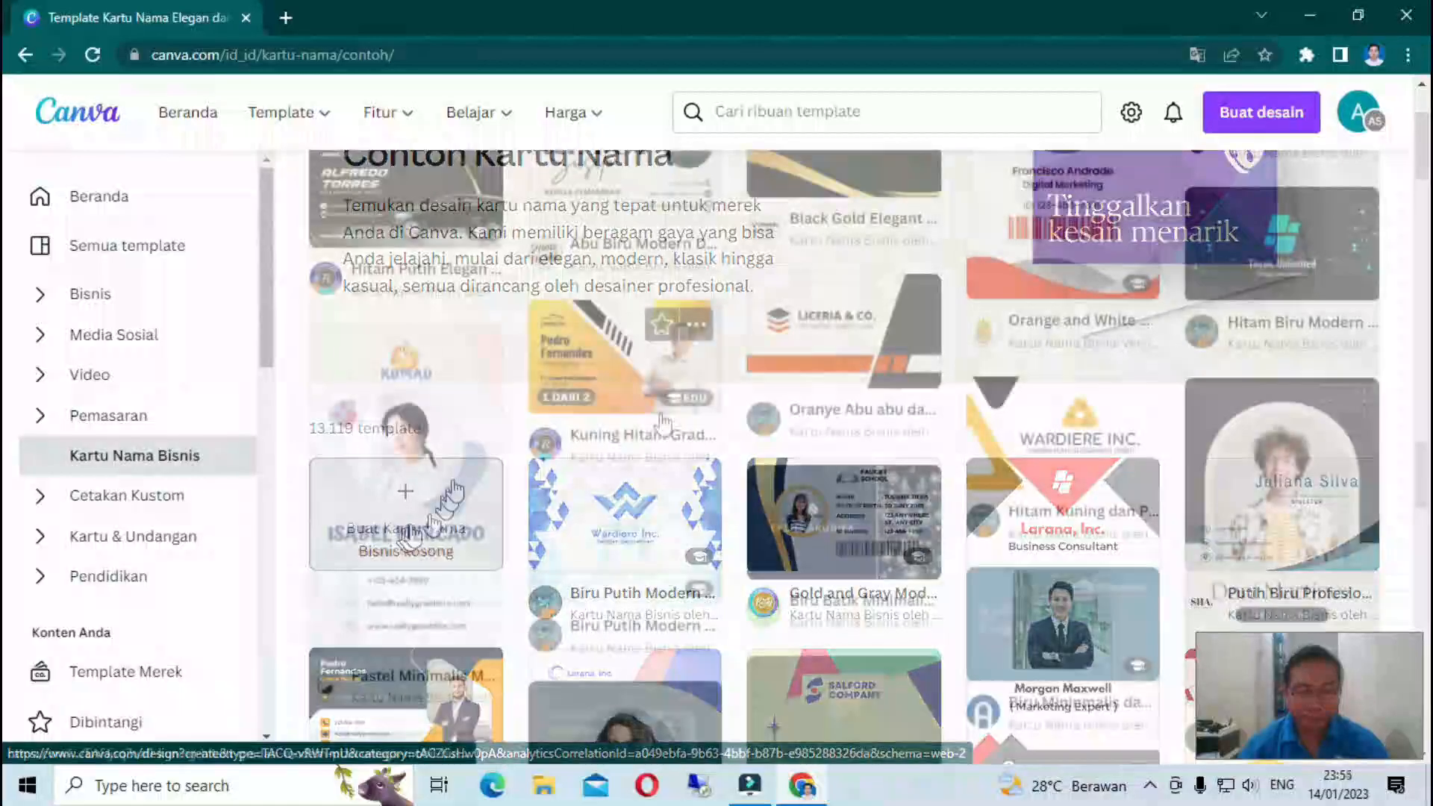
{"action": "scroll", "coordinate": [659, 422], "scroll_direction": "up", "scroll_amount": 15}
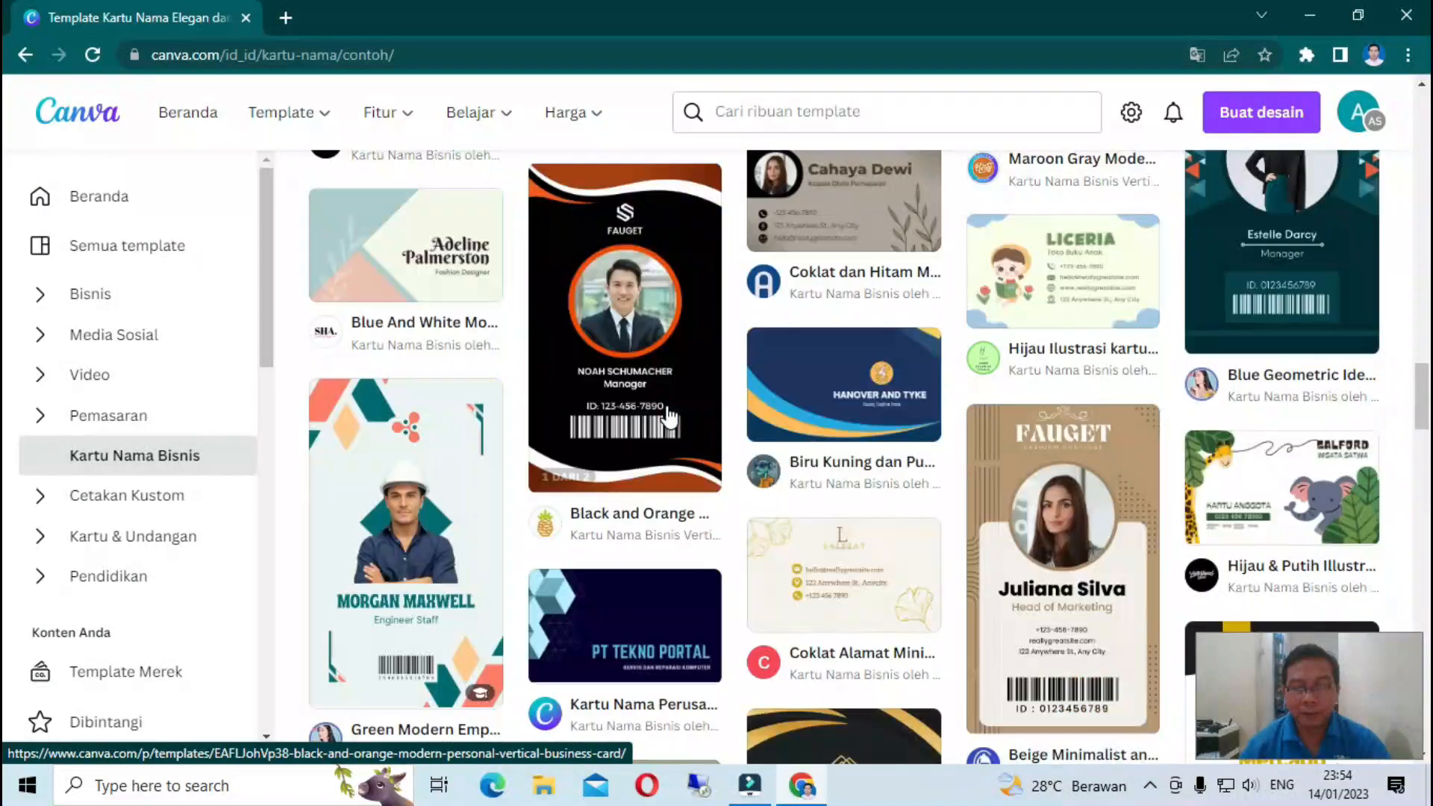
{"action": "scroll", "coordinate": [671, 417], "scroll_direction": "up", "scroll_amount": 8}
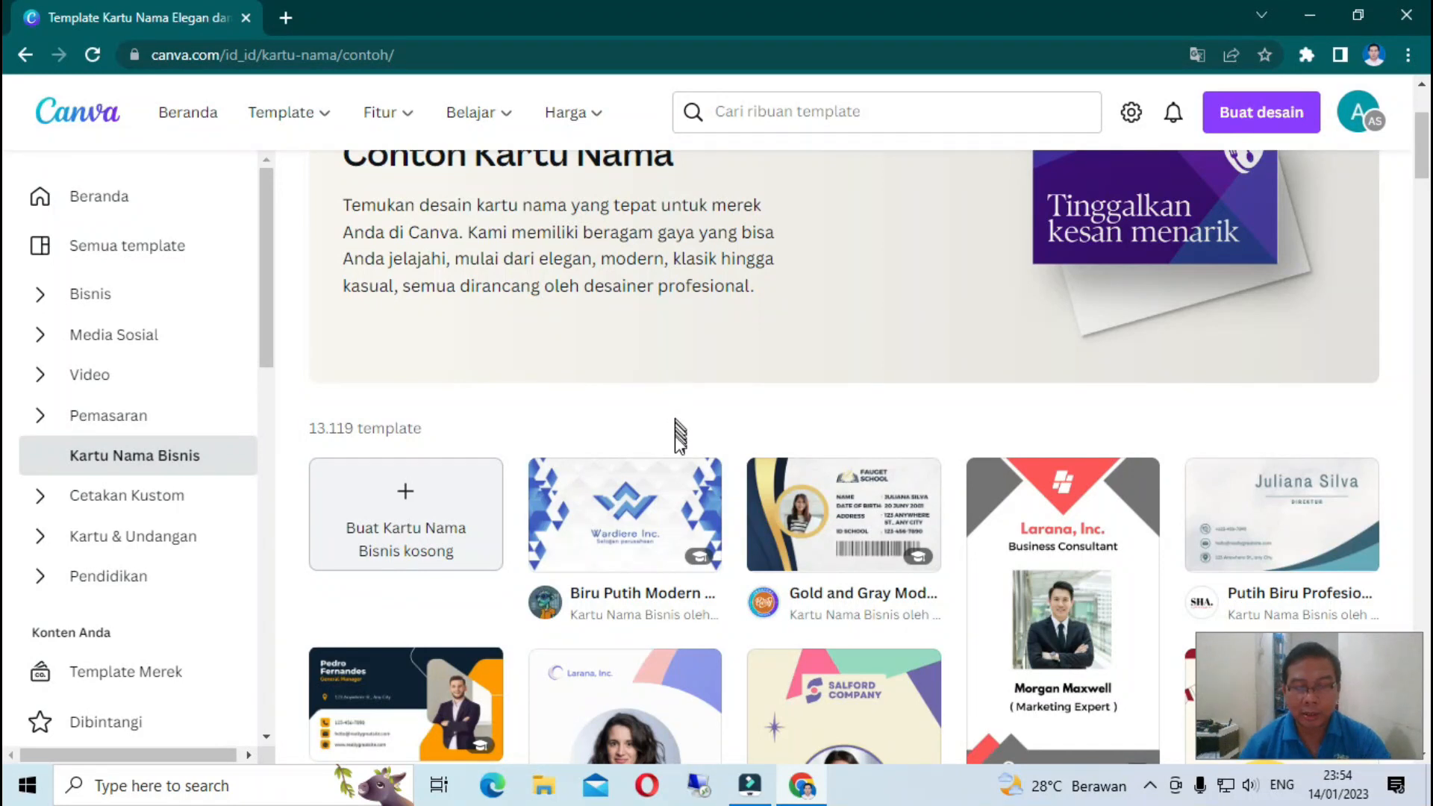
{"action": "mouse_move", "coordinate": [631, 492]}
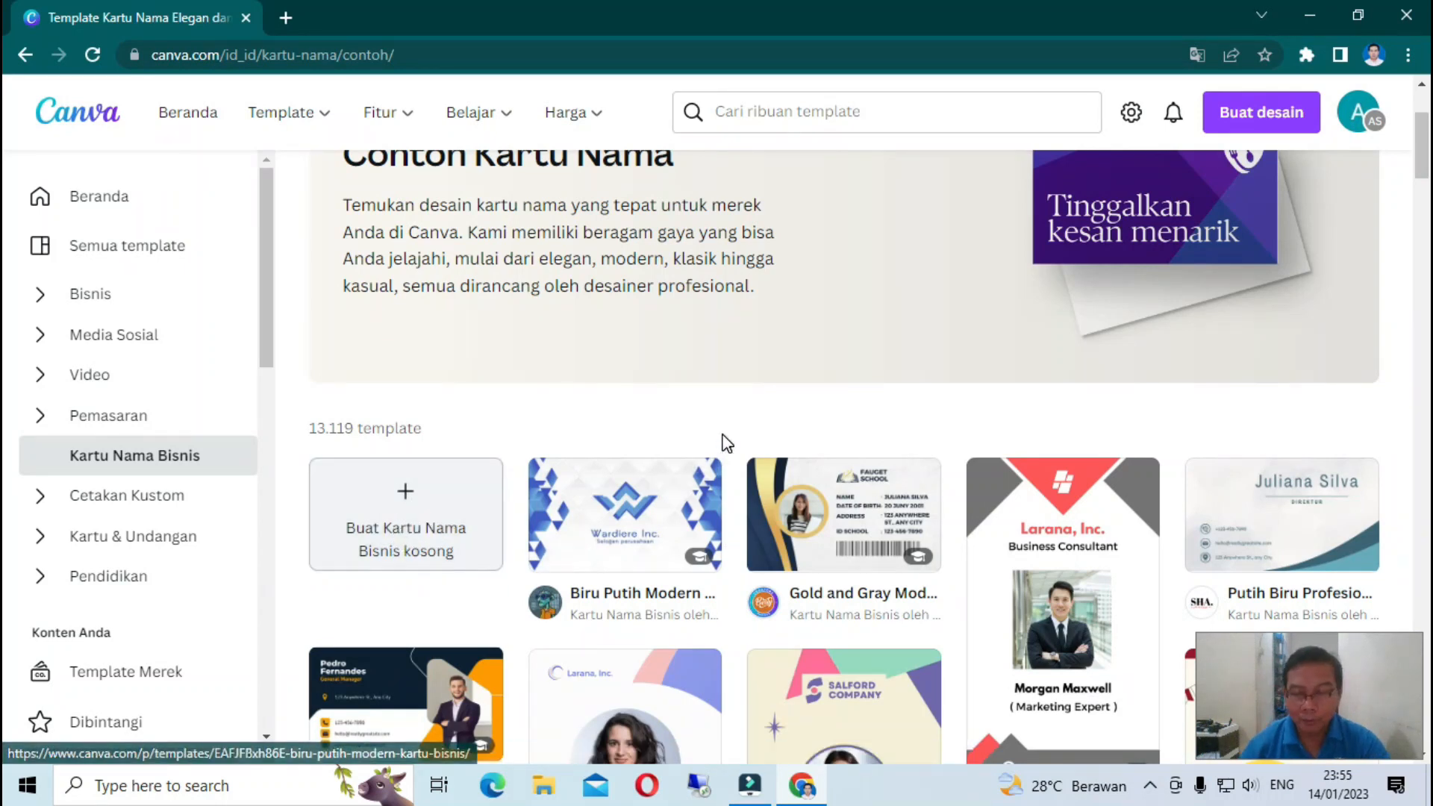
{"action": "scroll", "coordinate": [721, 436], "scroll_direction": "down", "scroll_amount": 1}
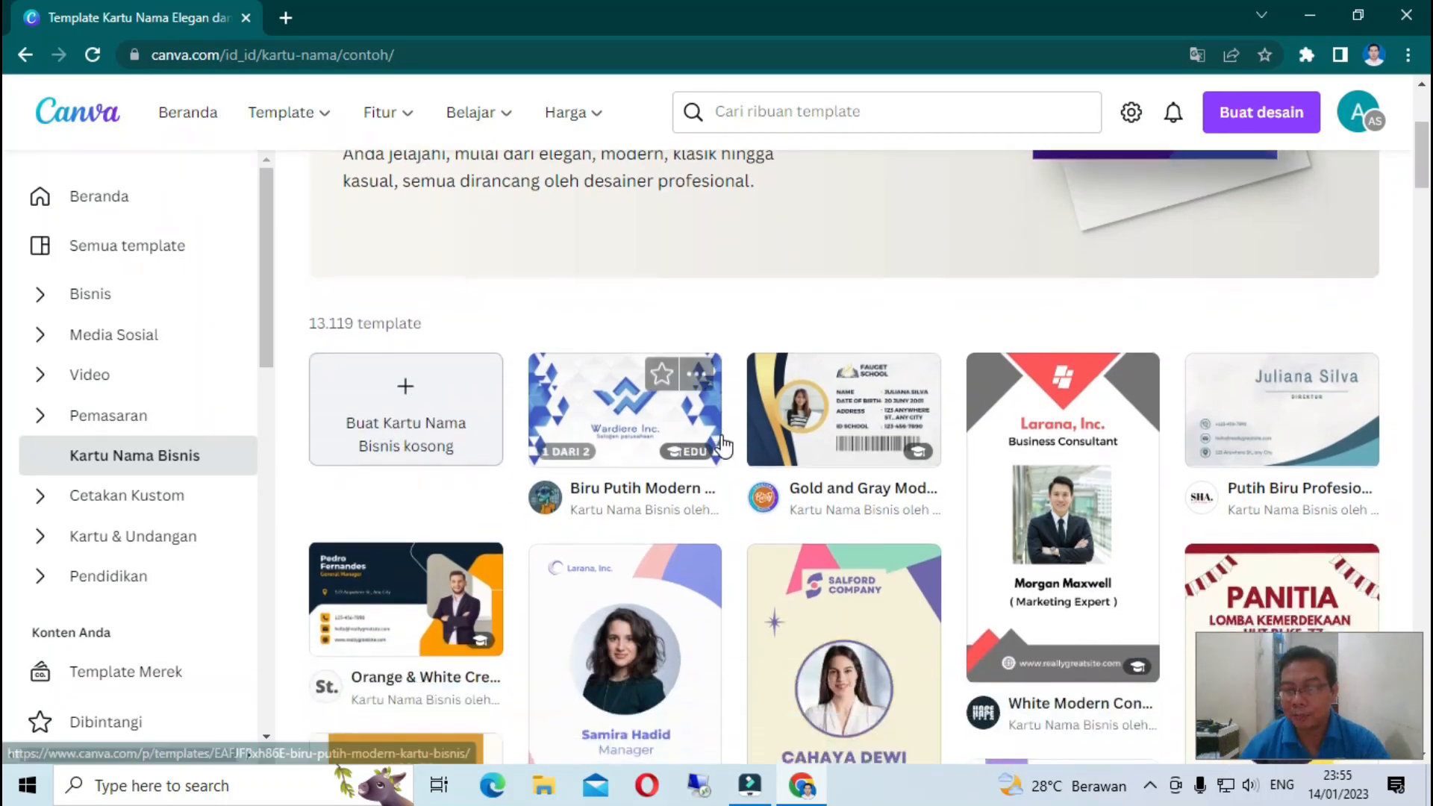
{"action": "scroll", "coordinate": [724, 441], "scroll_direction": "down", "scroll_amount": 2}
{"action": "scroll", "coordinate": [724, 446], "scroll_direction": "down", "scroll_amount": 5}
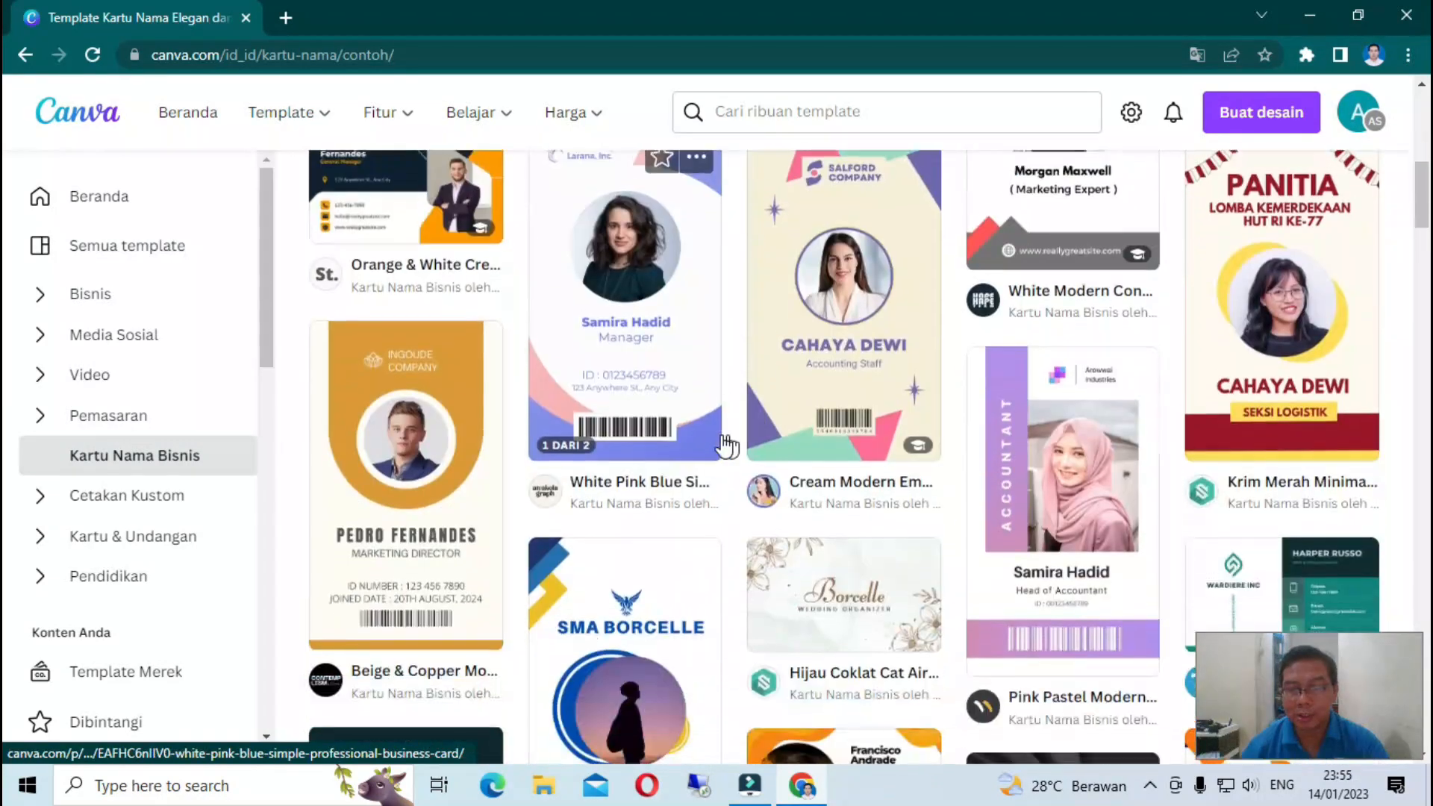
{"action": "scroll", "coordinate": [722, 446], "scroll_direction": "down", "scroll_amount": 3}
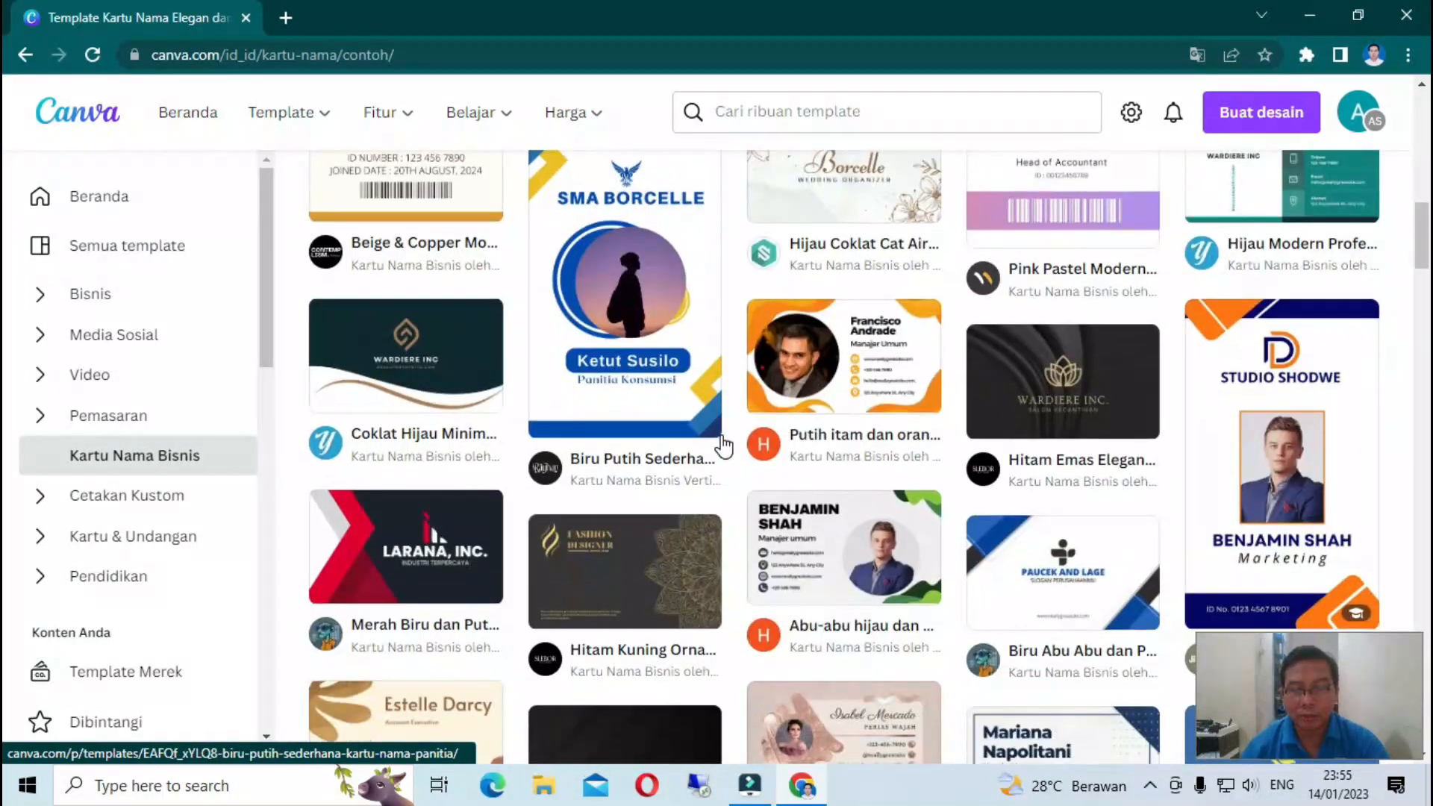
{"action": "scroll", "coordinate": [719, 447], "scroll_direction": "down", "scroll_amount": 3}
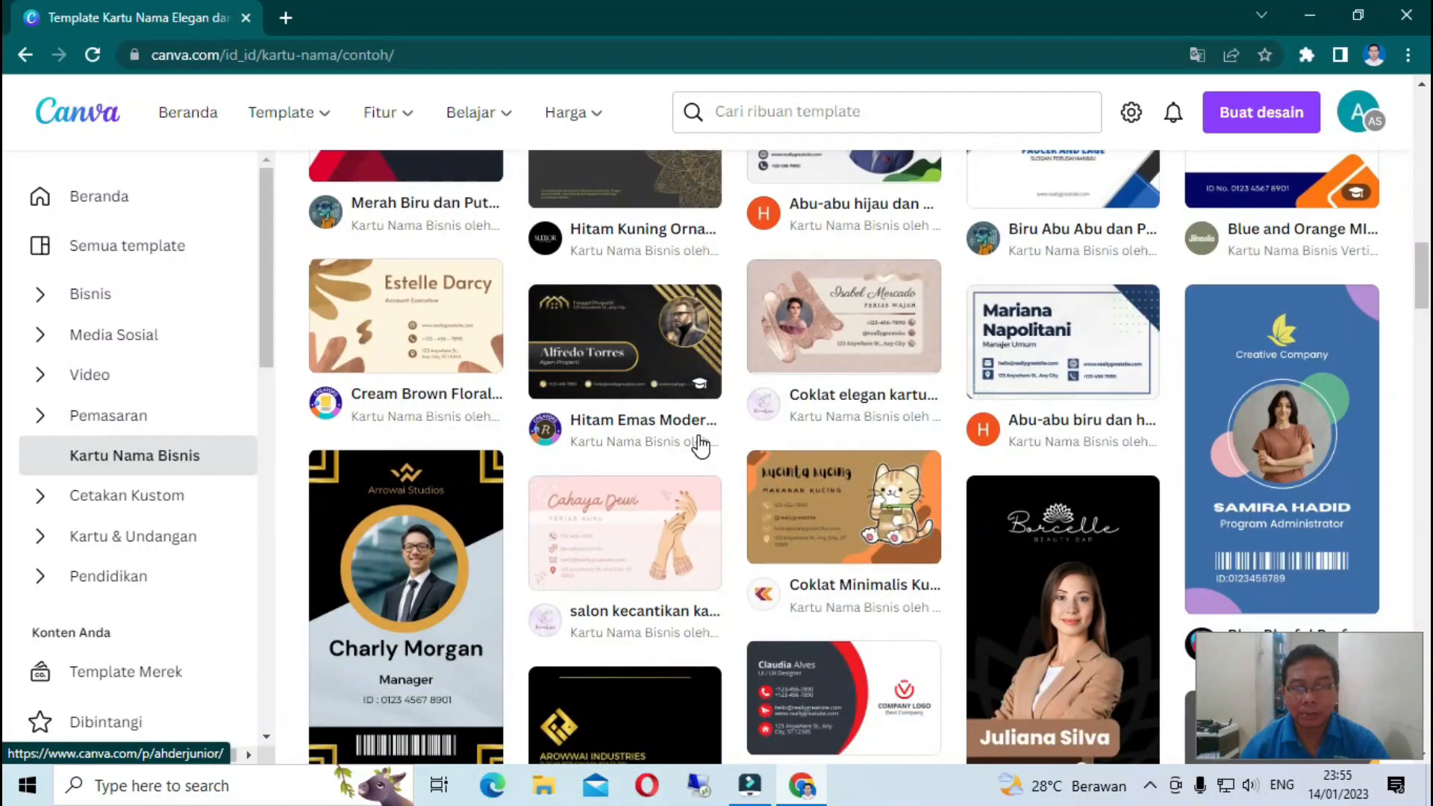
{"action": "scroll", "coordinate": [700, 447], "scroll_direction": "down", "scroll_amount": 2}
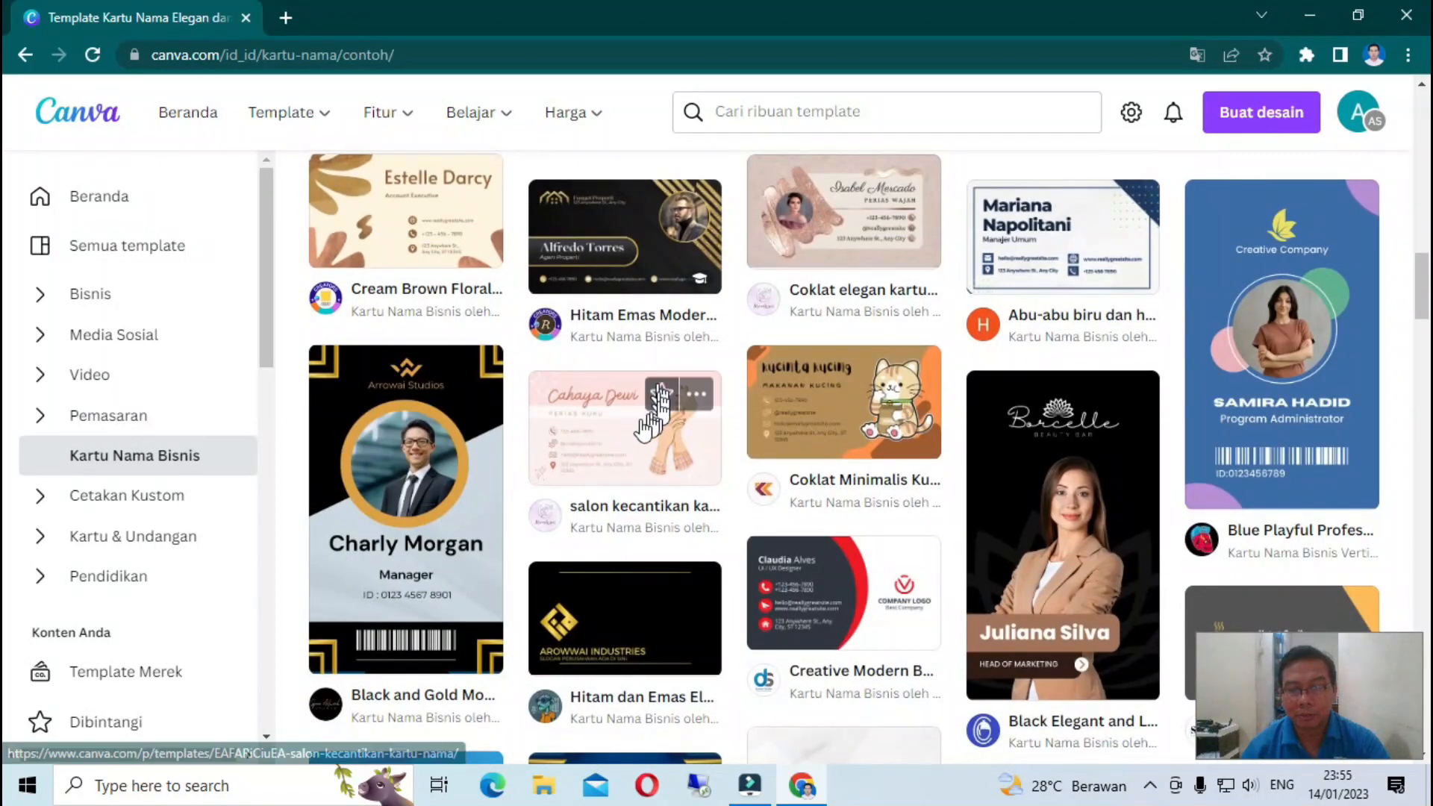
{"action": "scroll", "coordinate": [565, 453], "scroll_direction": "down", "scroll_amount": 5}
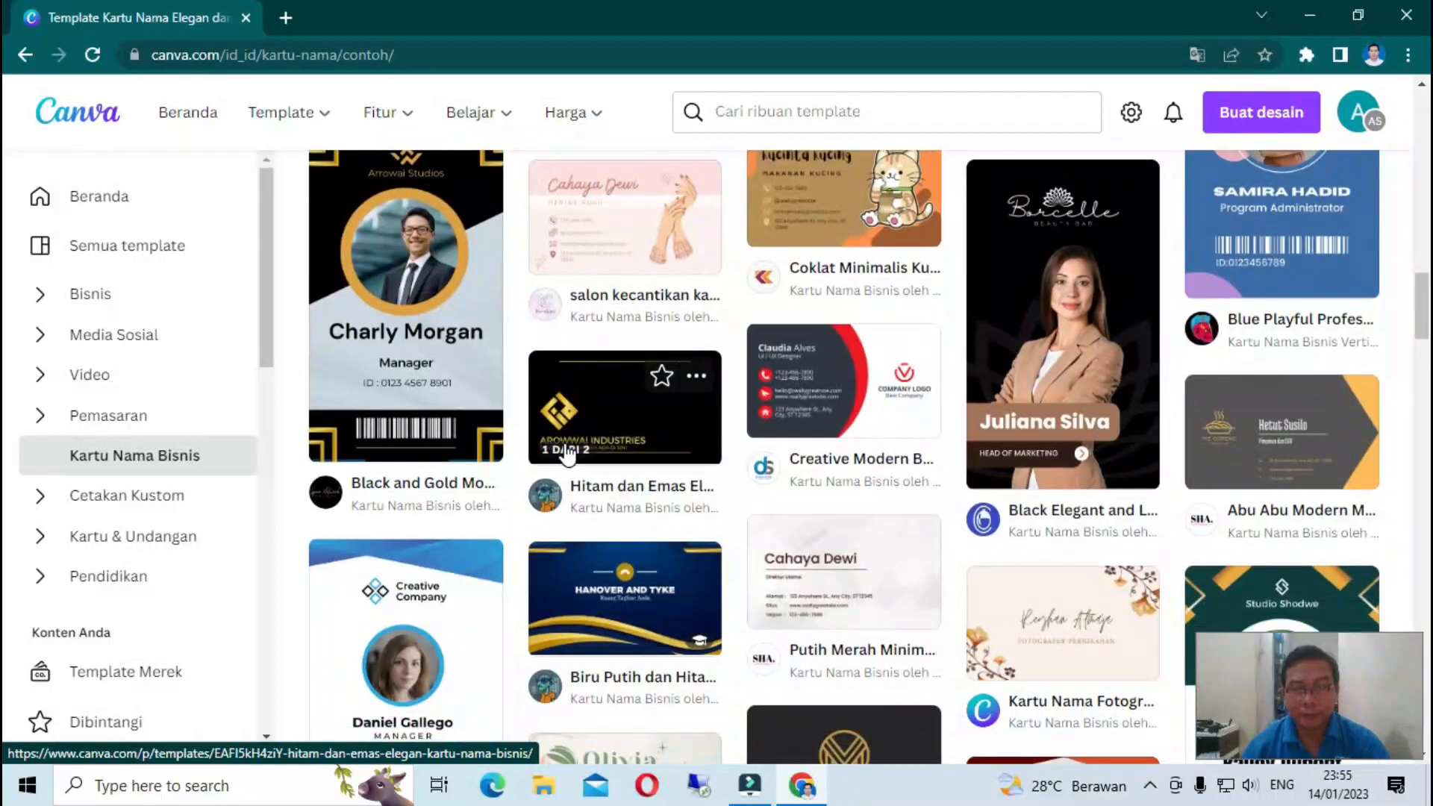
{"action": "scroll", "coordinate": [568, 452], "scroll_direction": "down", "scroll_amount": 5}
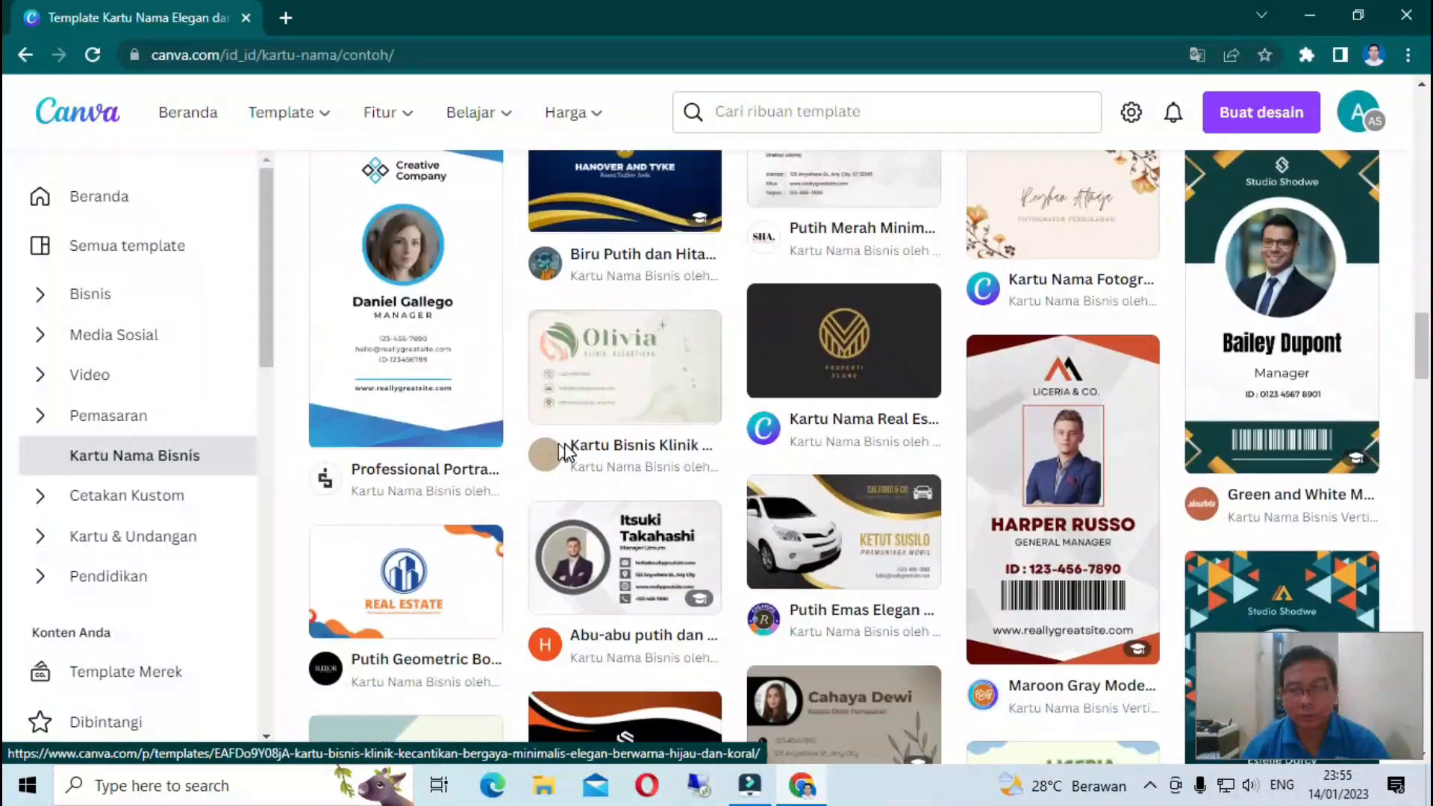
{"action": "scroll", "coordinate": [567, 448], "scroll_direction": "down", "scroll_amount": 5}
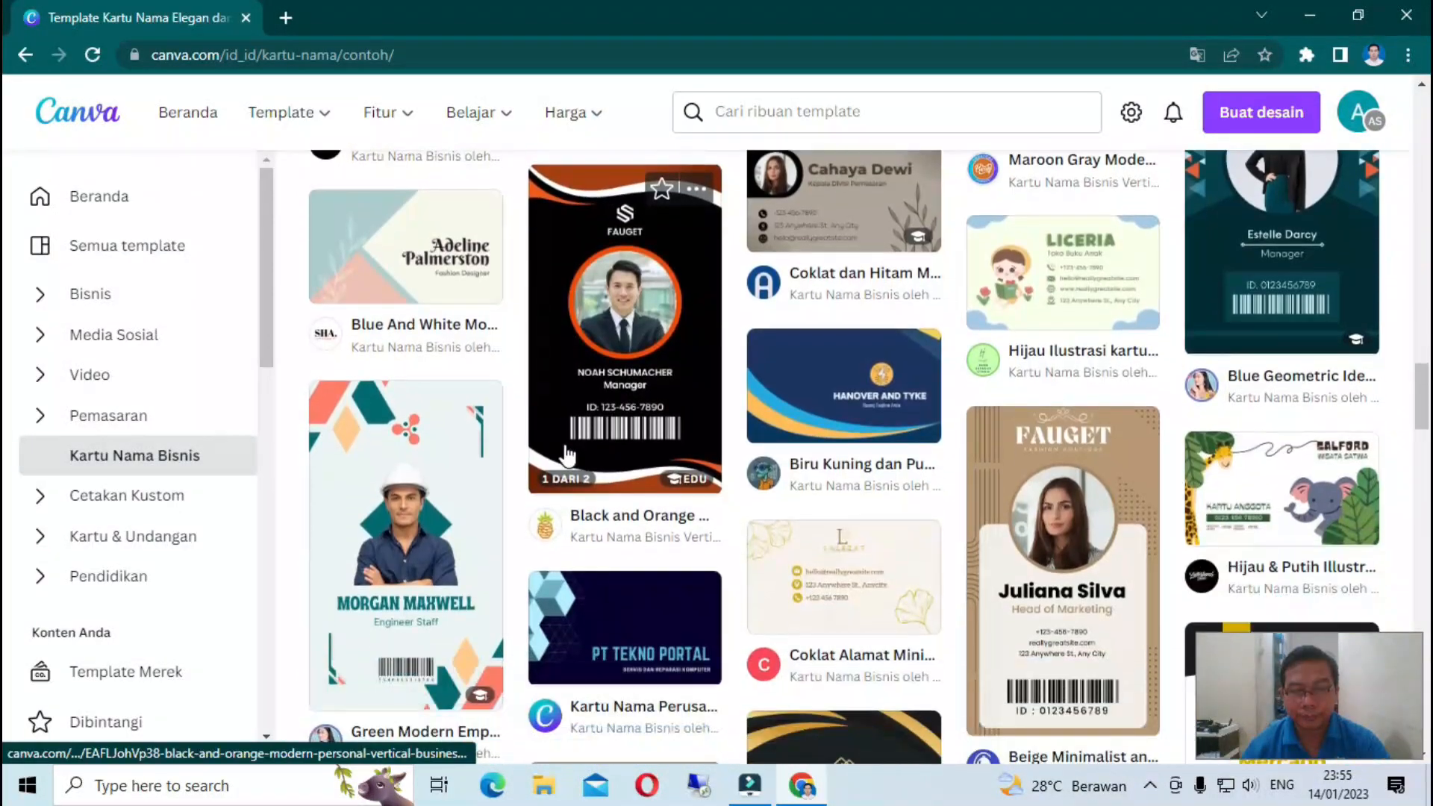
{"action": "scroll", "coordinate": [577, 448], "scroll_direction": "up", "scroll_amount": 6}
{"action": "scroll", "coordinate": [576, 448], "scroll_direction": "up", "scroll_amount": 10}
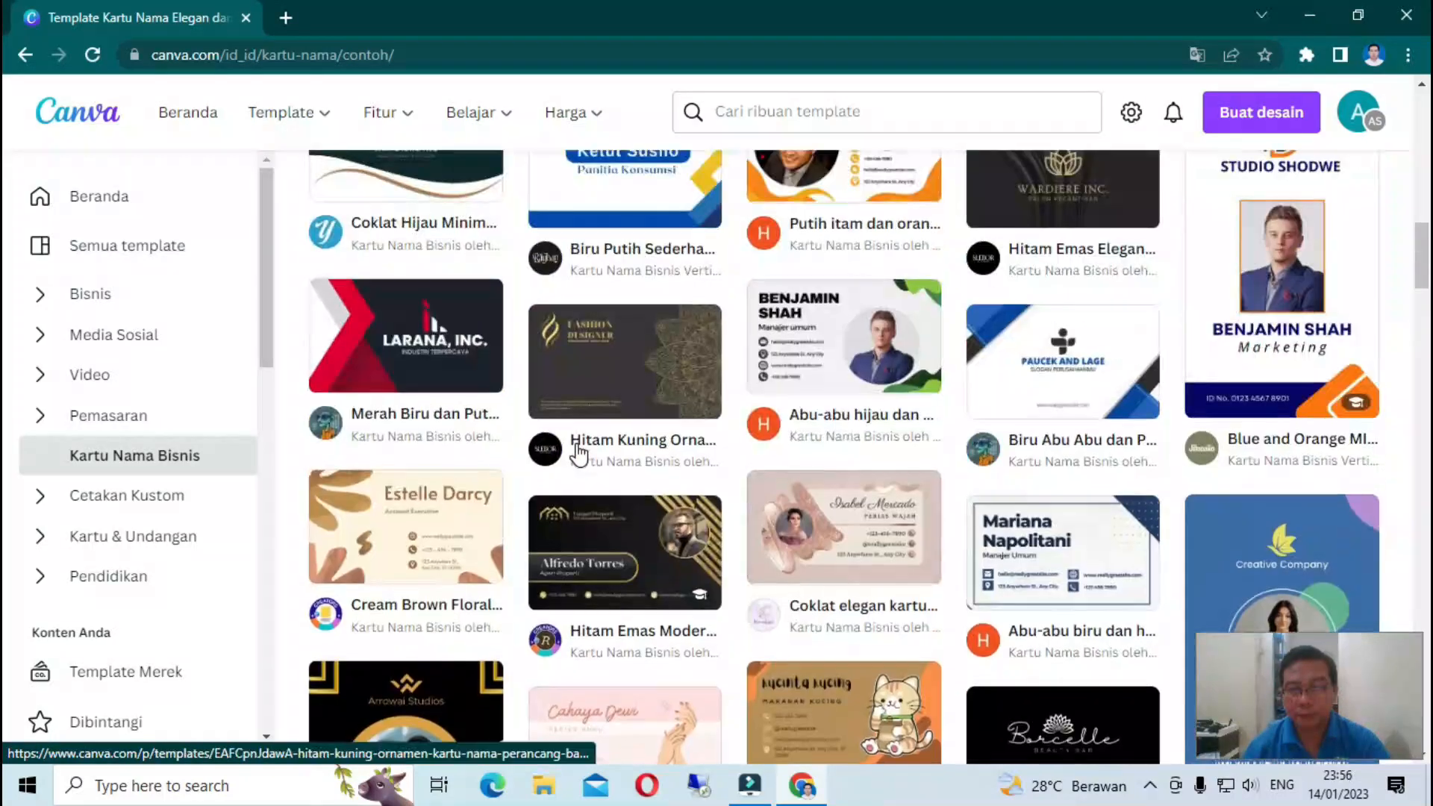
{"action": "scroll", "coordinate": [576, 451], "scroll_direction": "down", "scroll_amount": 2}
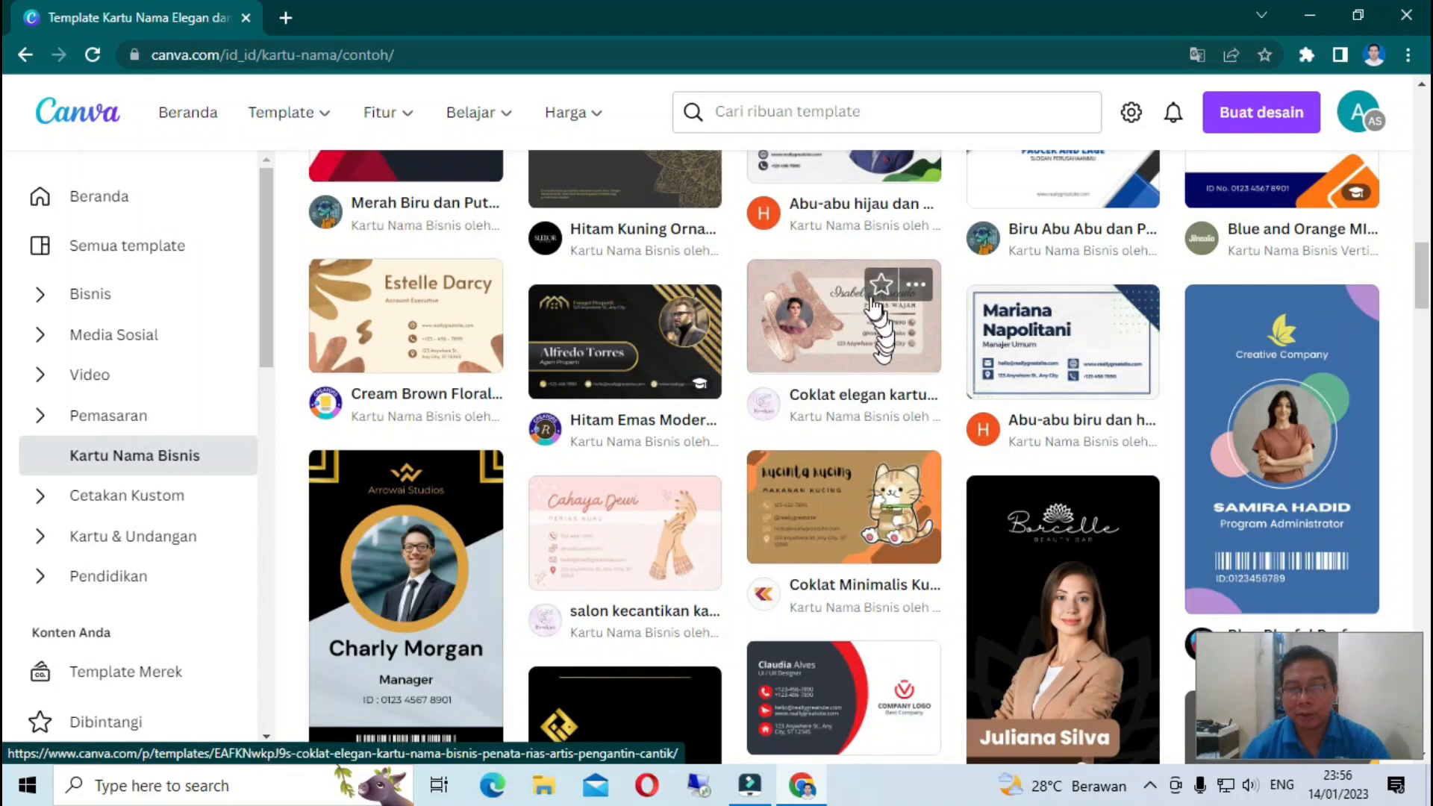
- Start a new design from the brown Coklat elegan makeup-artist card template
{"action": "left_click", "coordinate": [833, 327]}
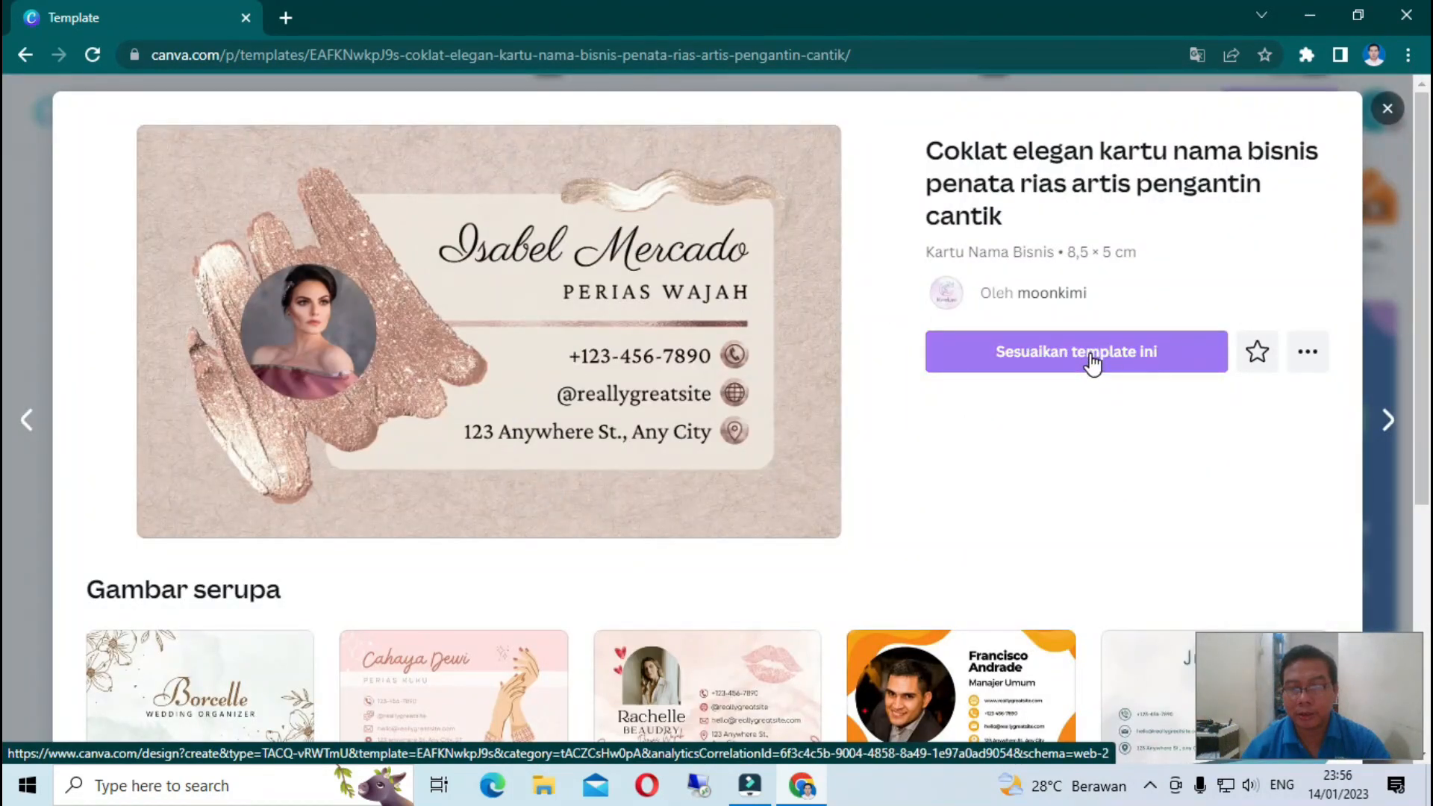
{"action": "left_click", "coordinate": [1089, 354]}
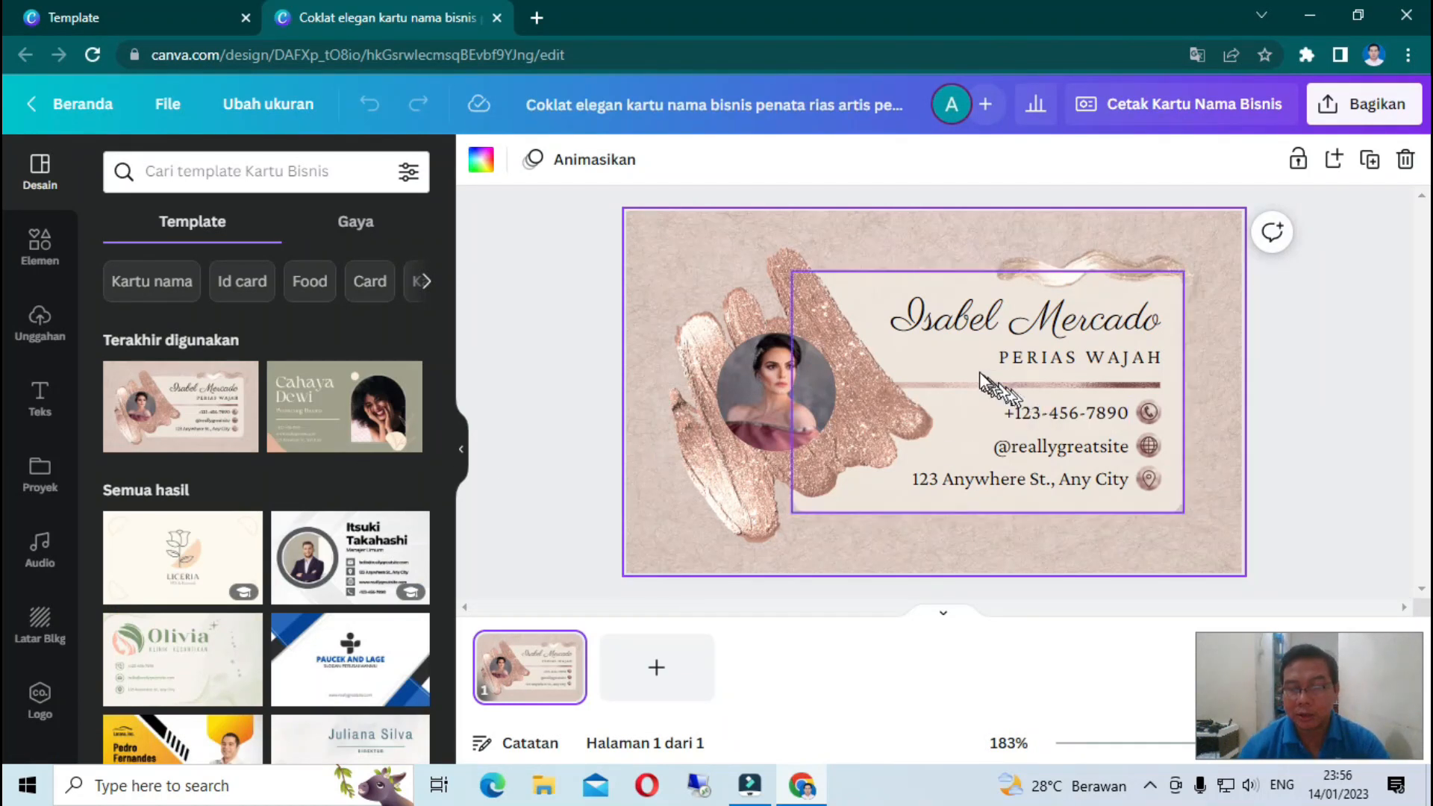
{"action": "double_click", "coordinate": [967, 328]}
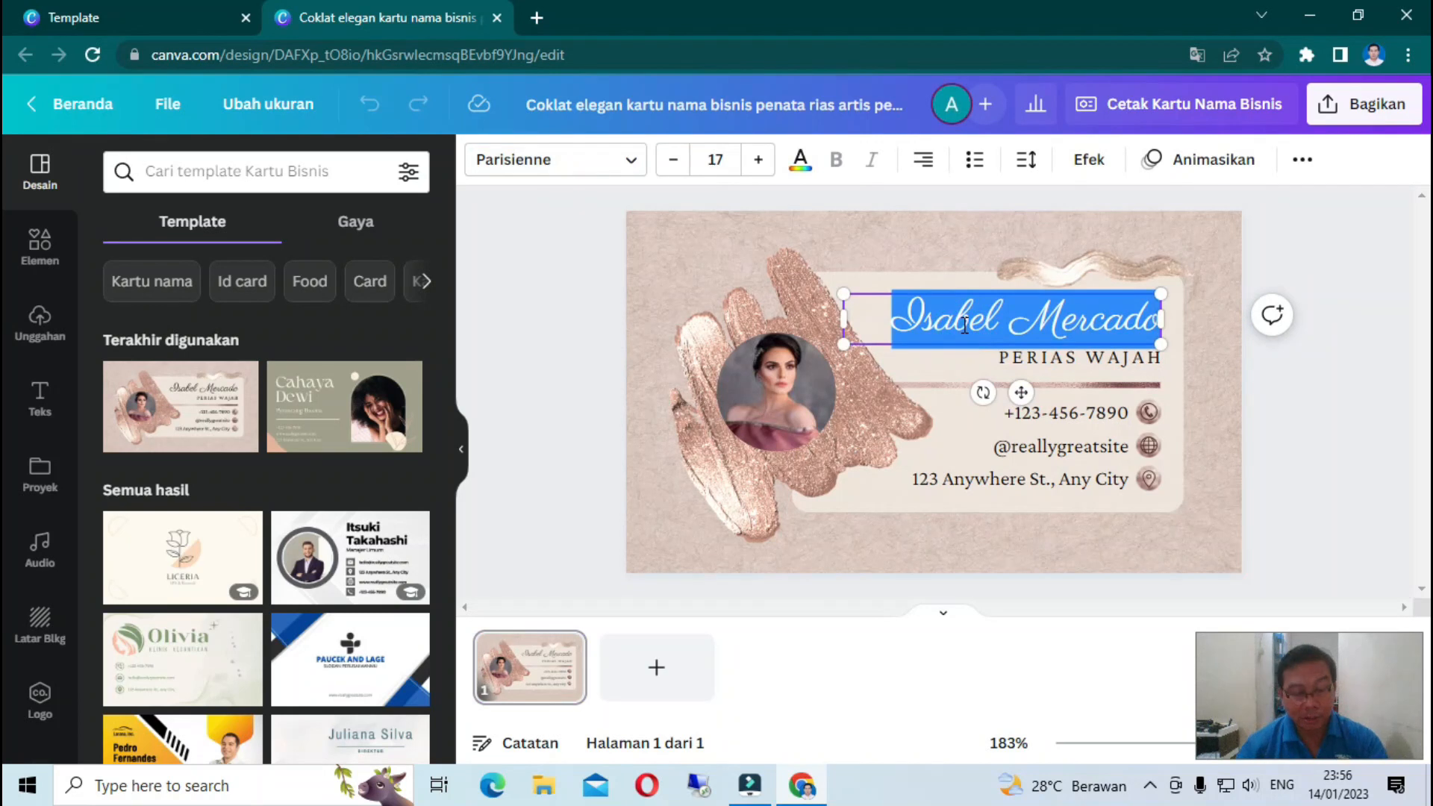
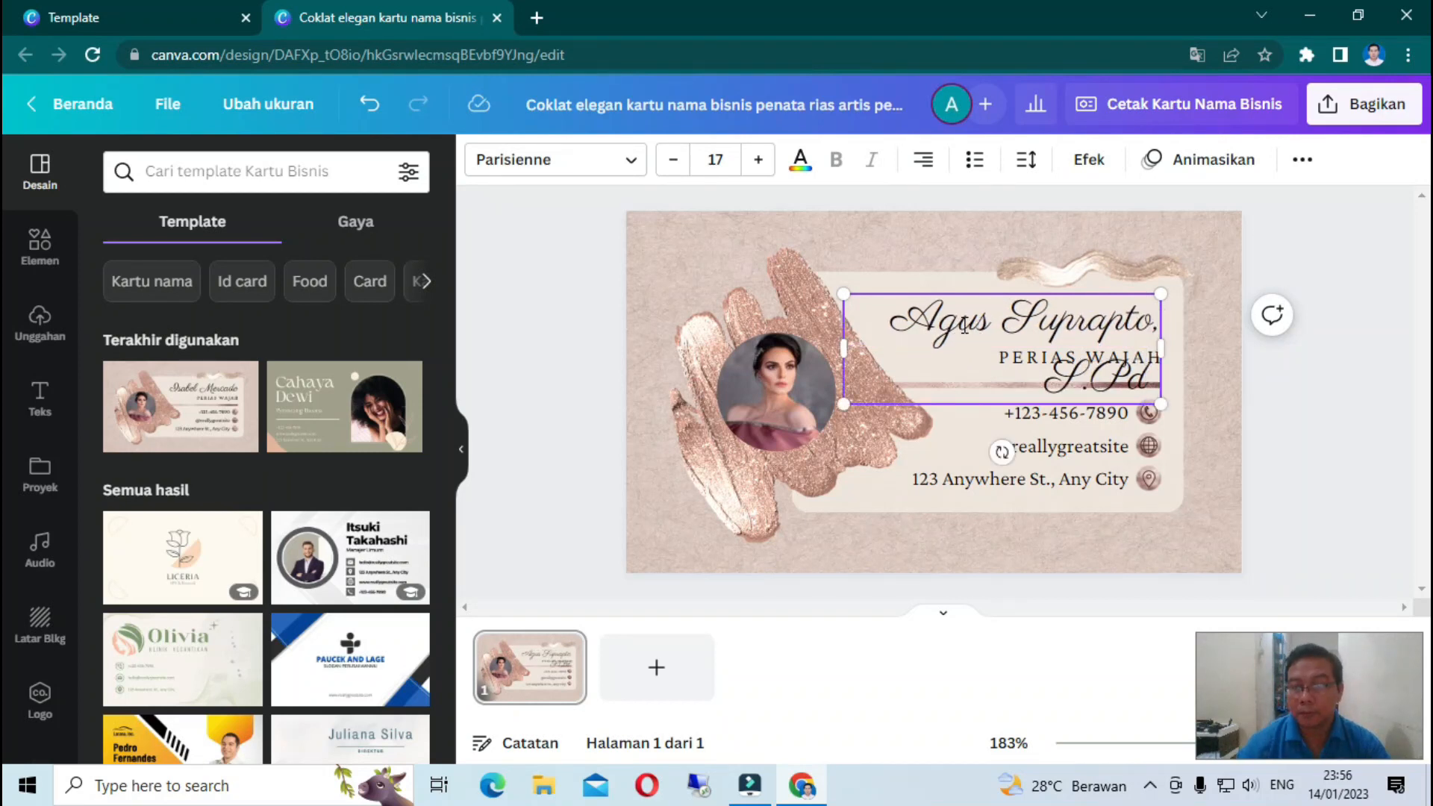
- Replace the sample name with the owner's name and degree, shrunk from size 17 to 13
{"action": "left_click_drag", "start_coordinate": [915, 323], "coordinate": [1168, 383]}
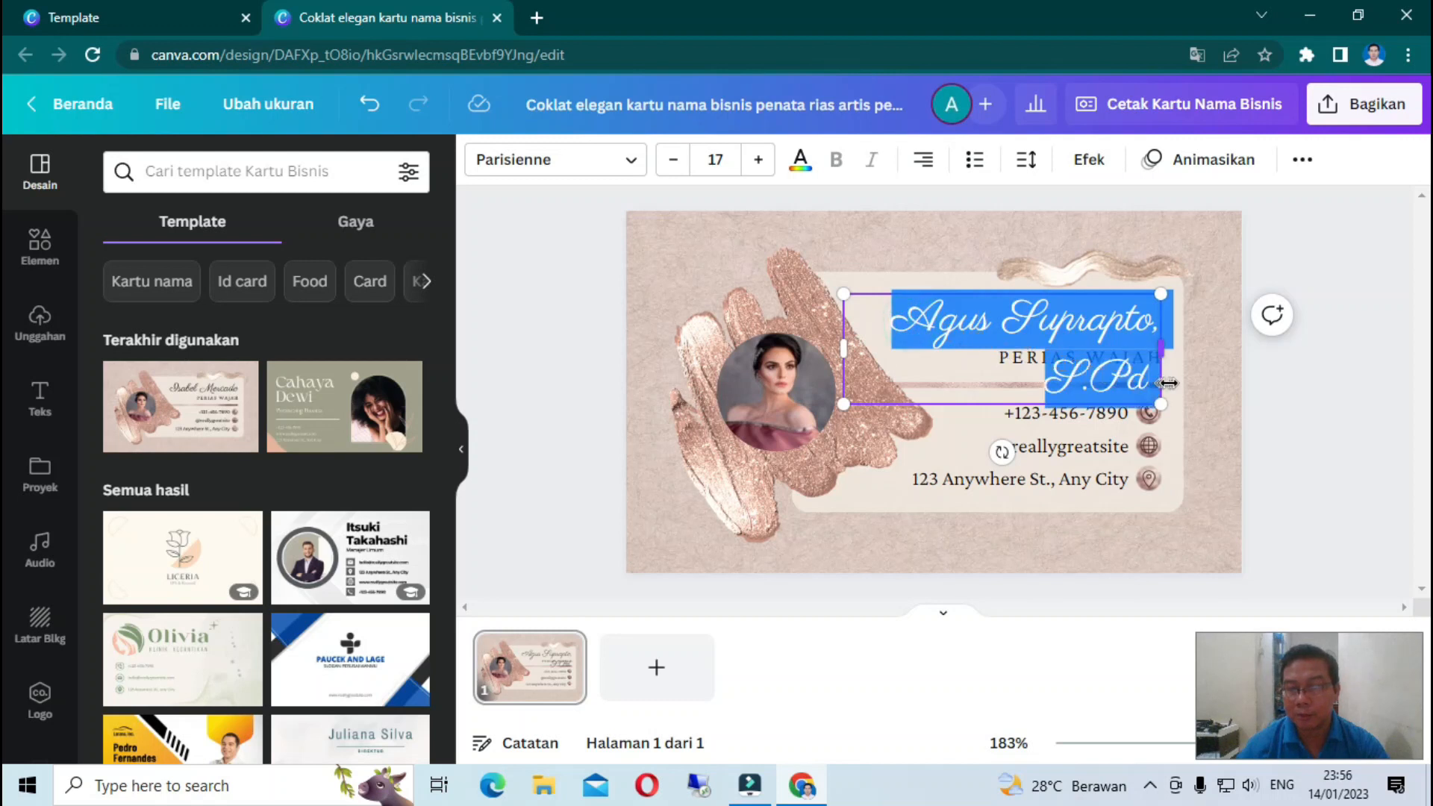
{"action": "left_click", "coordinate": [672, 160]}
{"action": "left_click", "coordinate": [672, 160]}
{"action": "left_click", "coordinate": [672, 160]}
{"action": "left_click", "coordinate": [673, 160]}
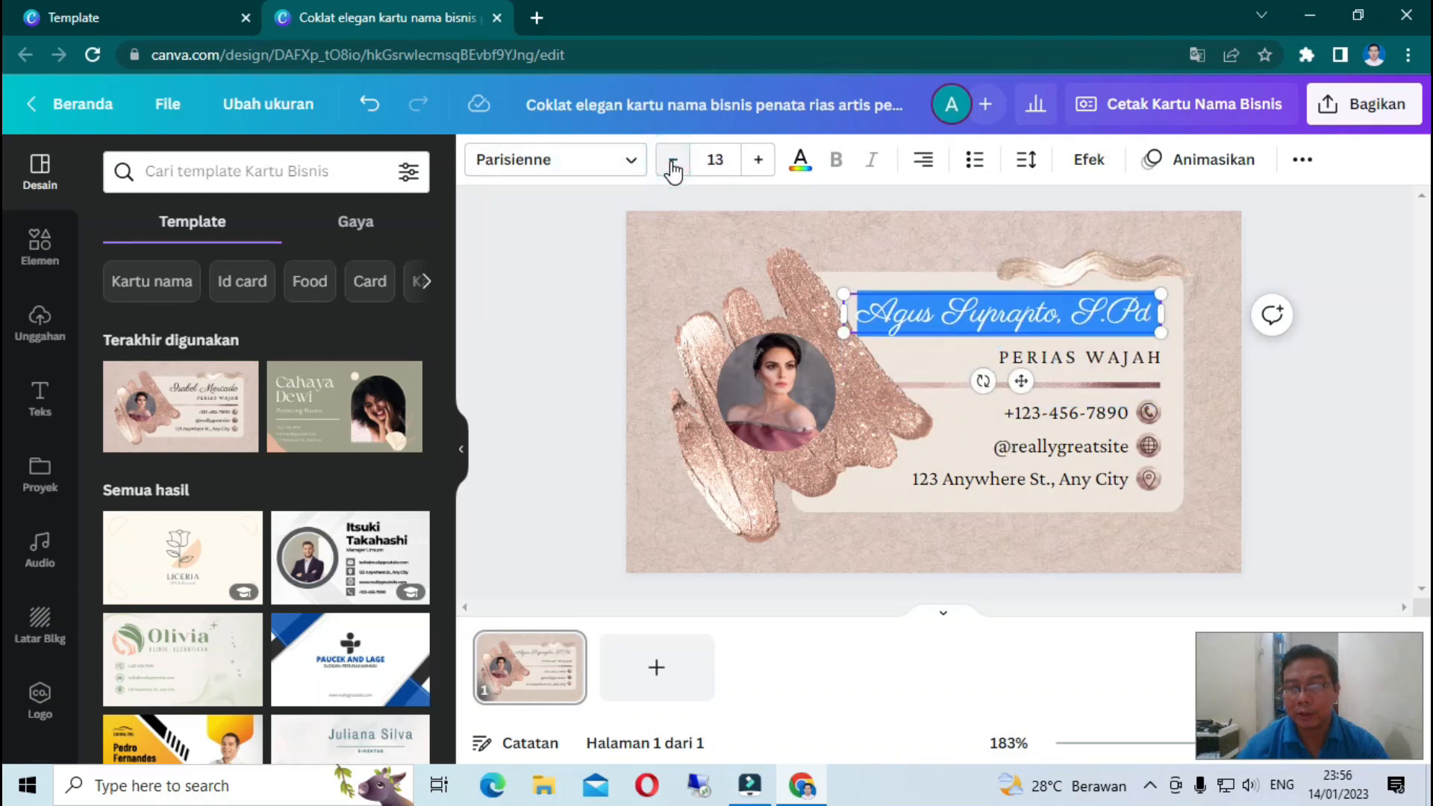
{"action": "left_click", "coordinate": [1050, 360]}
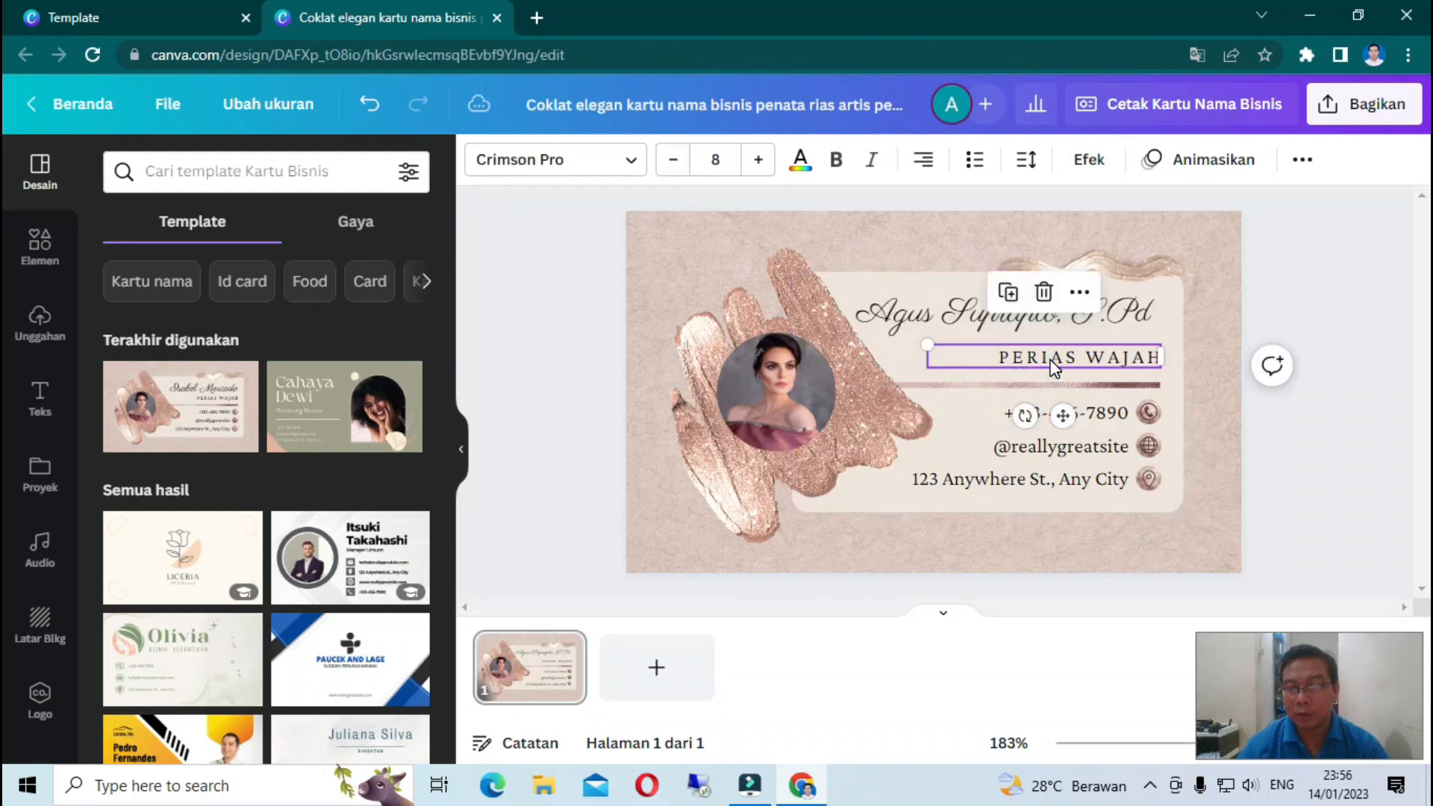
- Change the job title under the name from PERIAS WAJAH to GURU PNS
{"action": "left_click", "coordinate": [1051, 361]}
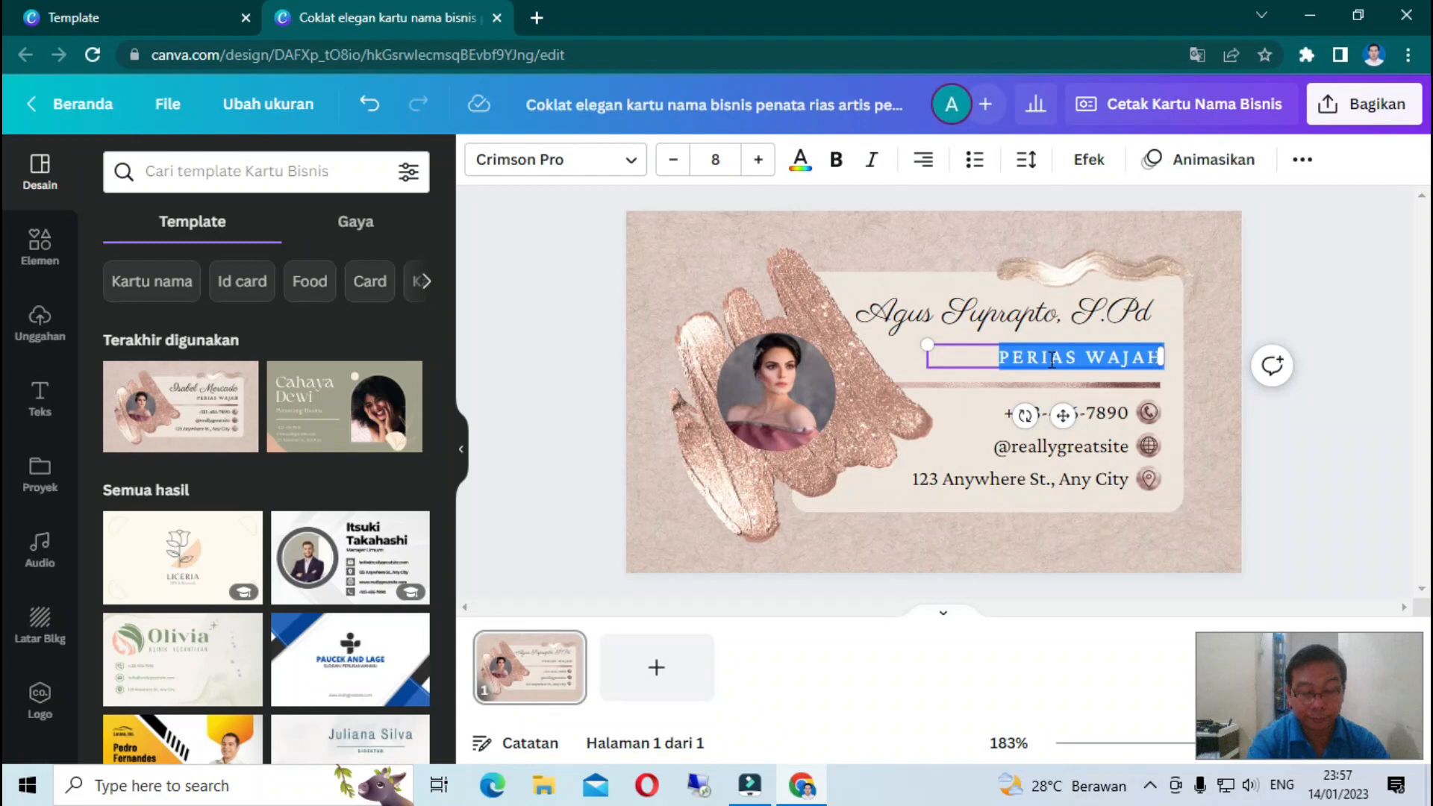
{"action": "type", "text": "GURU PNS"}
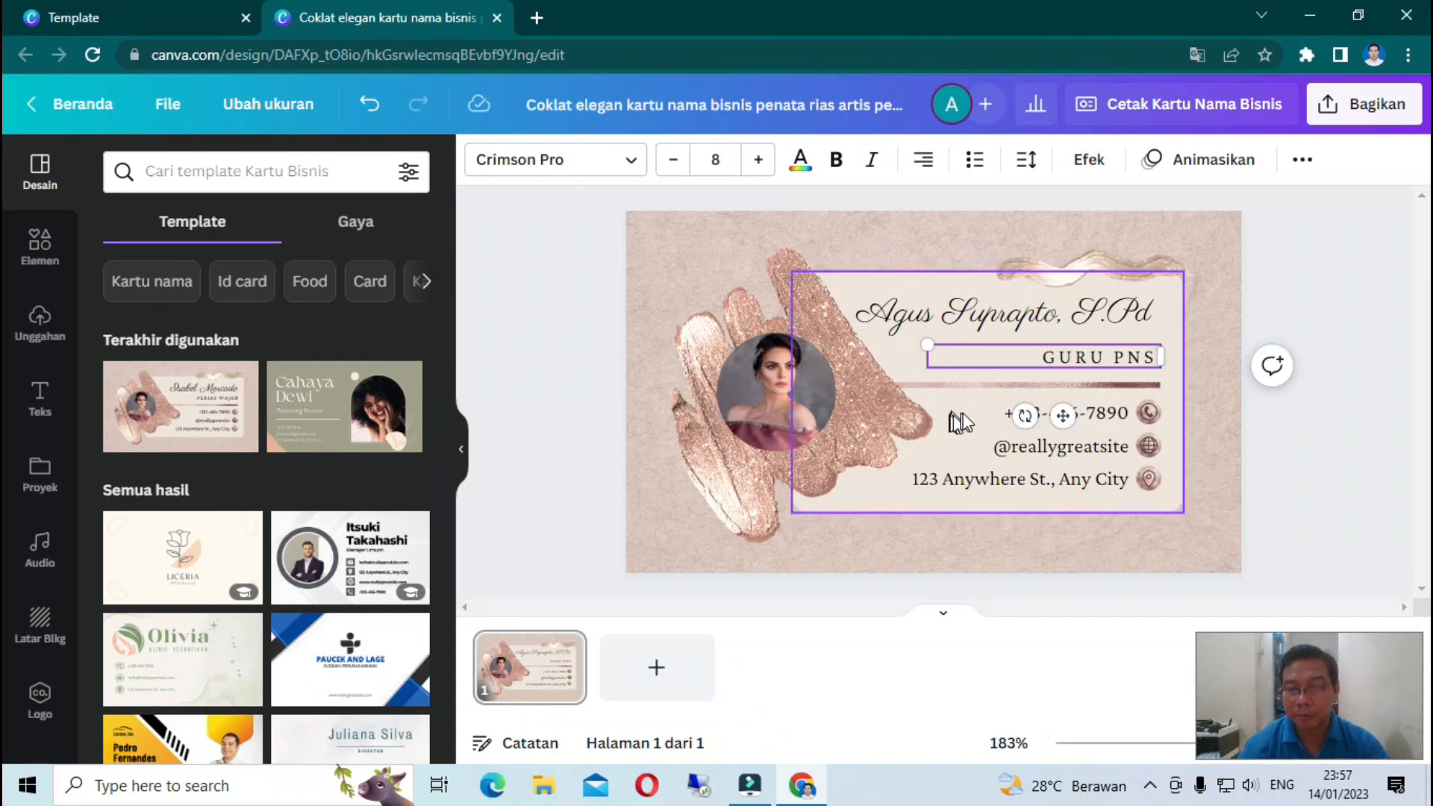
{"action": "left_click", "coordinate": [983, 422]}
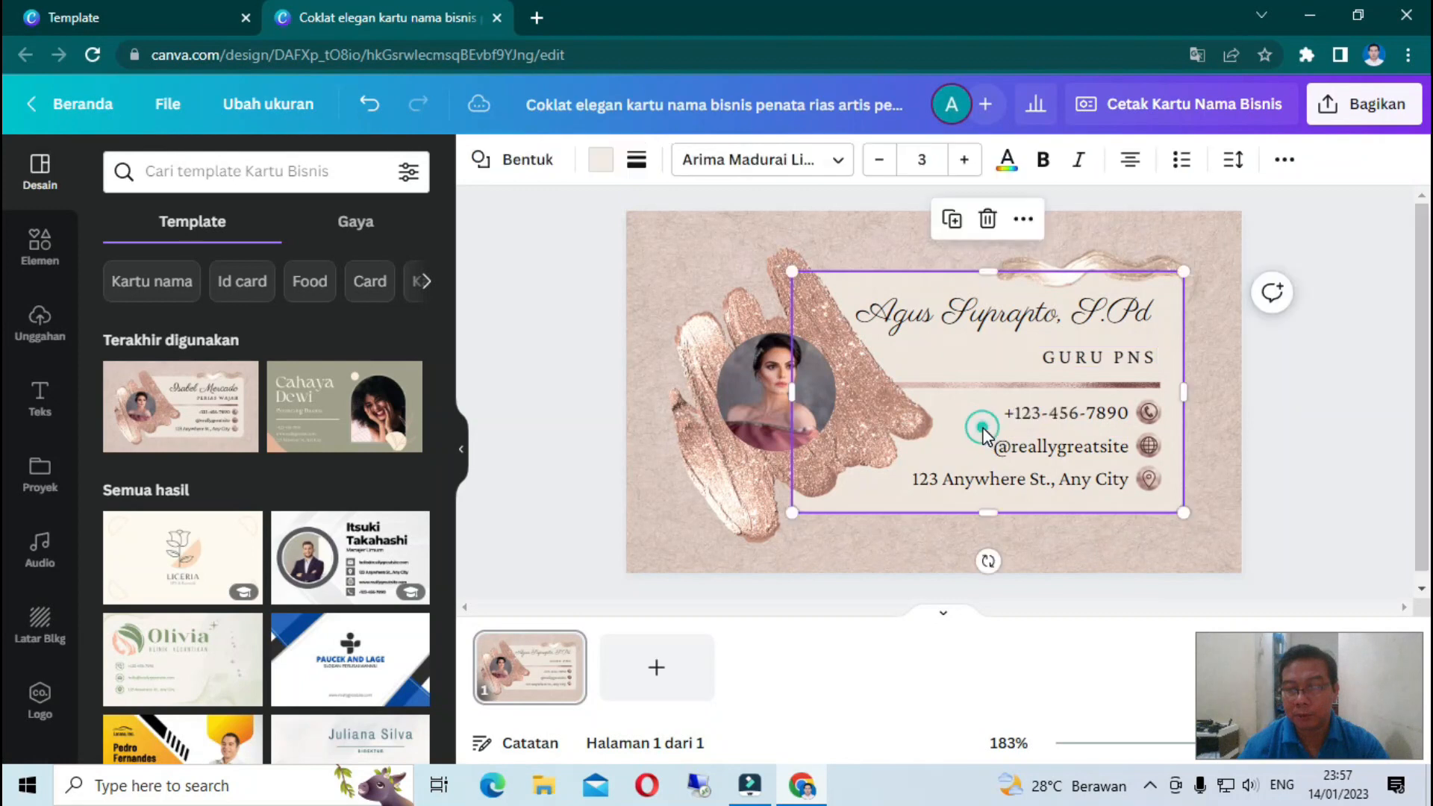
- Replace the sample phone number with the owner's phone number
{"action": "left_click", "coordinate": [1042, 415]}
{"action": "double_click", "coordinate": [1046, 416]}
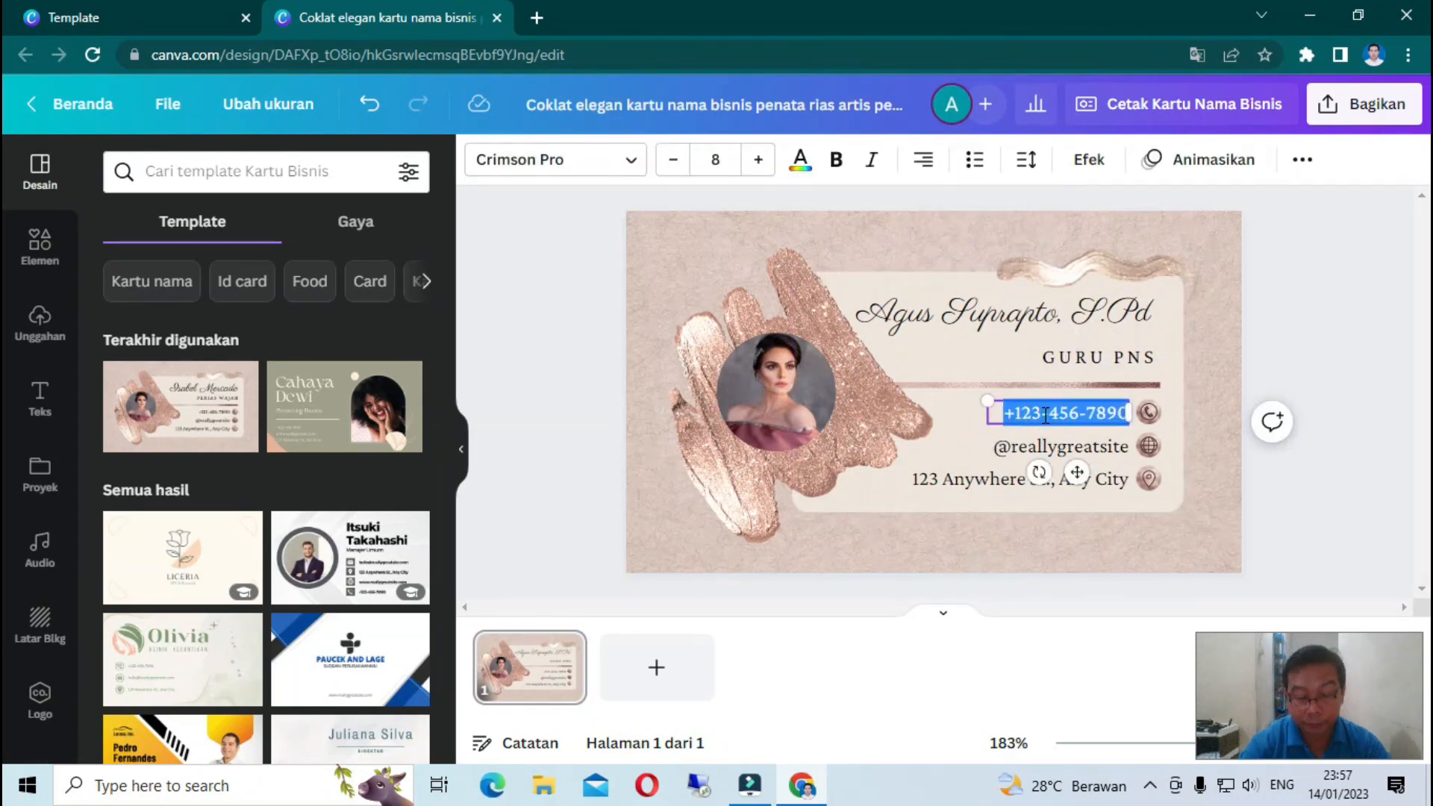
{"action": "key", "text": "BackSpace"}
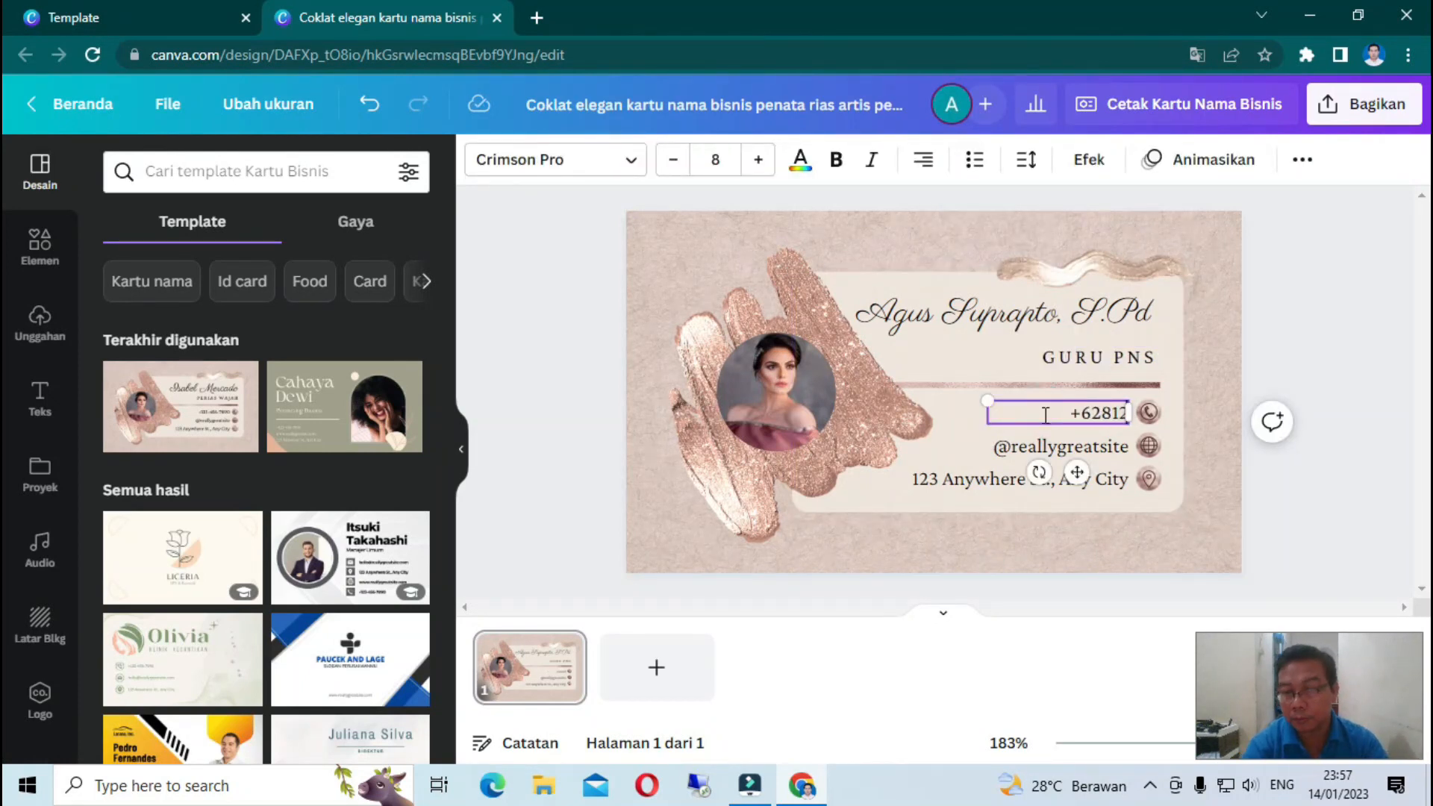
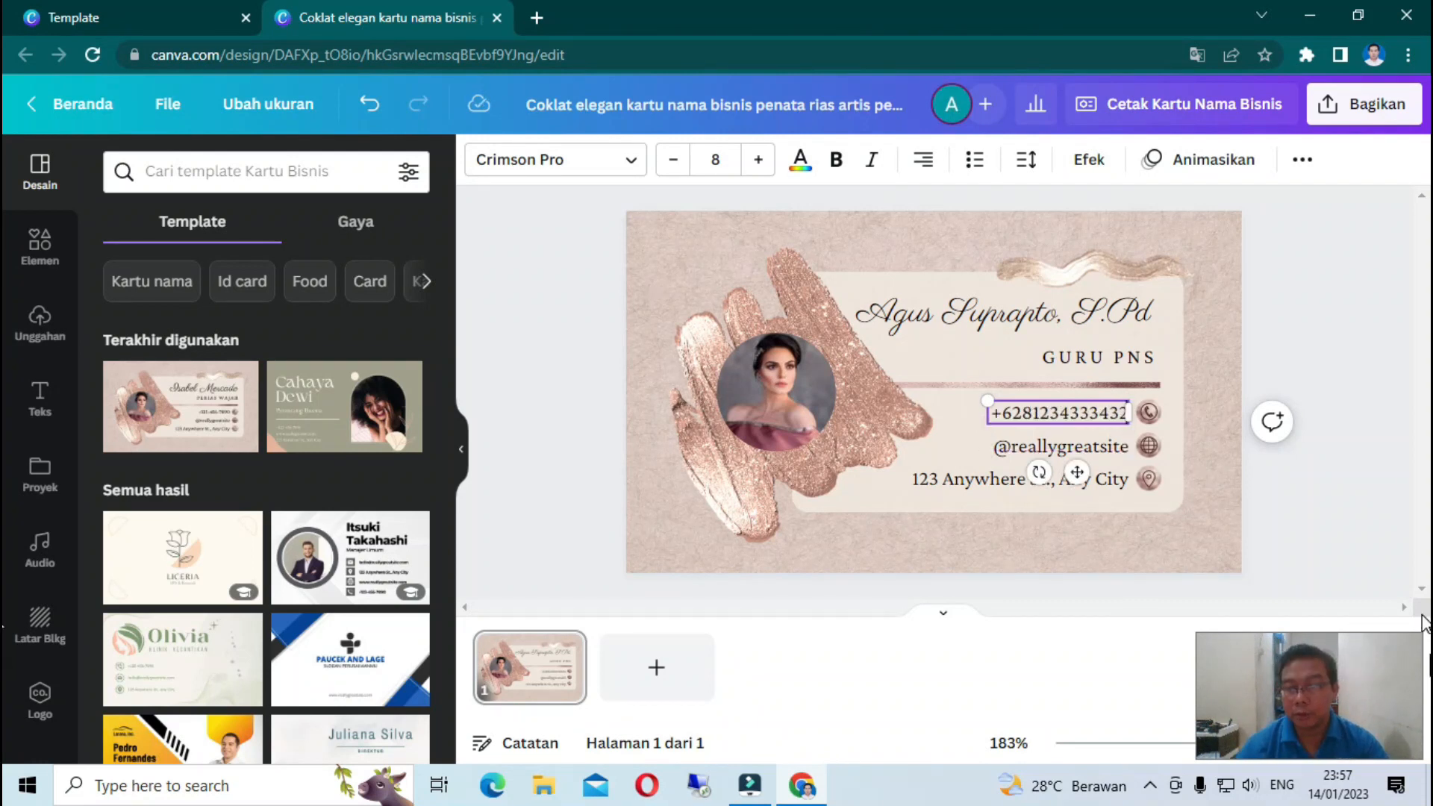
- Fill the contact lines with the owner's e-mail address and street address in Madiun
{"action": "left_click", "coordinate": [1067, 453]}
{"action": "left_click", "coordinate": [1066, 449]}
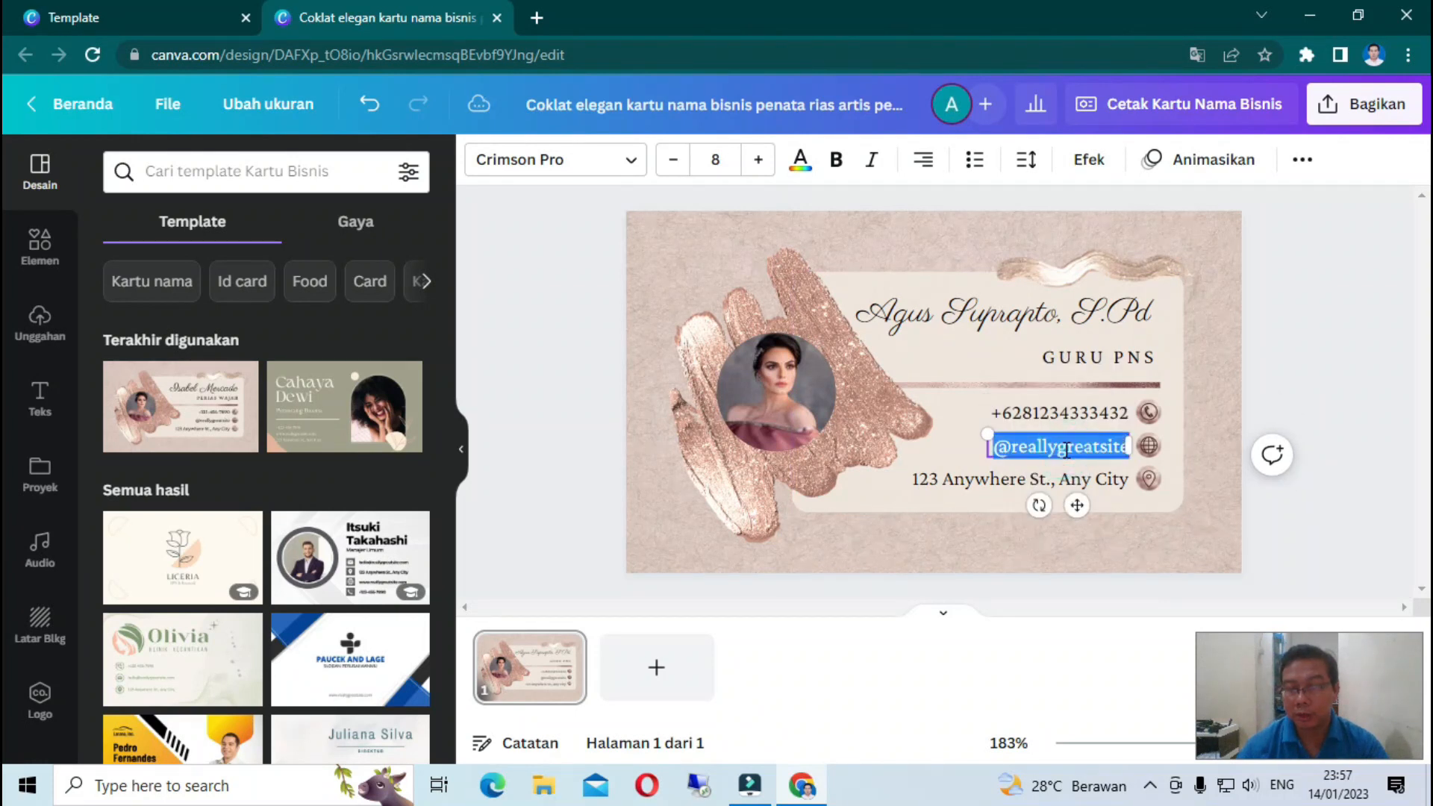
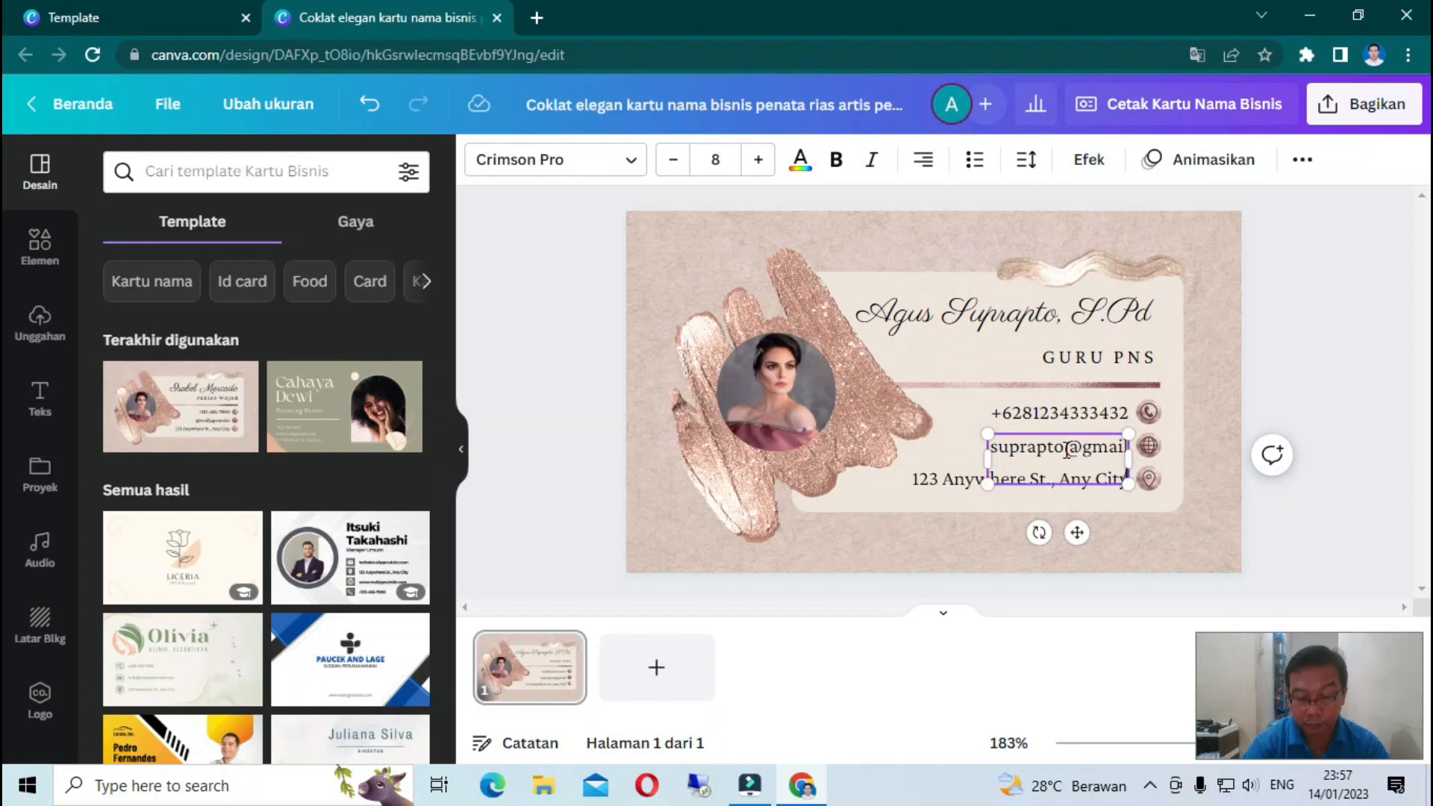
{"action": "double_click", "coordinate": [934, 488]}
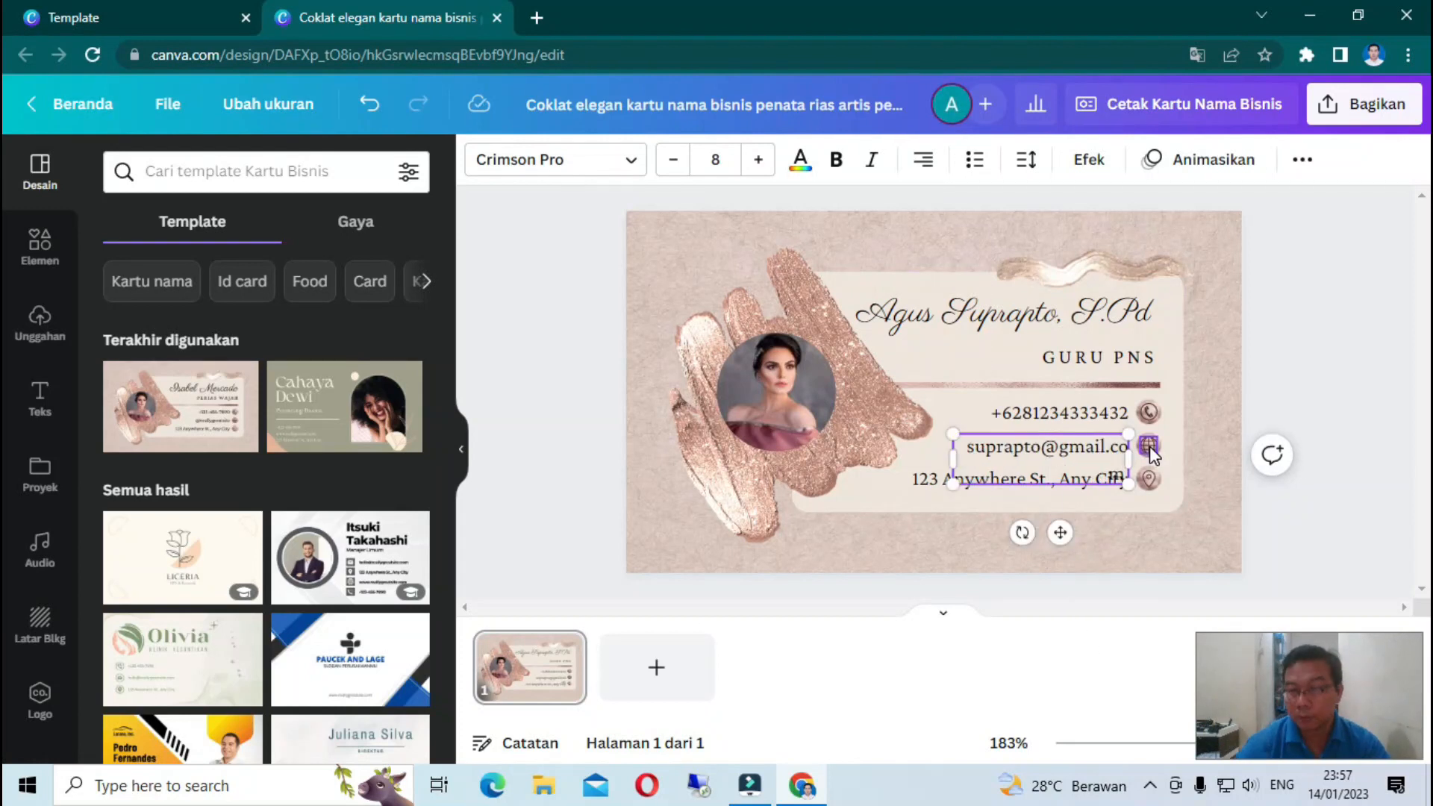
{"action": "left_click", "coordinate": [963, 447]}
{"action": "left_click", "coordinate": [993, 481]}
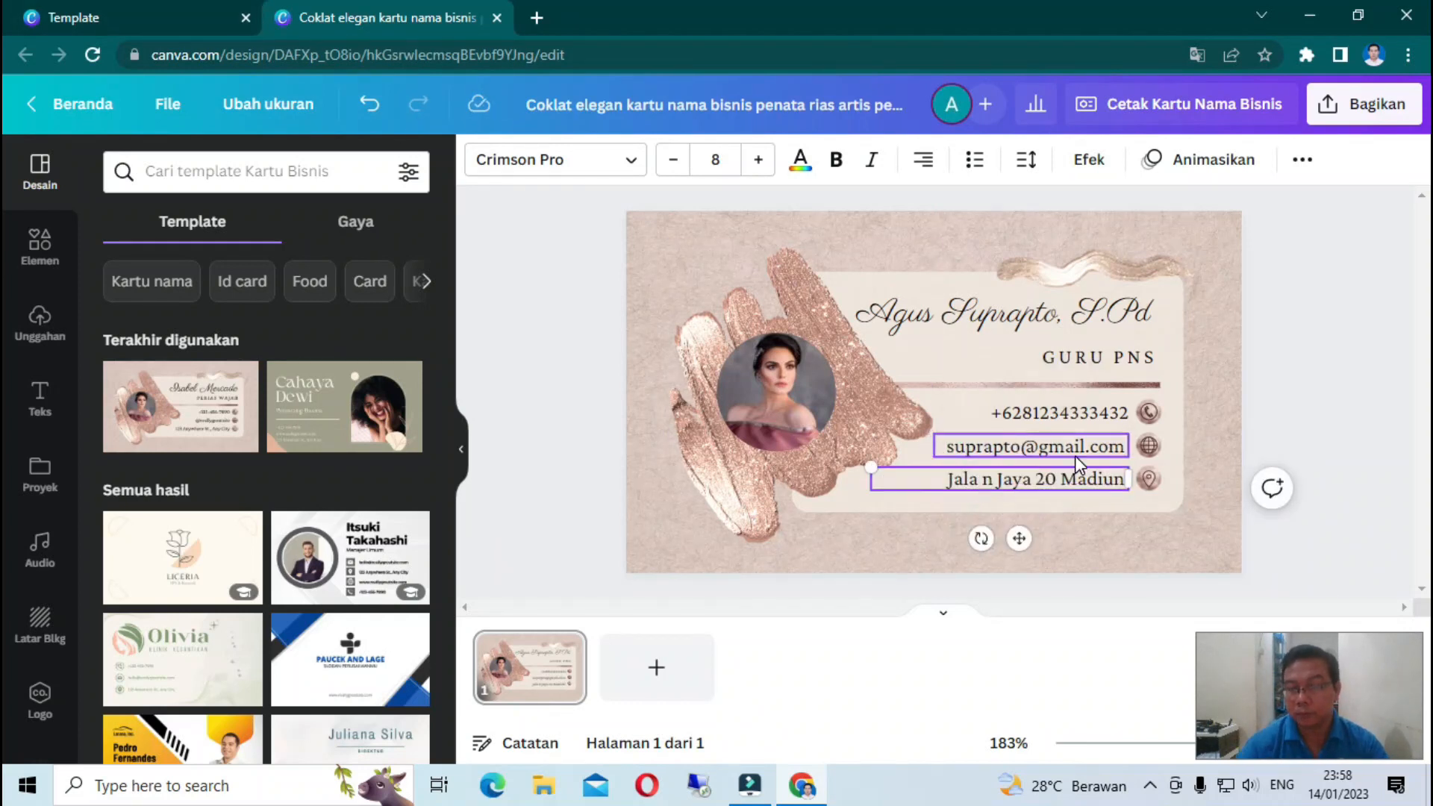
{"action": "left_click", "coordinate": [1099, 542]}
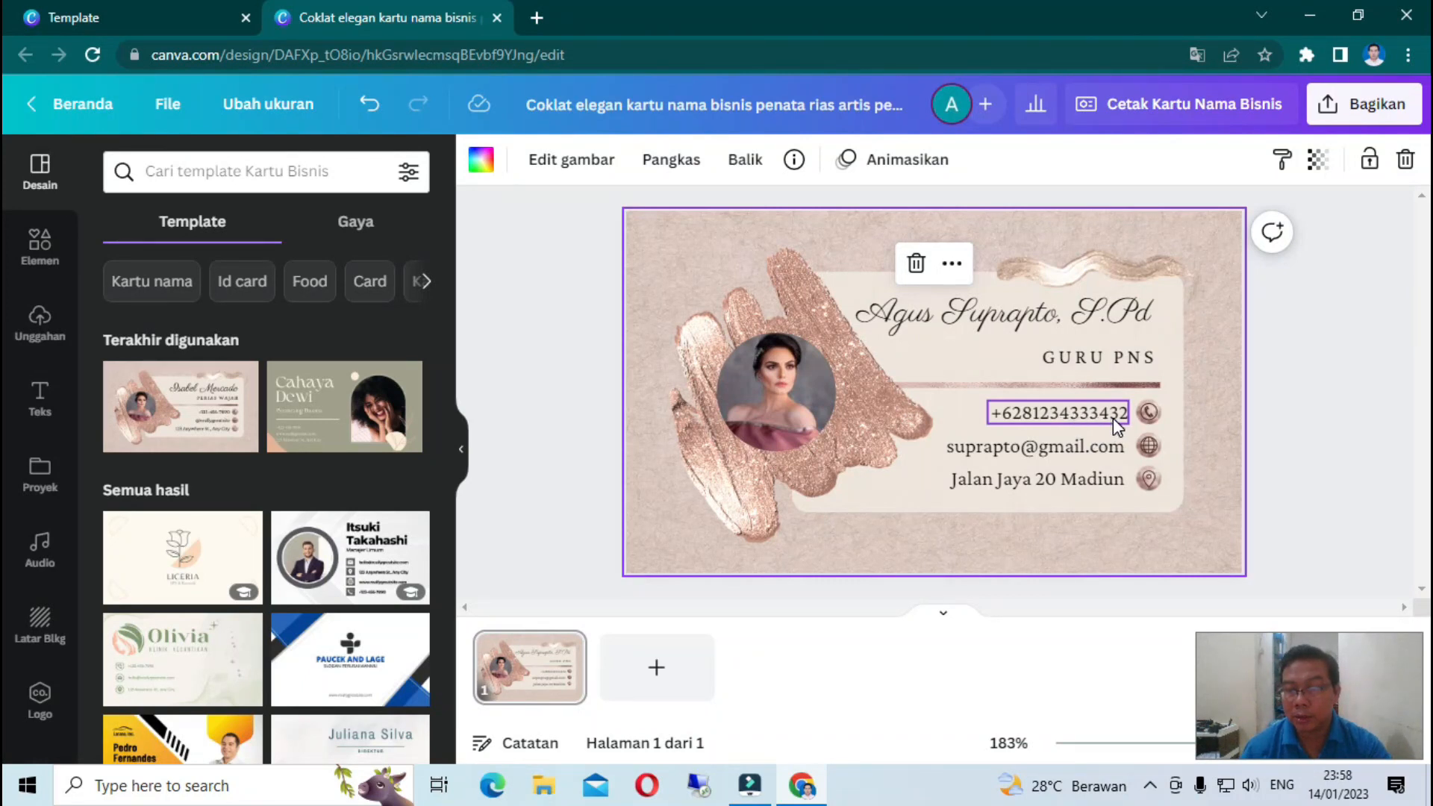
- Remove the sample portrait from the round photo frame, leaving the frame empty
{"action": "left_click", "coordinate": [786, 387]}
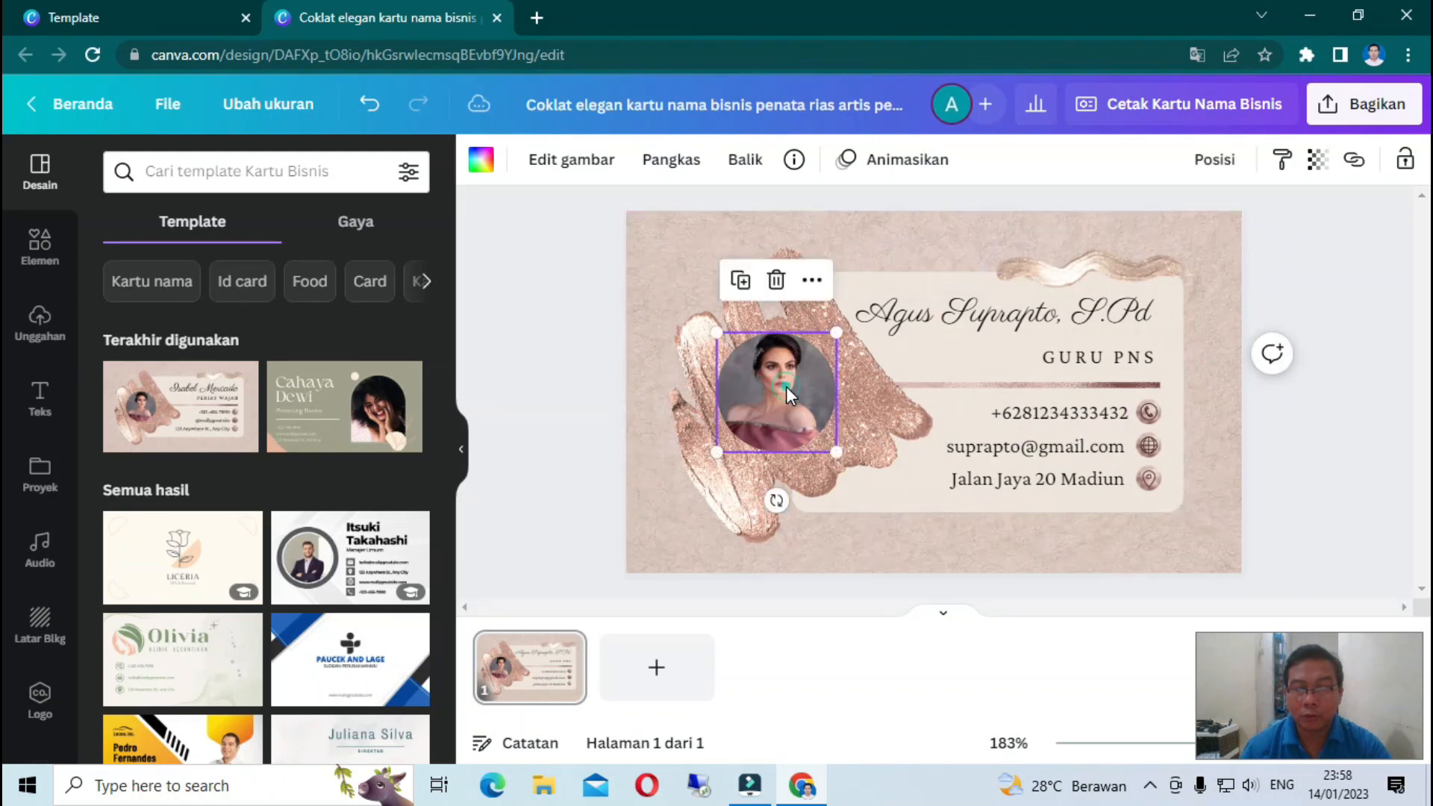
{"action": "left_click", "coordinate": [777, 281]}
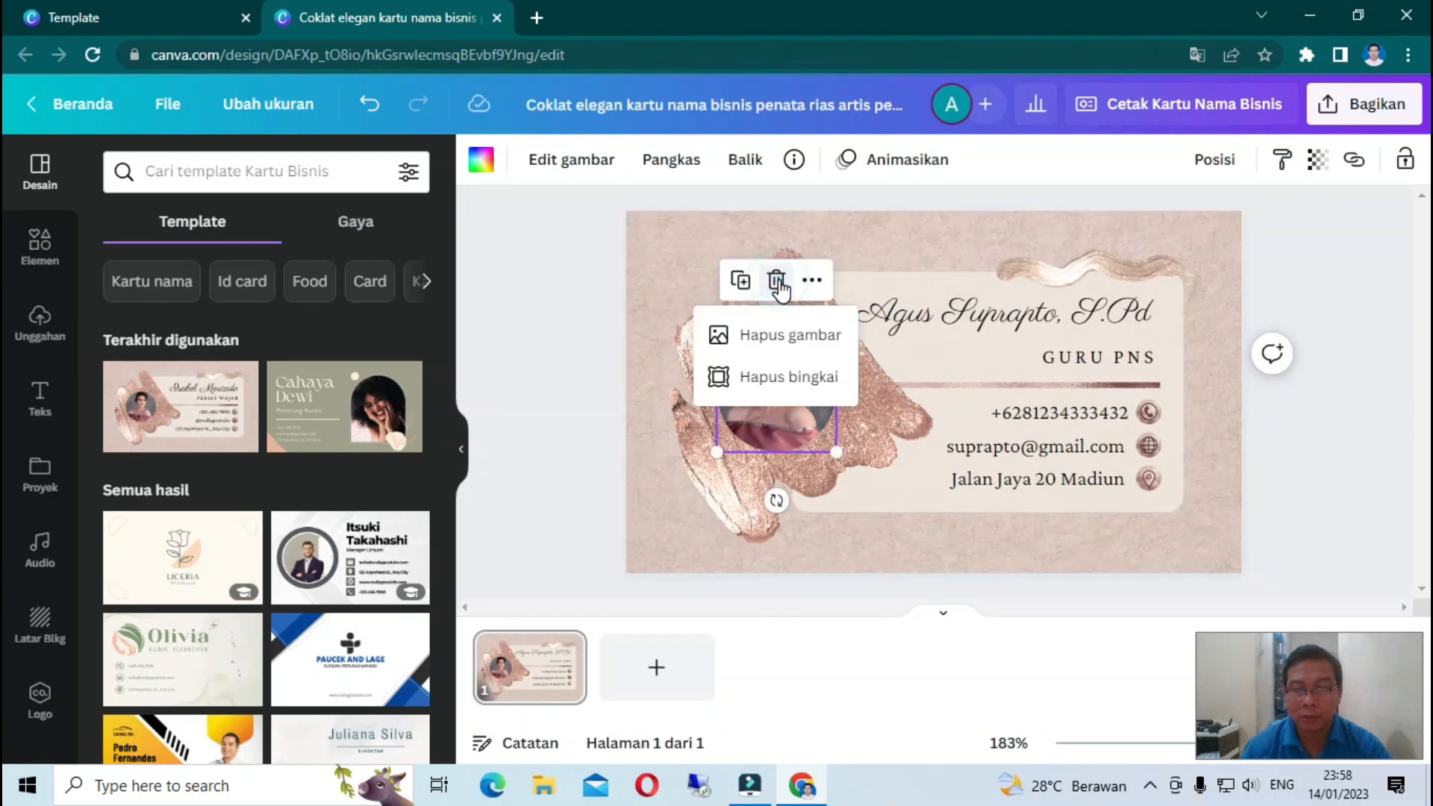
{"action": "left_click", "coordinate": [769, 335]}
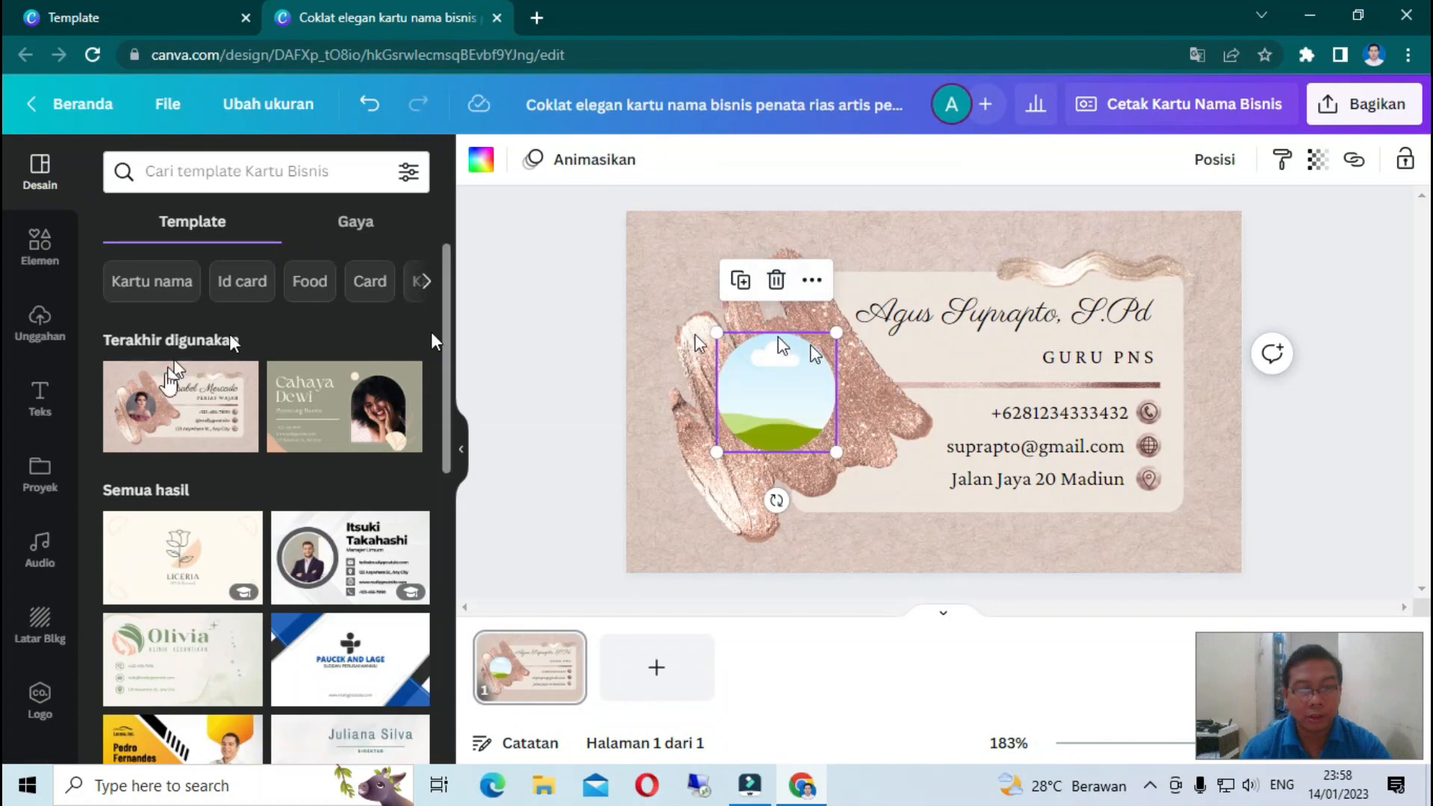
{"action": "left_click", "coordinate": [39, 317]}
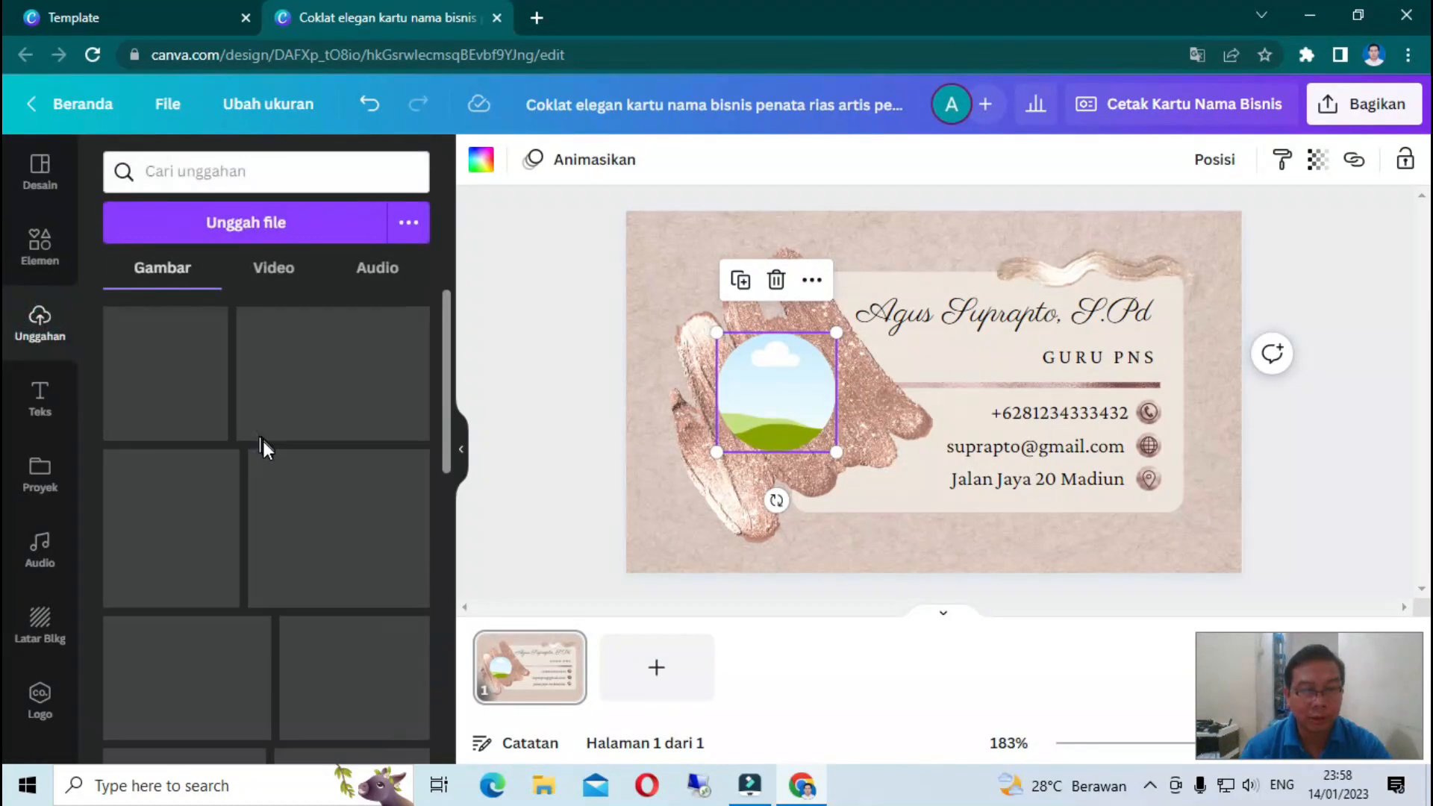
- Place the uploaded red-shirt portrait with the orange background into the round photo frame
{"action": "scroll", "coordinate": [262, 452], "scroll_direction": "down", "scroll_amount": 3}
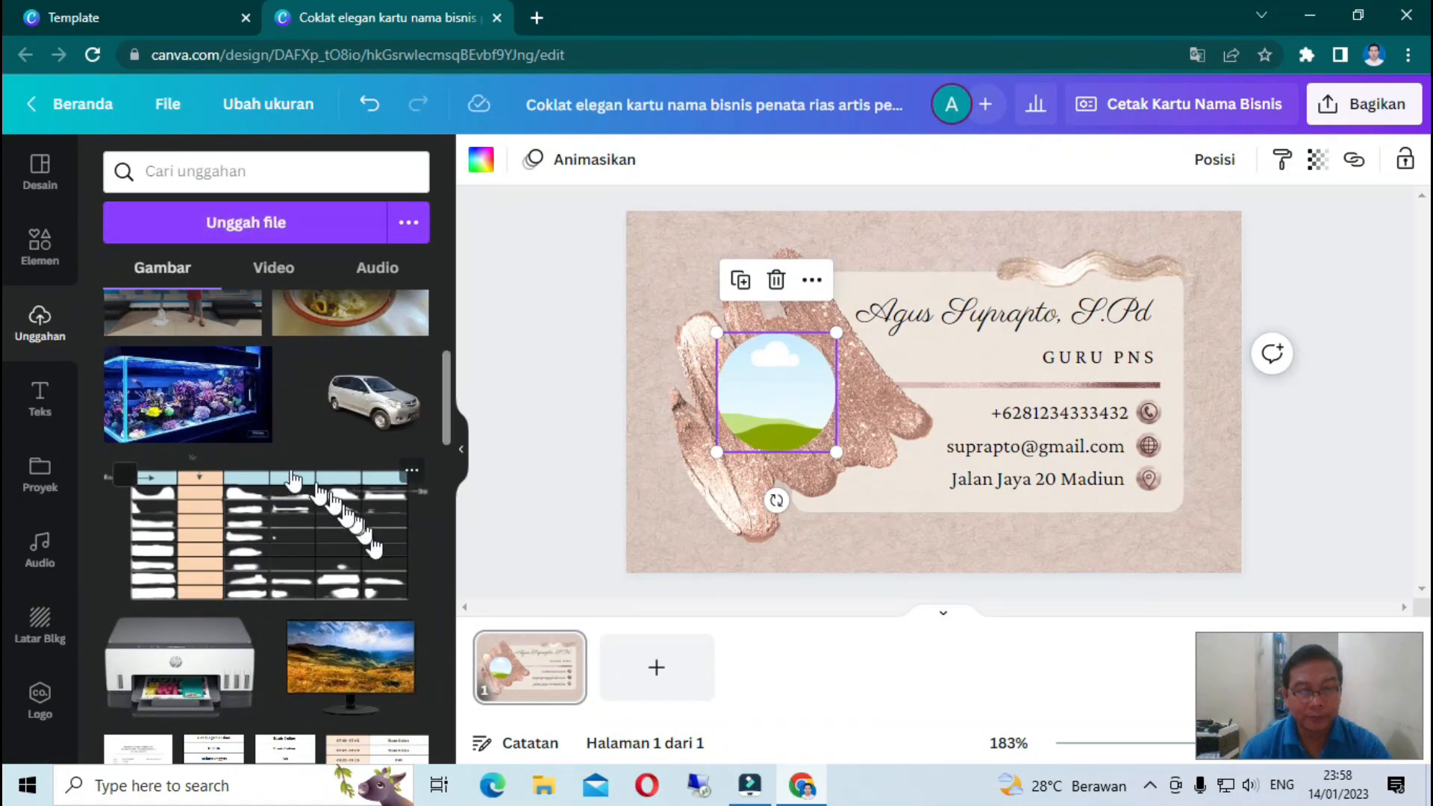
{"action": "left_click", "coordinate": [253, 227]}
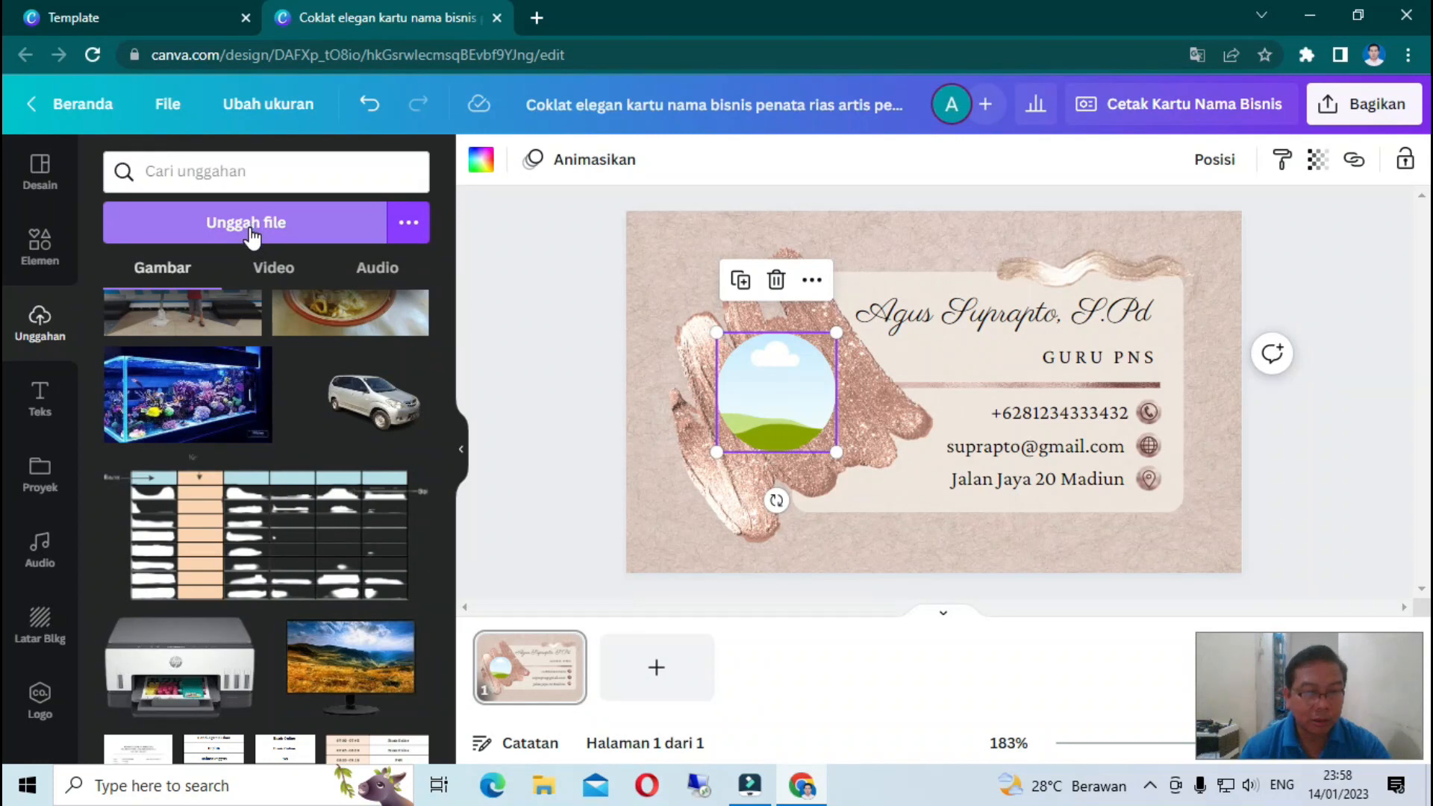
{"action": "scroll", "coordinate": [320, 373], "scroll_direction": "down", "scroll_amount": 8}
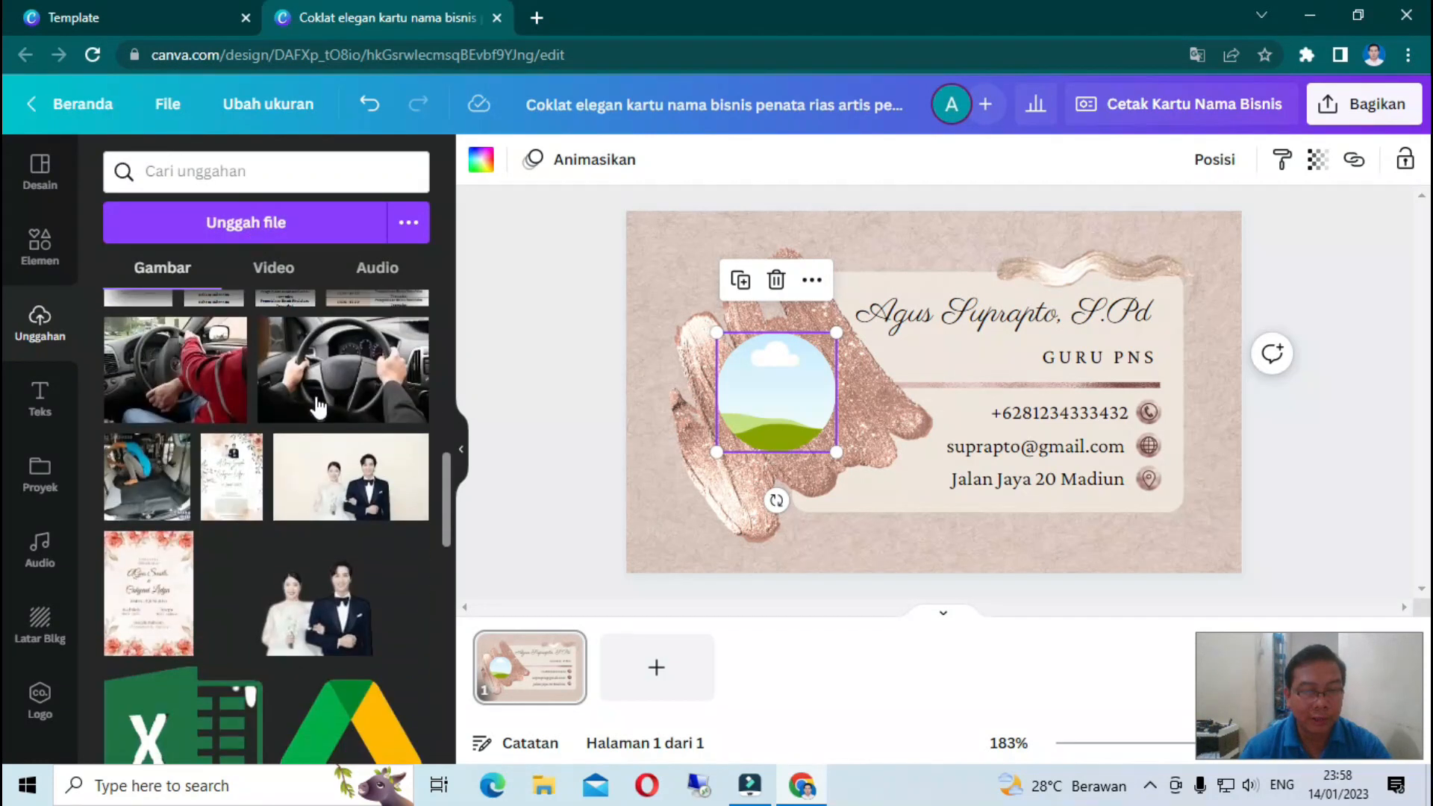
{"action": "scroll", "coordinate": [317, 407], "scroll_direction": "down", "scroll_amount": 10}
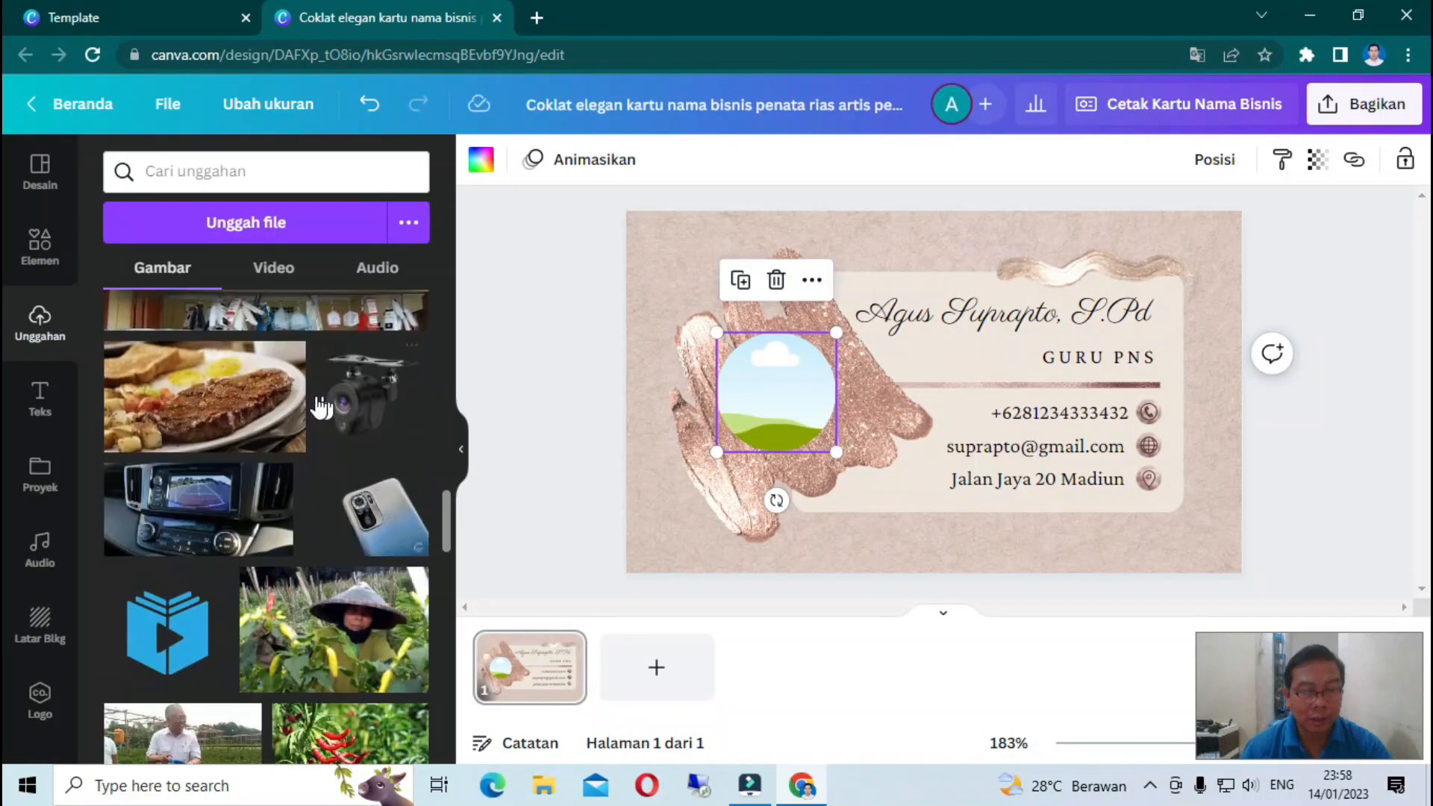
{"action": "scroll", "coordinate": [317, 406], "scroll_direction": "down", "scroll_amount": 10}
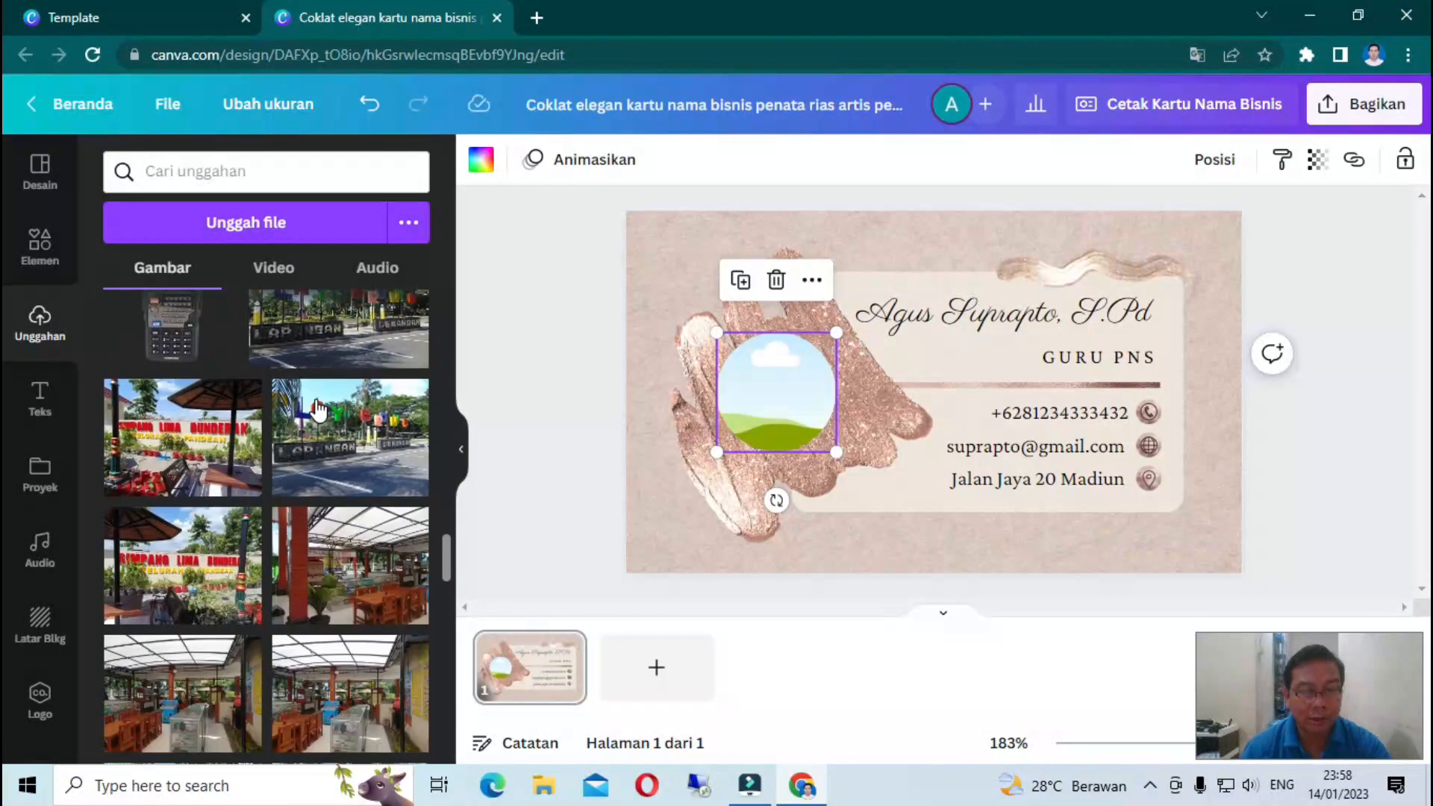
{"action": "scroll", "coordinate": [319, 409], "scroll_direction": "down", "scroll_amount": 5}
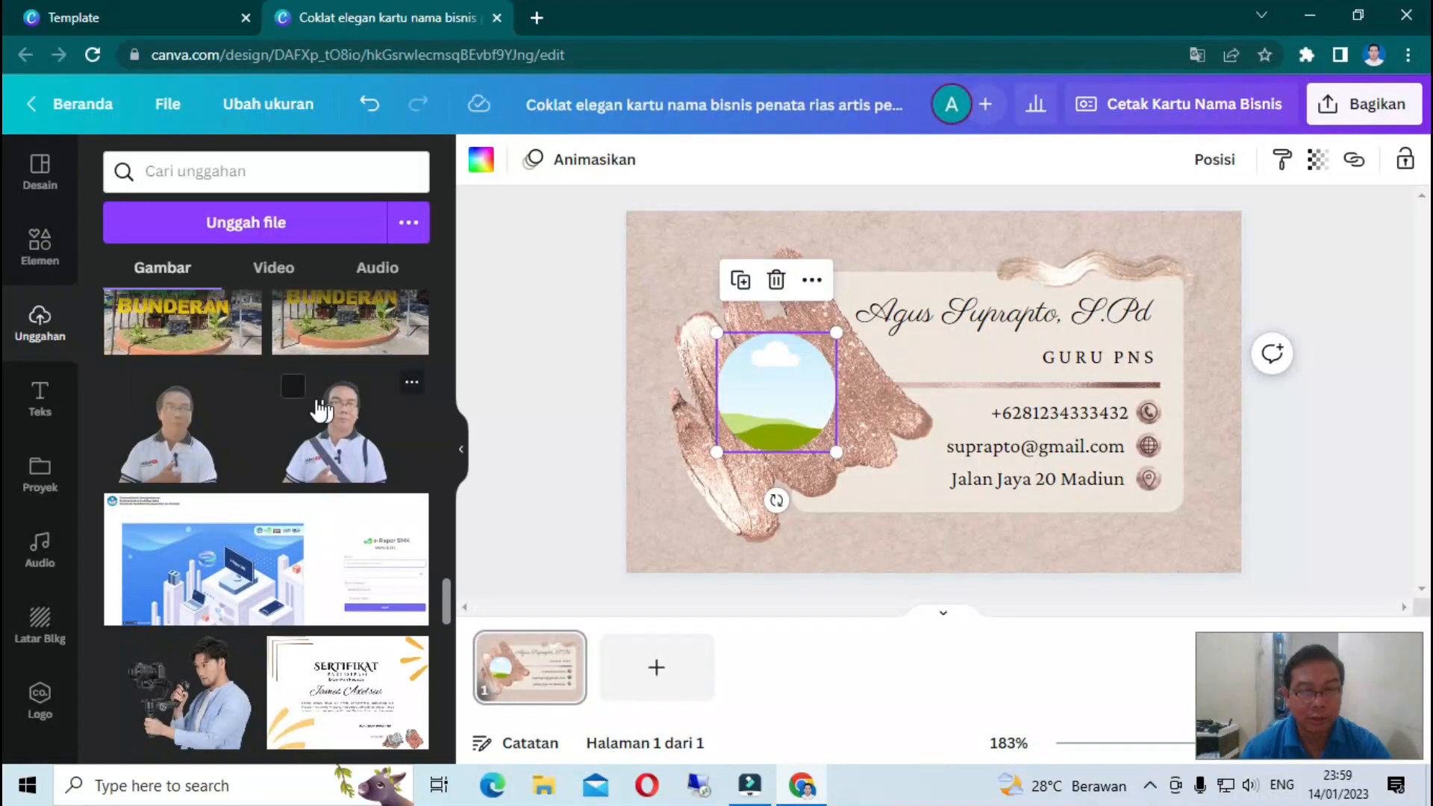
{"action": "scroll", "coordinate": [321, 409], "scroll_direction": "down", "scroll_amount": 10}
{"action": "key", "text": "Escape"}
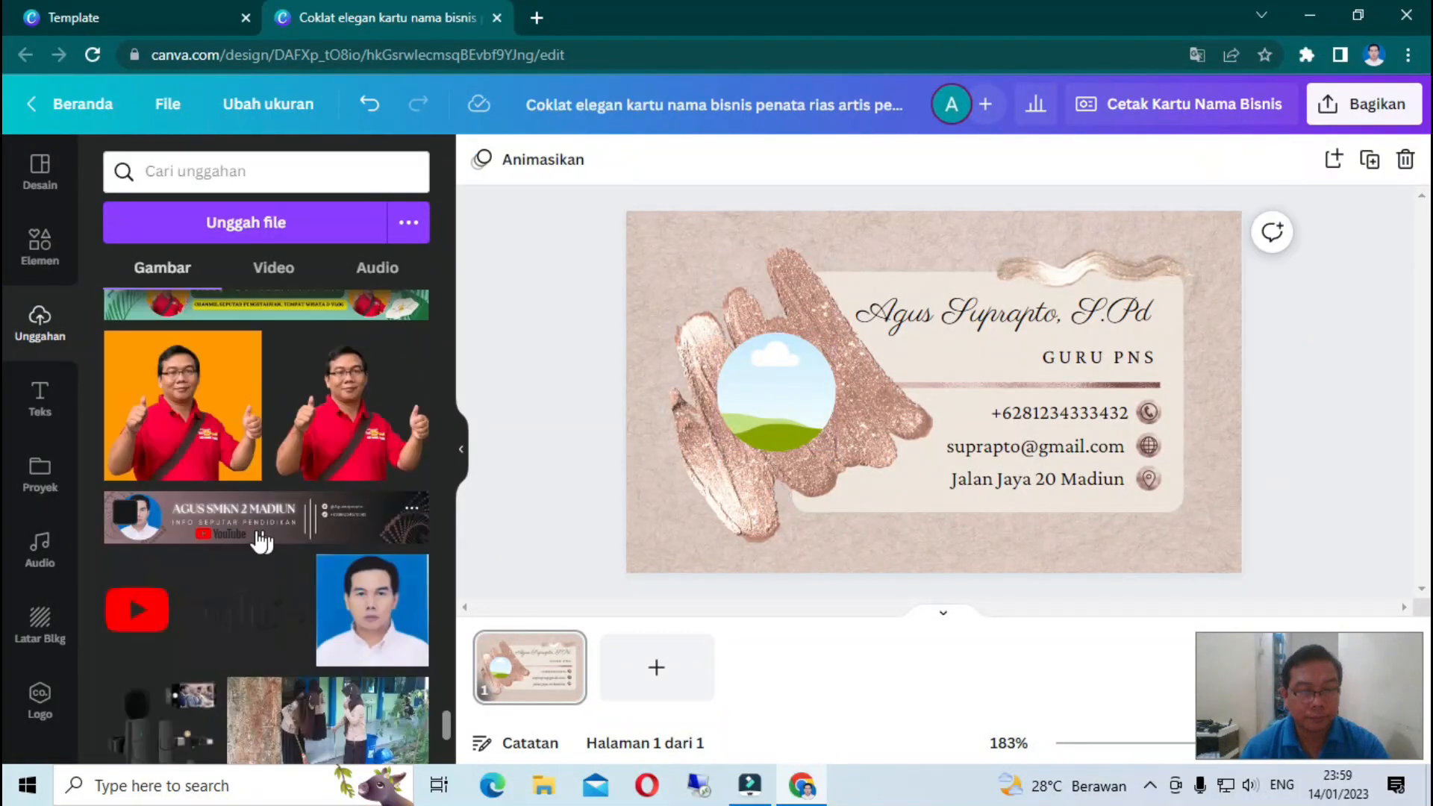
{"action": "scroll", "coordinate": [261, 539], "scroll_direction": "up", "scroll_amount": 2}
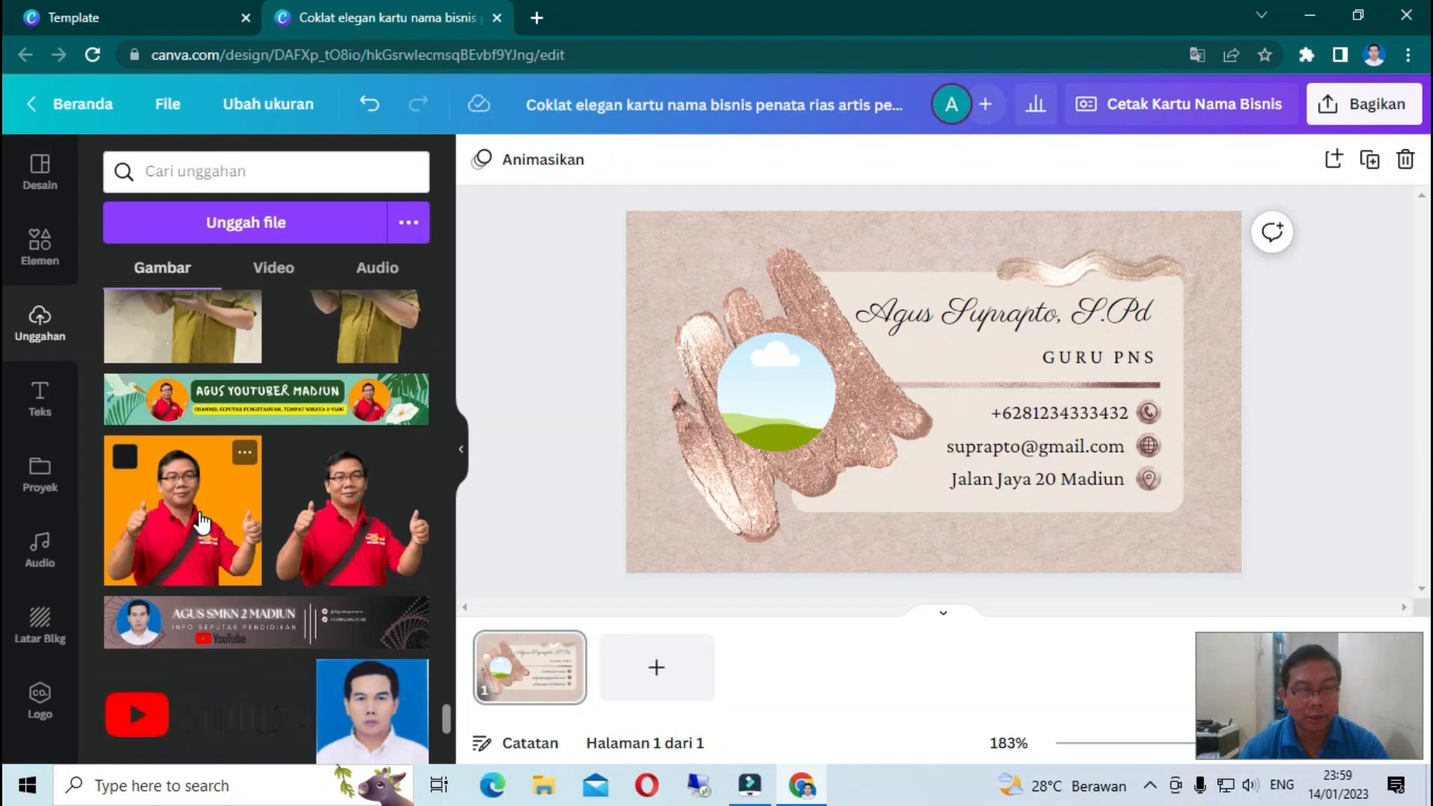
{"action": "left_click", "coordinate": [200, 522]}
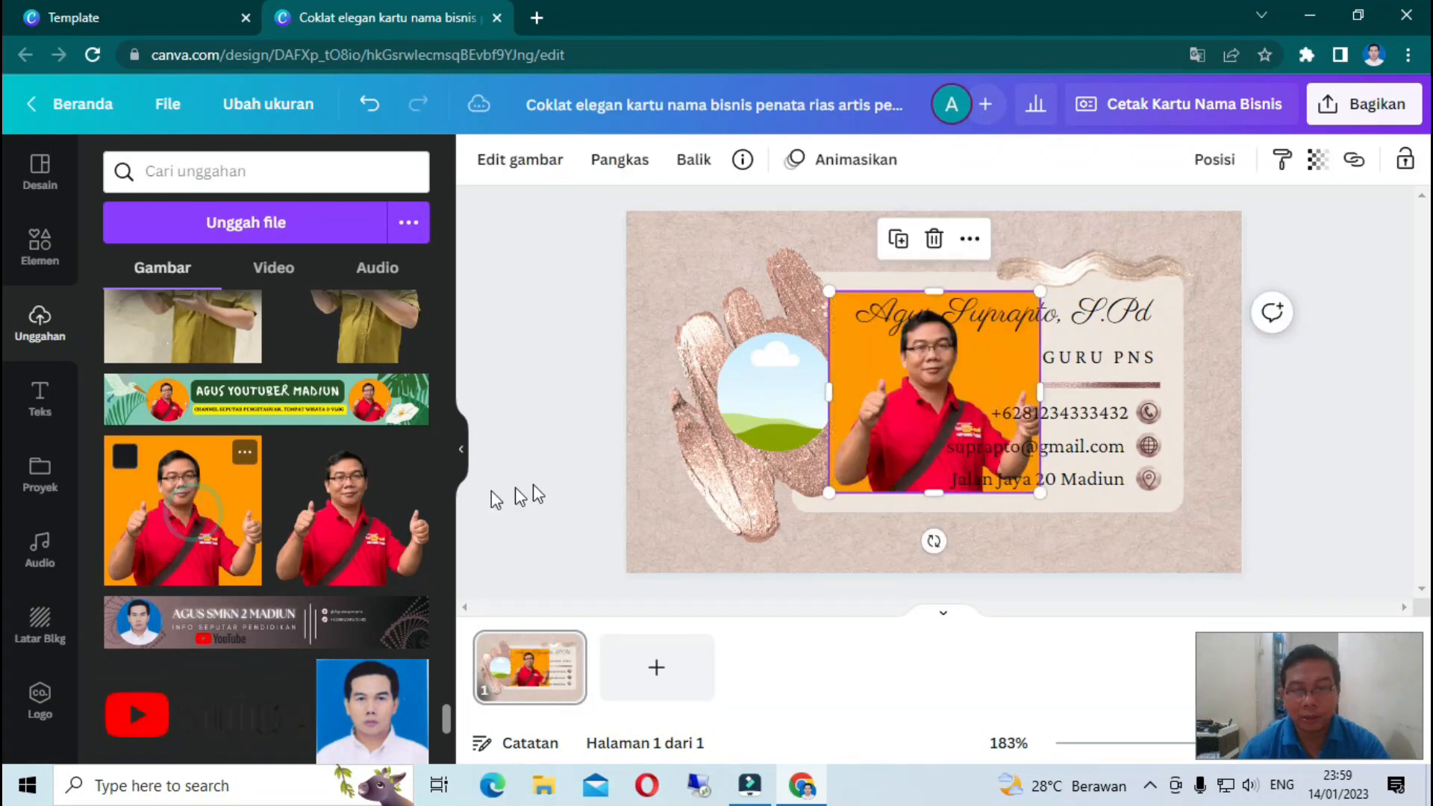
{"action": "left_click_drag", "start_coordinate": [859, 415], "coordinate": [746, 526]}
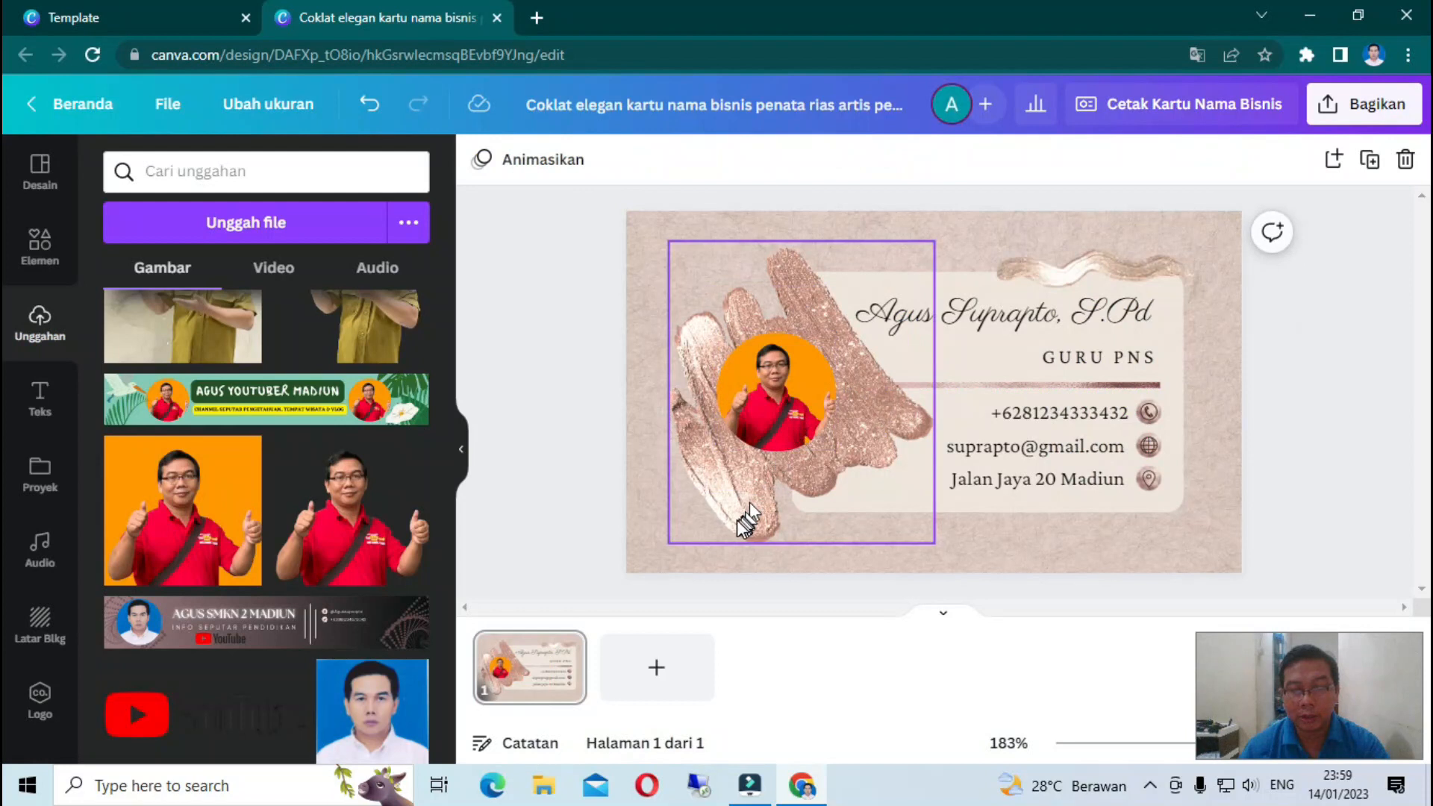
{"action": "left_click", "coordinate": [660, 278]}
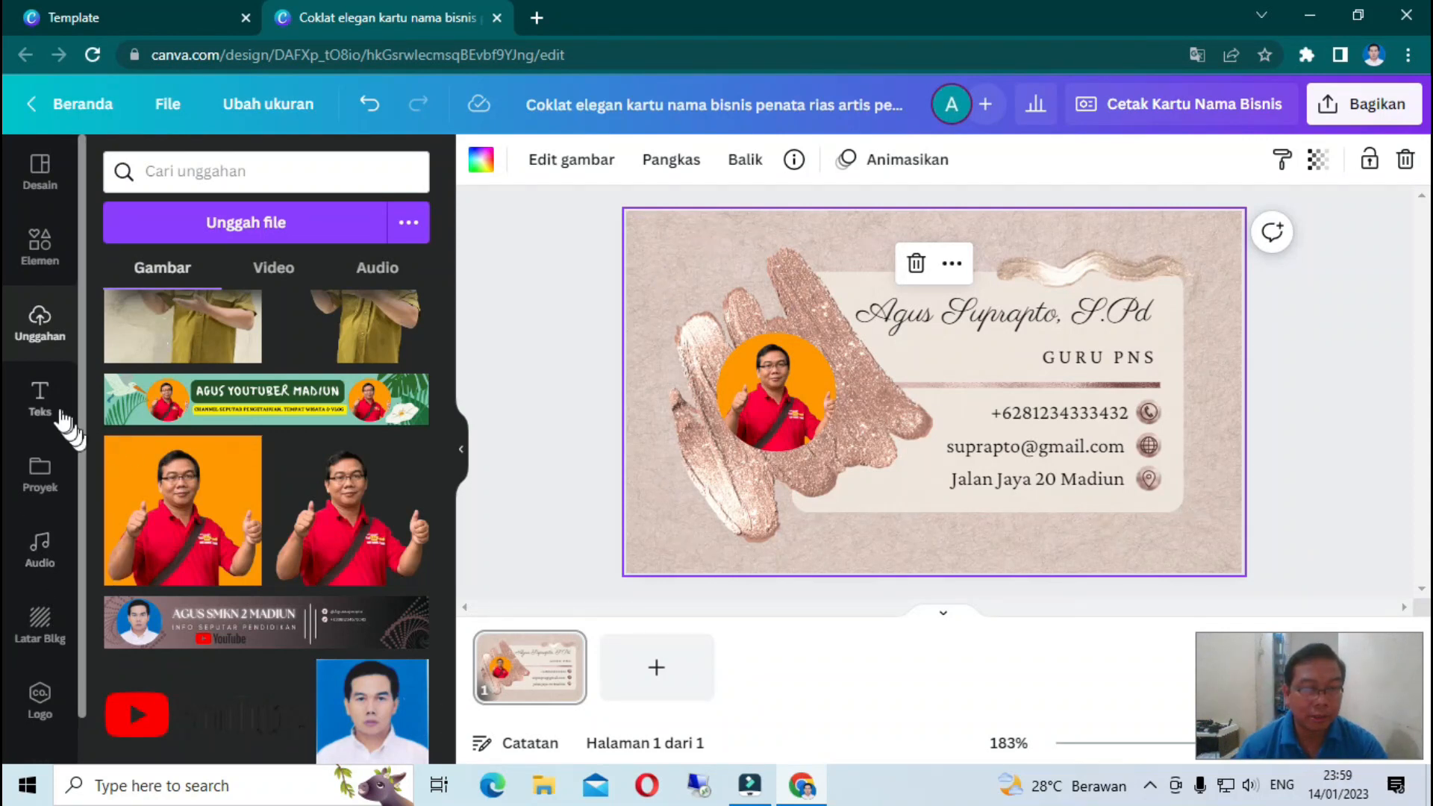
{"action": "left_click", "coordinate": [45, 404]}
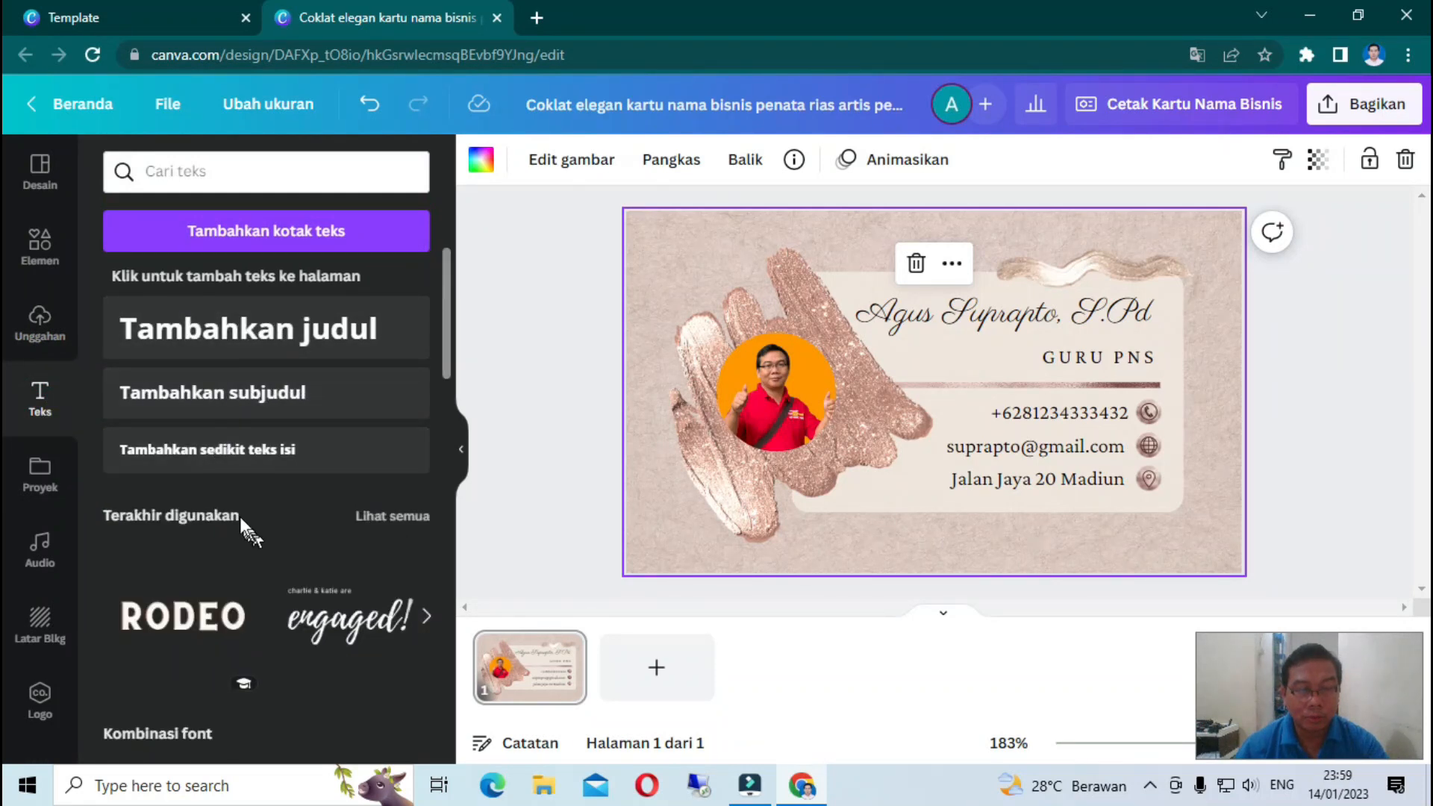
- Look through the Kombinasi text style combinations without adding any
{"action": "scroll", "coordinate": [231, 500], "scroll_direction": "down", "scroll_amount": 4}
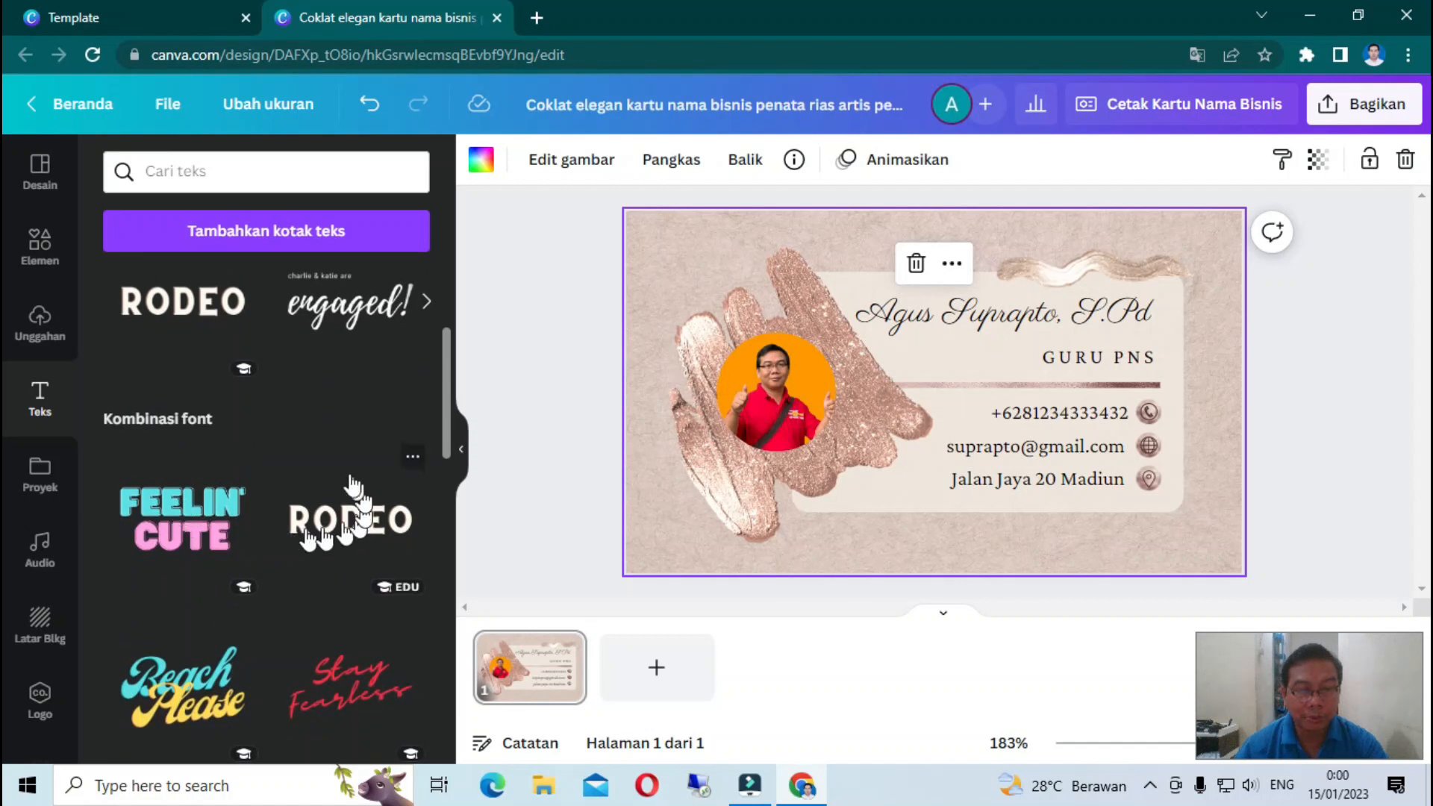
{"action": "scroll", "coordinate": [247, 578], "scroll_direction": "down", "scroll_amount": 3}
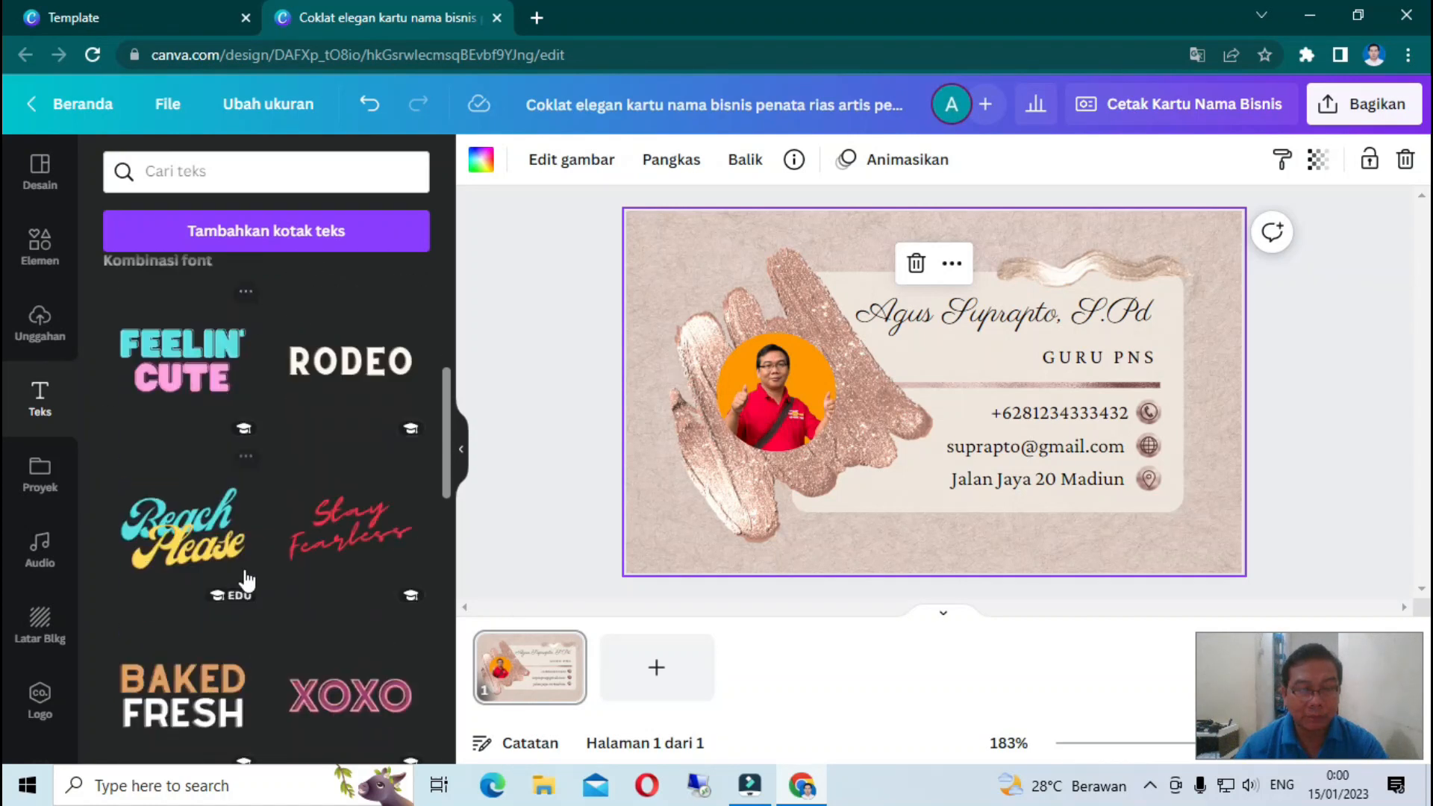
{"action": "scroll", "coordinate": [249, 609], "scroll_direction": "down", "scroll_amount": 4}
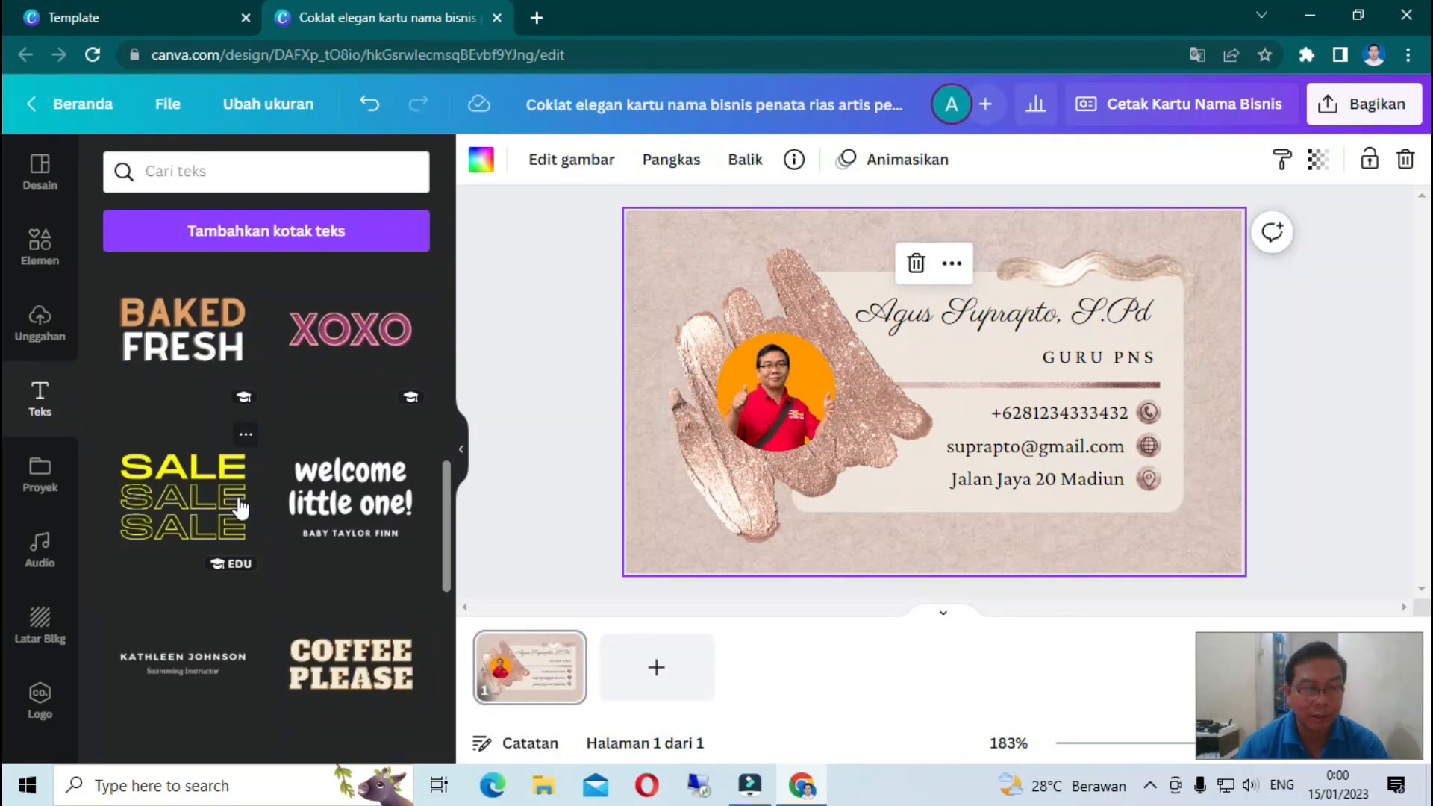
{"action": "scroll", "coordinate": [239, 510], "scroll_direction": "down", "scroll_amount": 4}
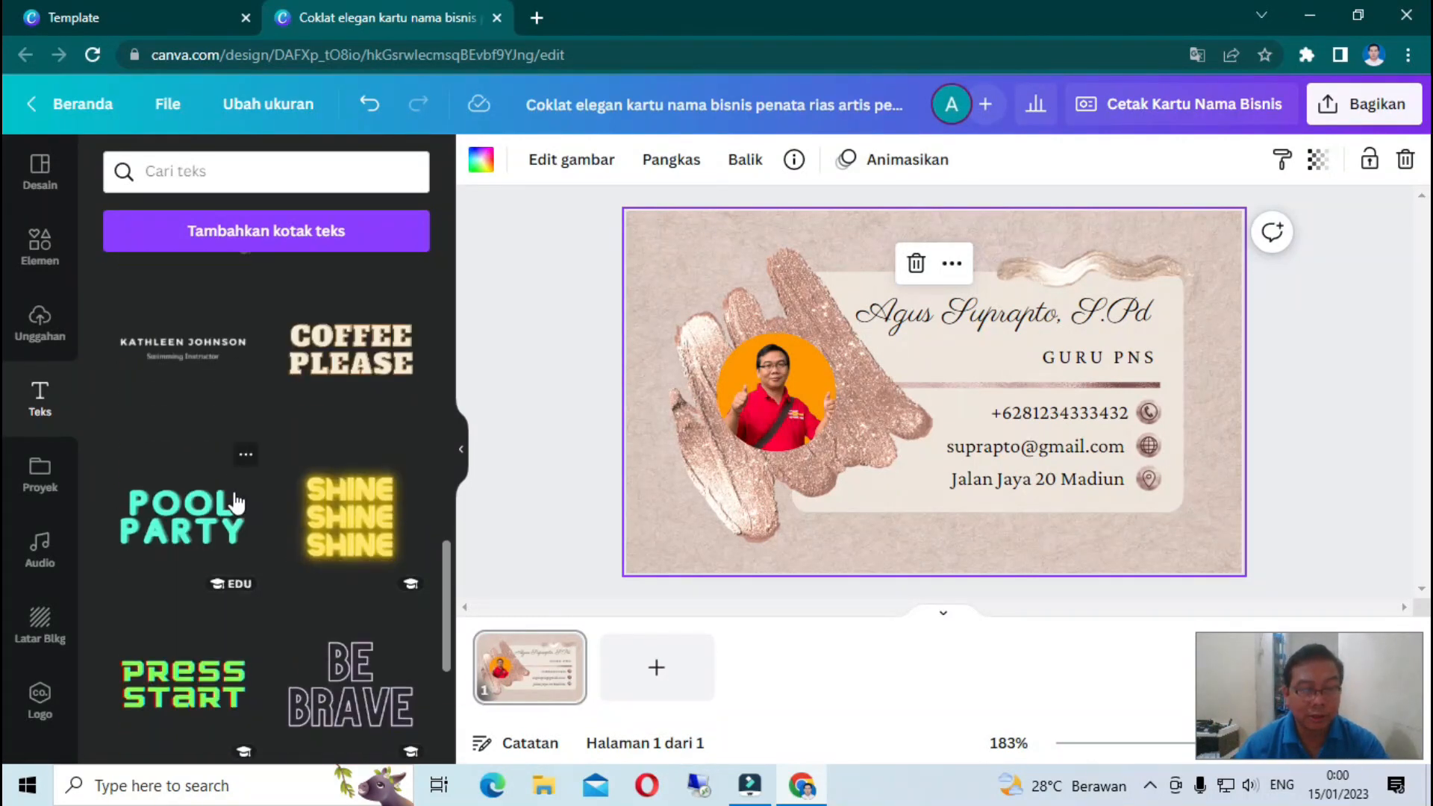
{"action": "scroll", "coordinate": [237, 504], "scroll_direction": "down", "scroll_amount": 3}
{"action": "scroll", "coordinate": [237, 505], "scroll_direction": "up", "scroll_amount": 14}
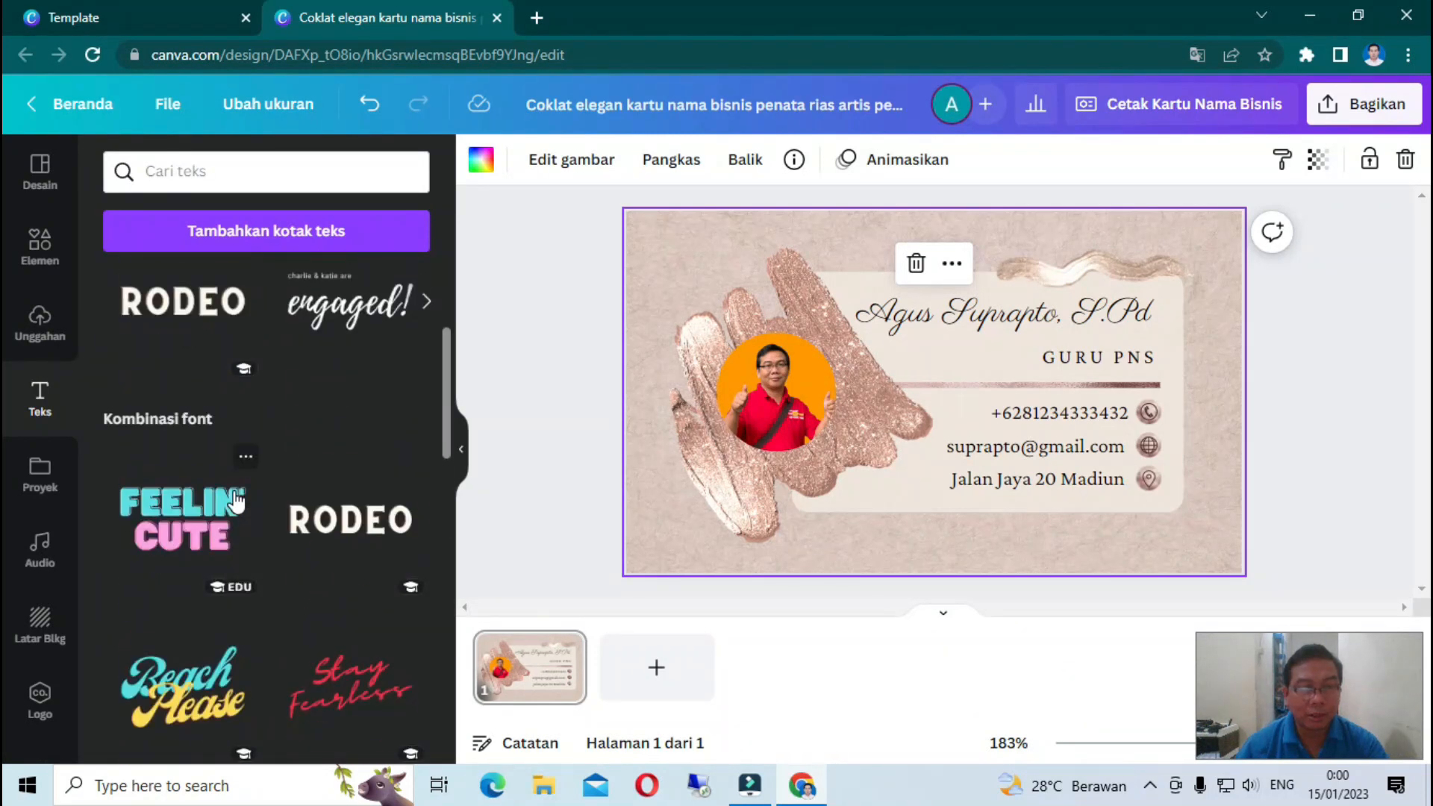
- Browse the Elemen library and open its Logo section
{"action": "left_click", "coordinate": [38, 247]}
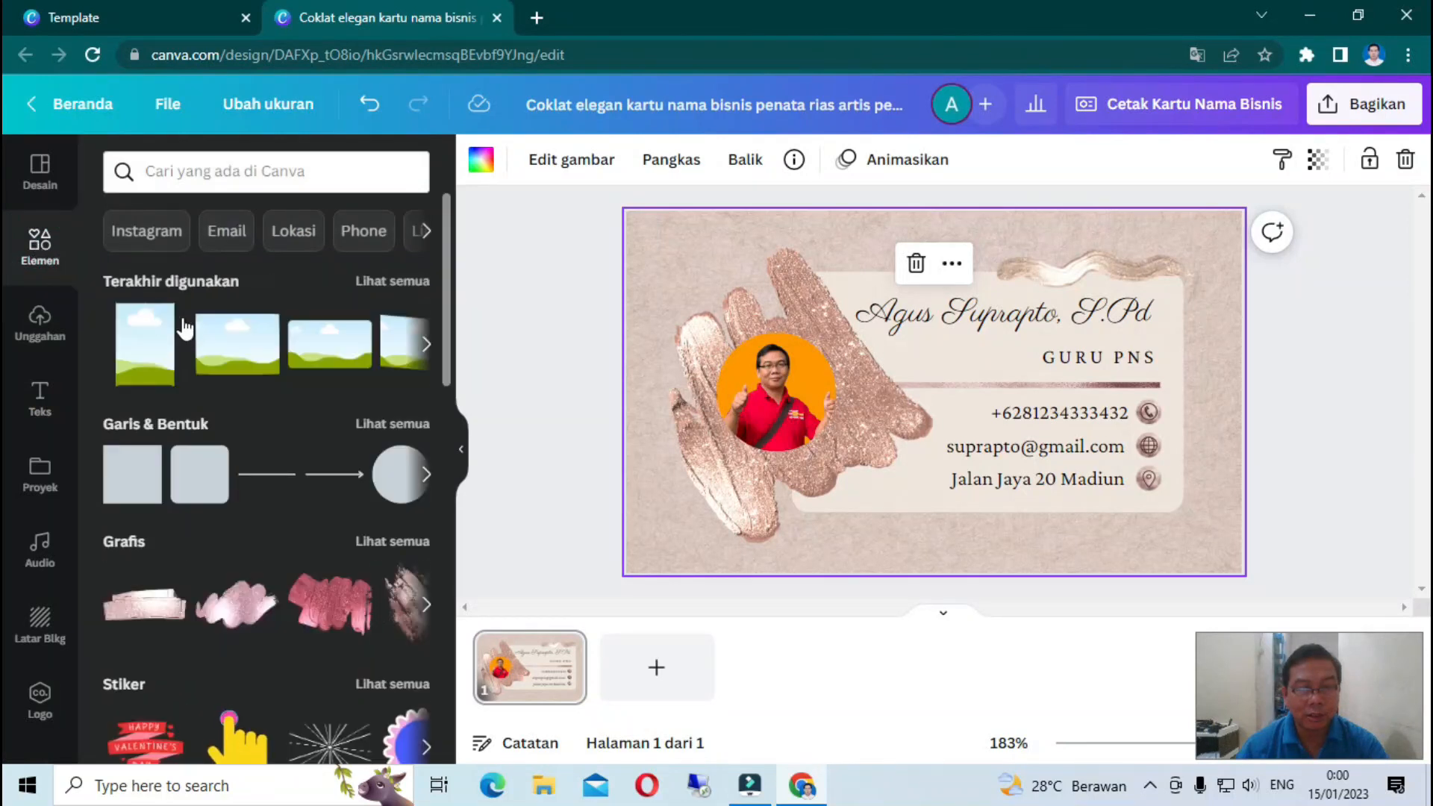
{"action": "scroll", "coordinate": [332, 396], "scroll_direction": "down", "scroll_amount": 3}
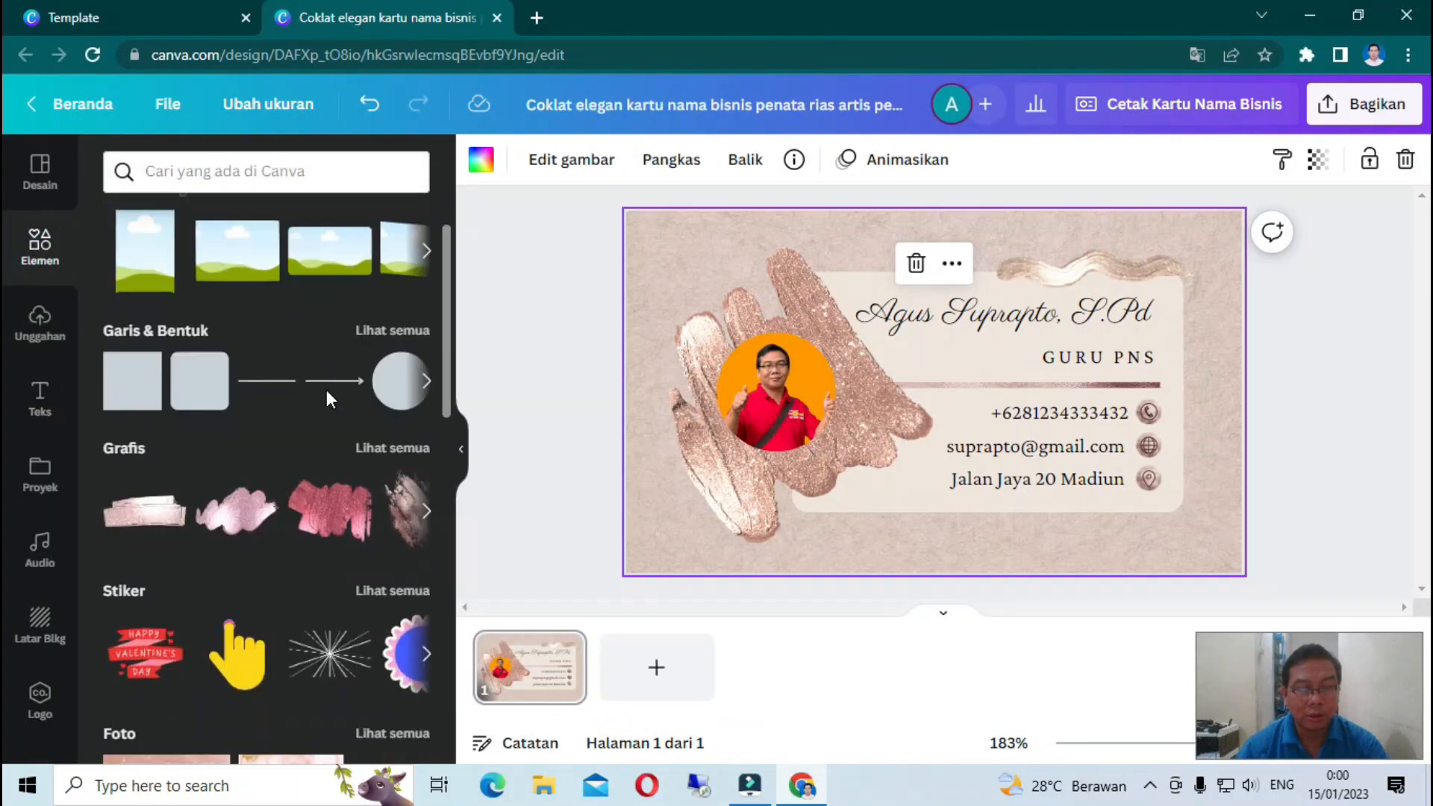
{"action": "scroll", "coordinate": [277, 366], "scroll_direction": "up", "scroll_amount": 3}
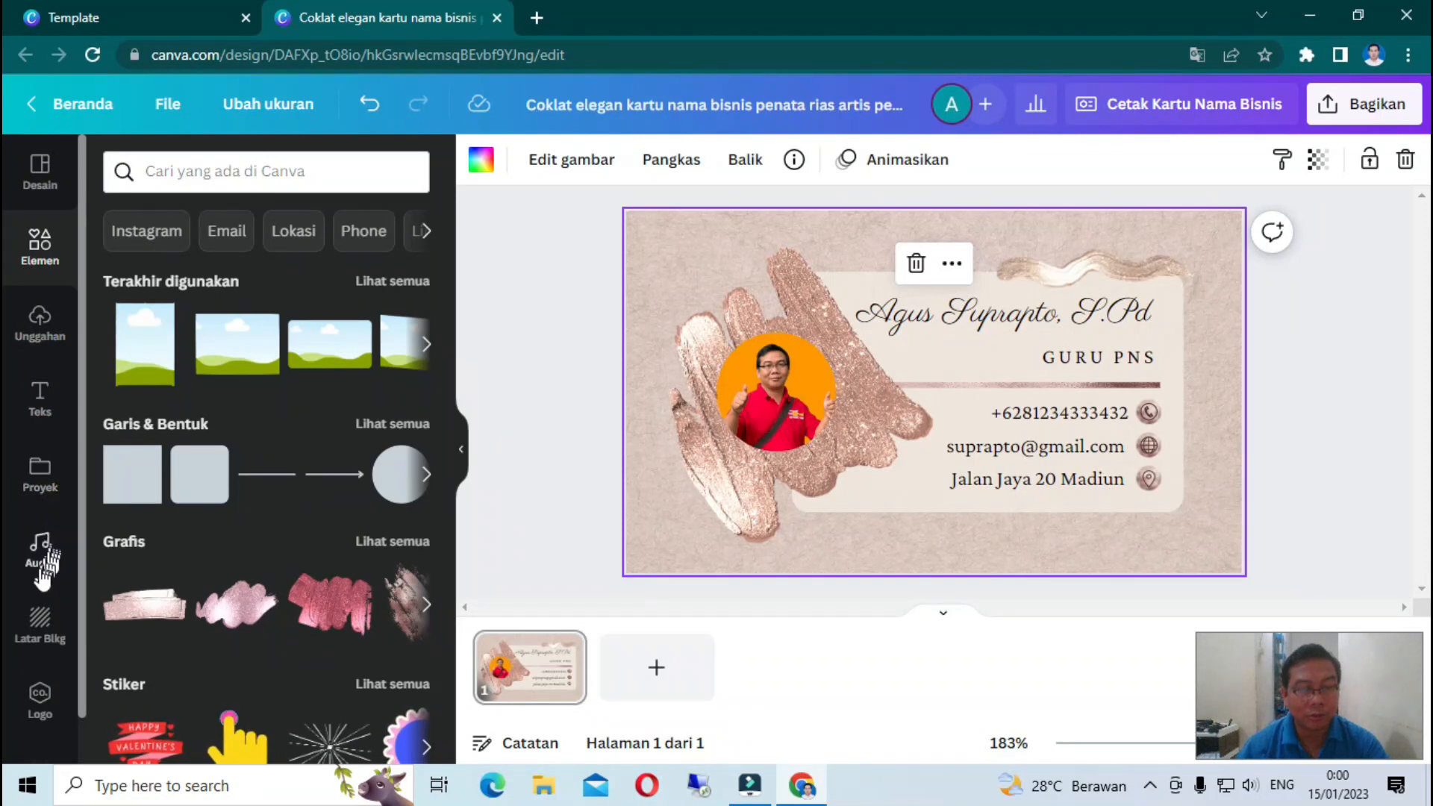
{"action": "scroll", "coordinate": [41, 676], "scroll_direction": "down", "scroll_amount": 1}
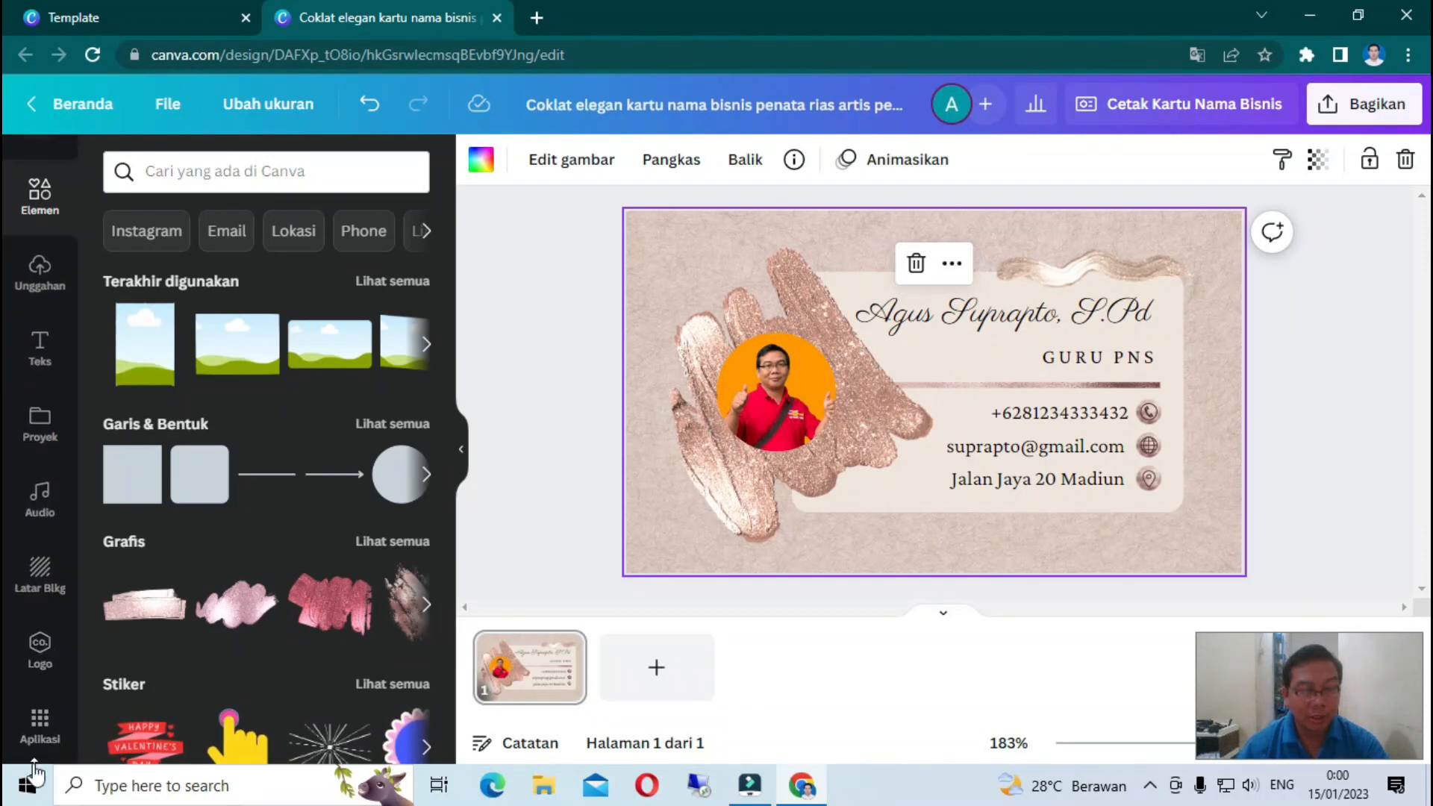
{"action": "left_click", "coordinate": [38, 651]}
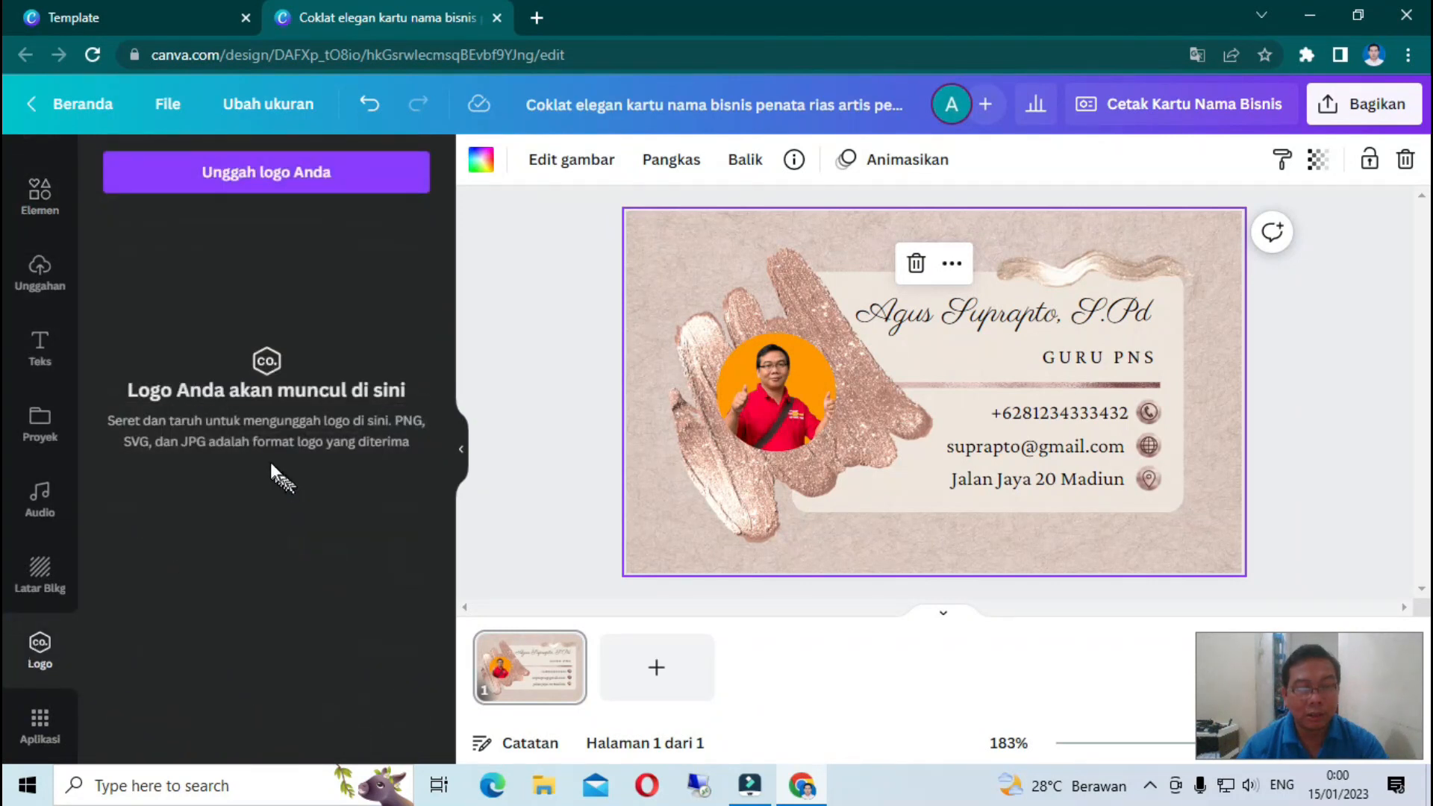
- Add the round red-and-black logo from the uploaded images to the card
{"action": "left_click", "coordinate": [284, 179]}
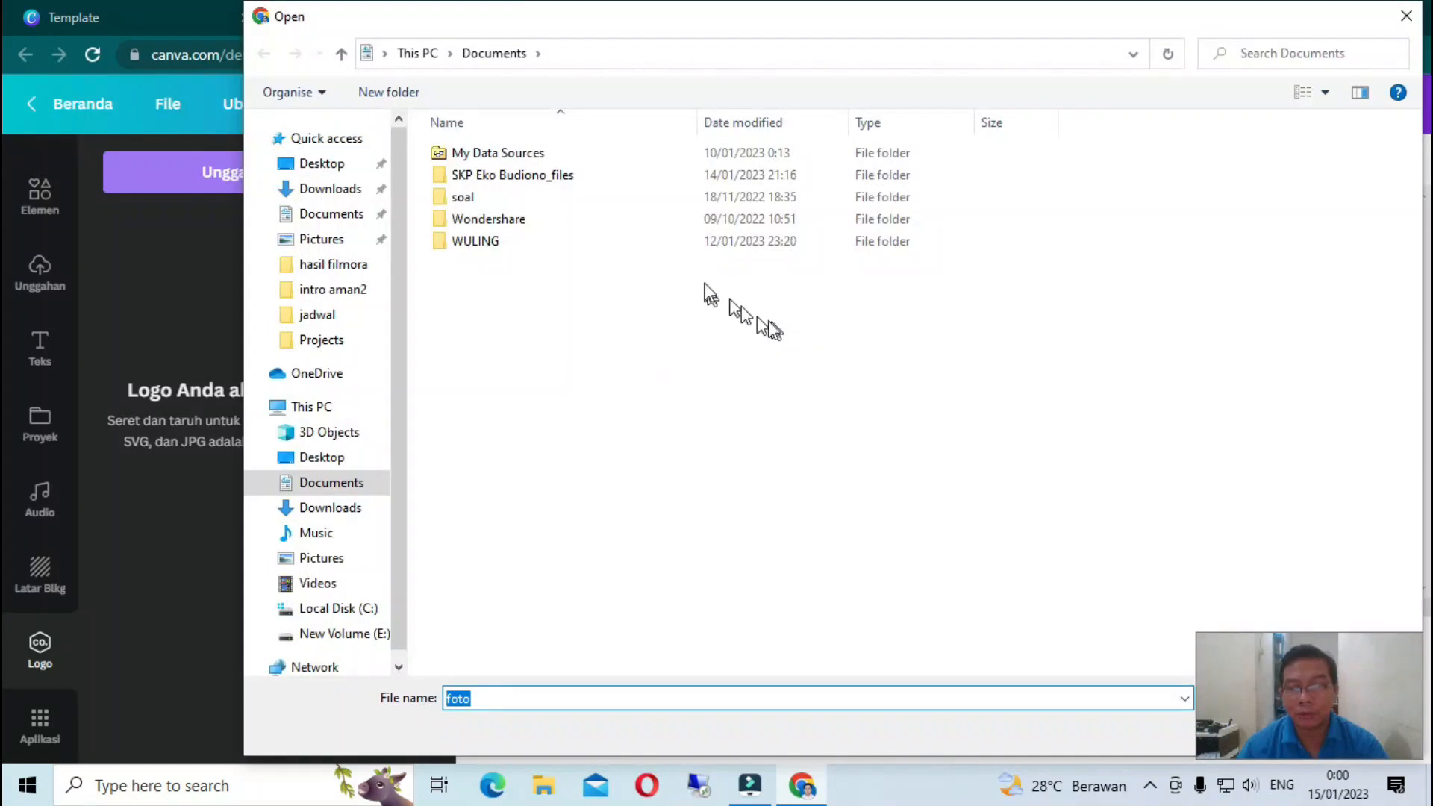
{"action": "left_click", "coordinate": [1408, 15]}
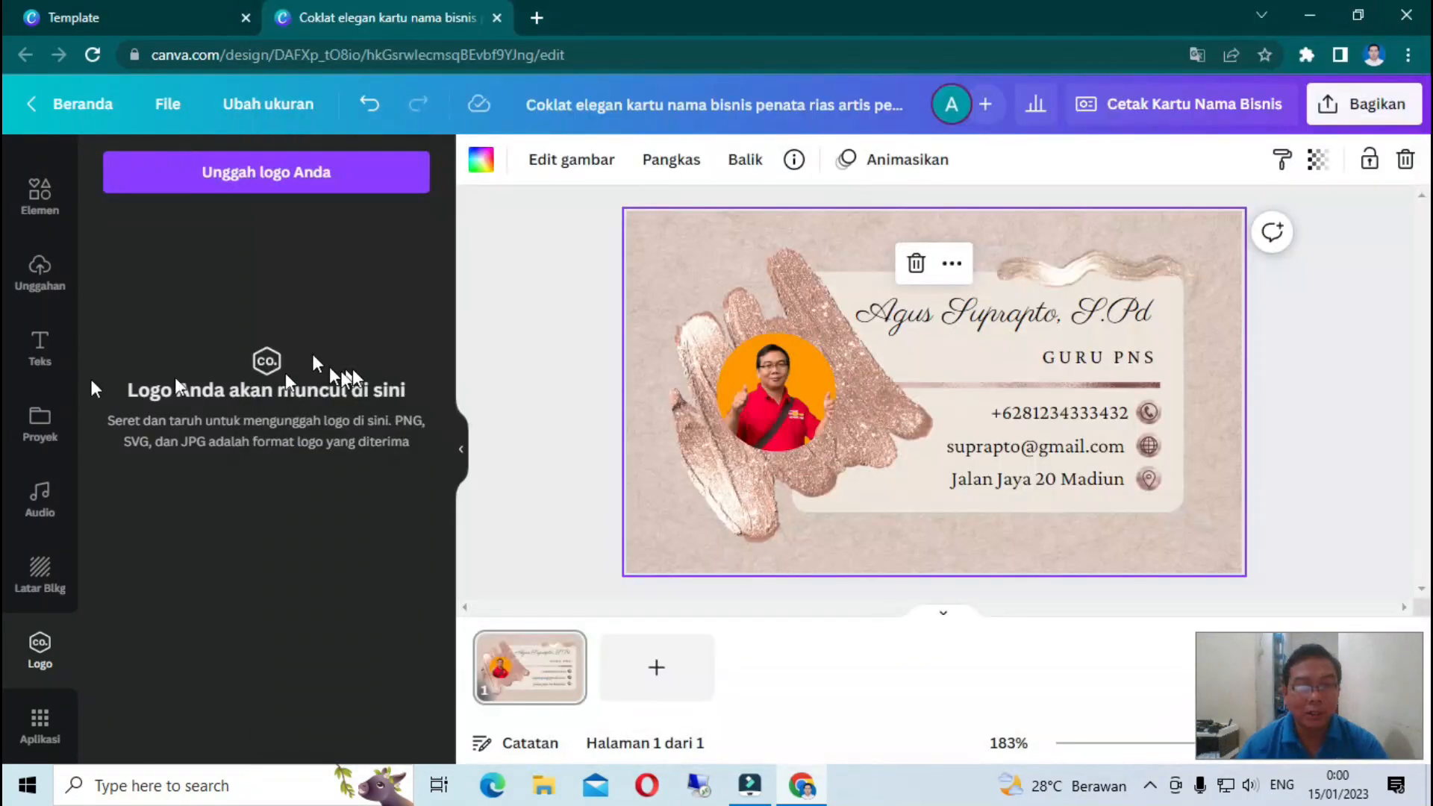
{"action": "left_click", "coordinate": [40, 273]}
{"action": "scroll", "coordinate": [320, 427], "scroll_direction": "down", "scroll_amount": 3}
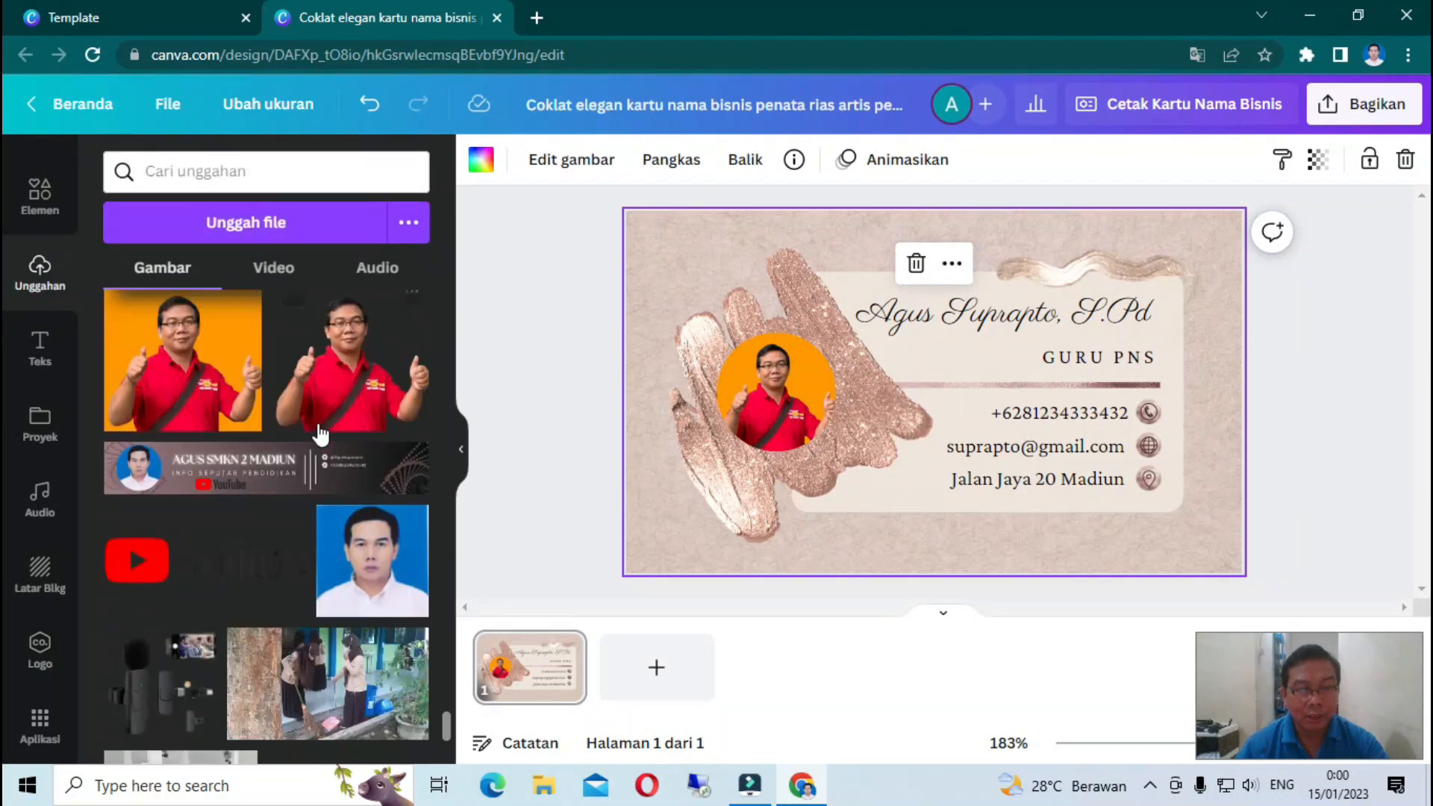
{"action": "scroll", "coordinate": [319, 427], "scroll_direction": "up", "scroll_amount": 3}
{"action": "scroll", "coordinate": [320, 433], "scroll_direction": "down", "scroll_amount": 10}
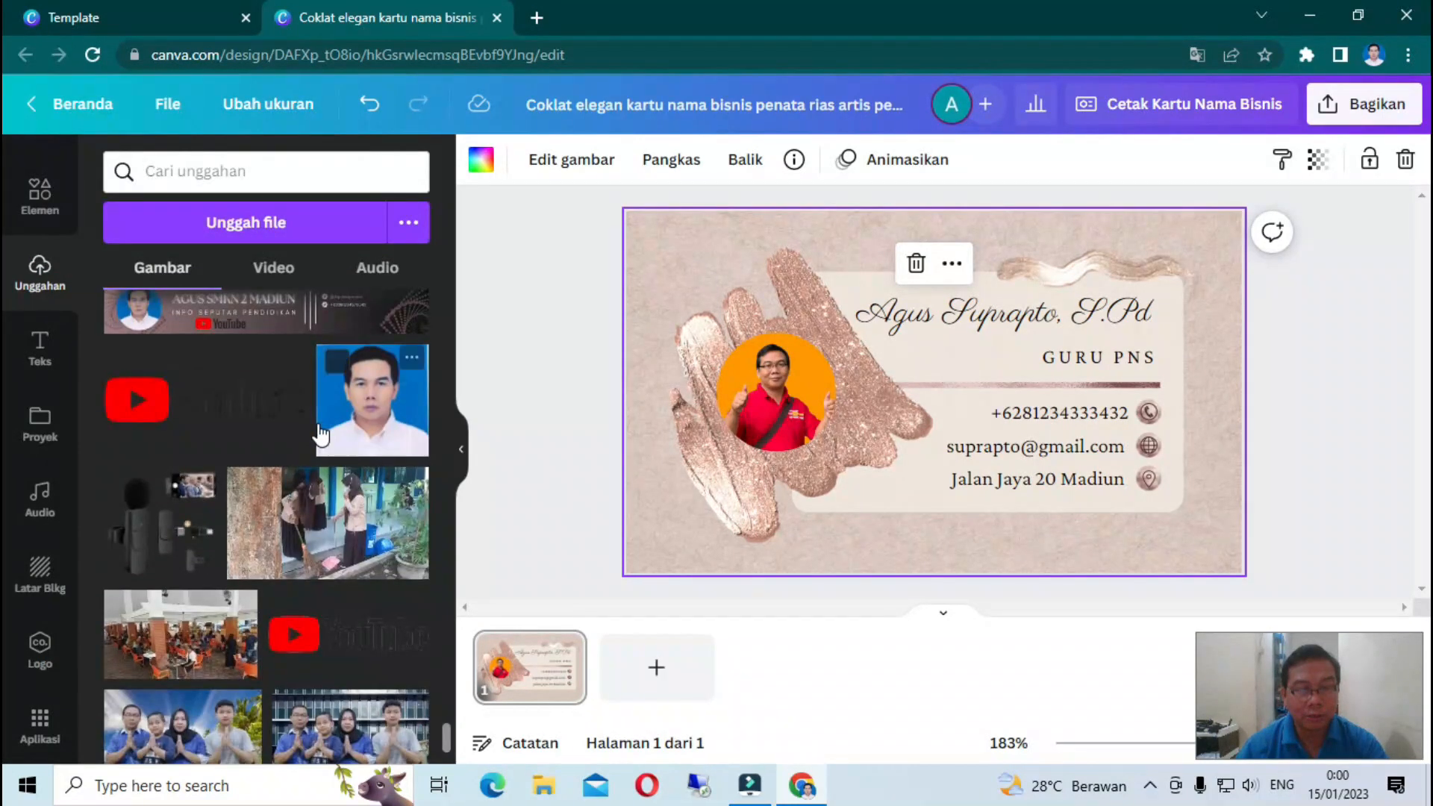
{"action": "scroll", "coordinate": [320, 433], "scroll_direction": "down", "scroll_amount": 3}
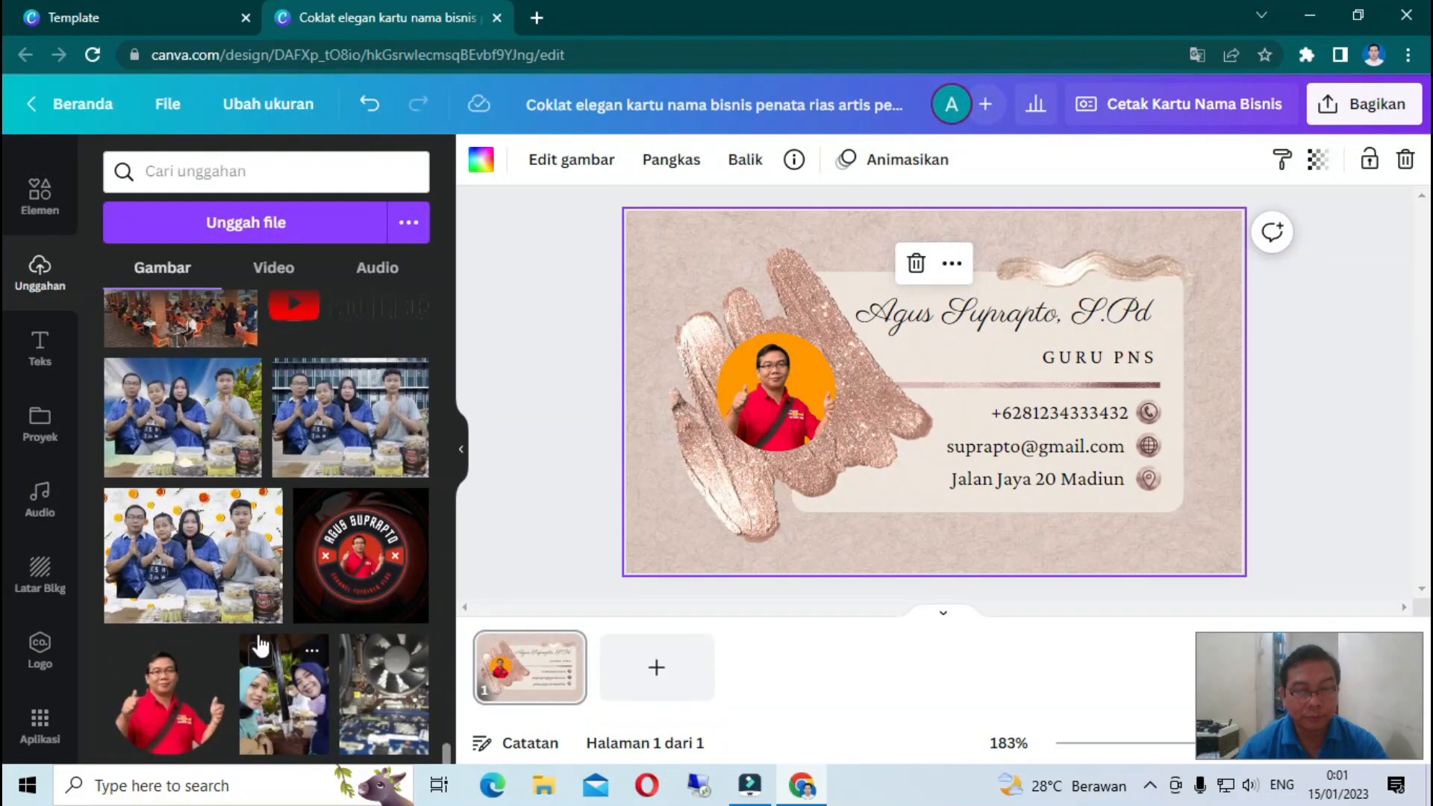
{"action": "left_click", "coordinate": [363, 571]}
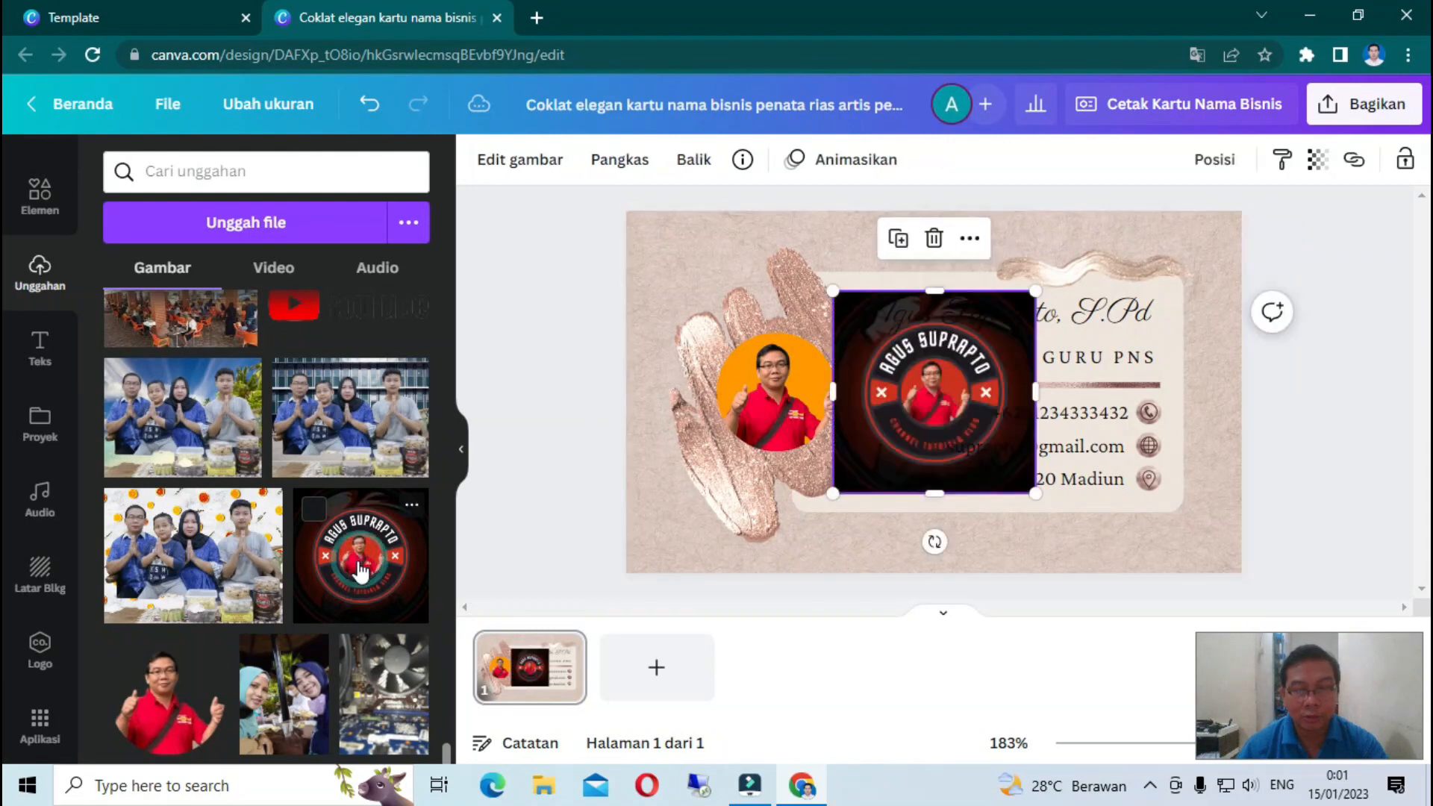
- Shrink the round logo and move it to the card's top-left corner, clear of the contact details
{"action": "left_click_drag", "start_coordinate": [1035, 493], "coordinate": [900, 356]}
{"action": "left_click", "coordinate": [870, 335]}
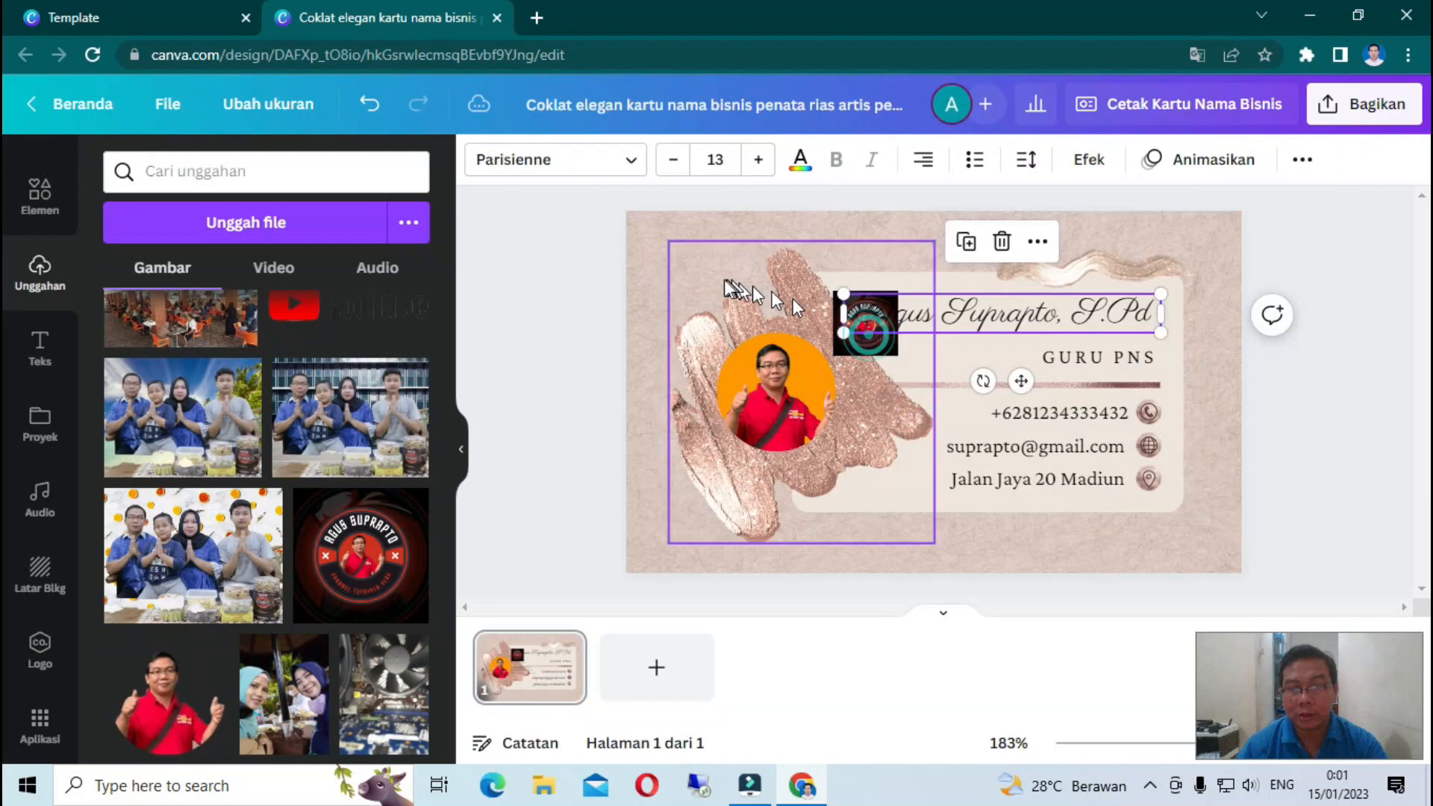
{"action": "left_click", "coordinate": [869, 344]}
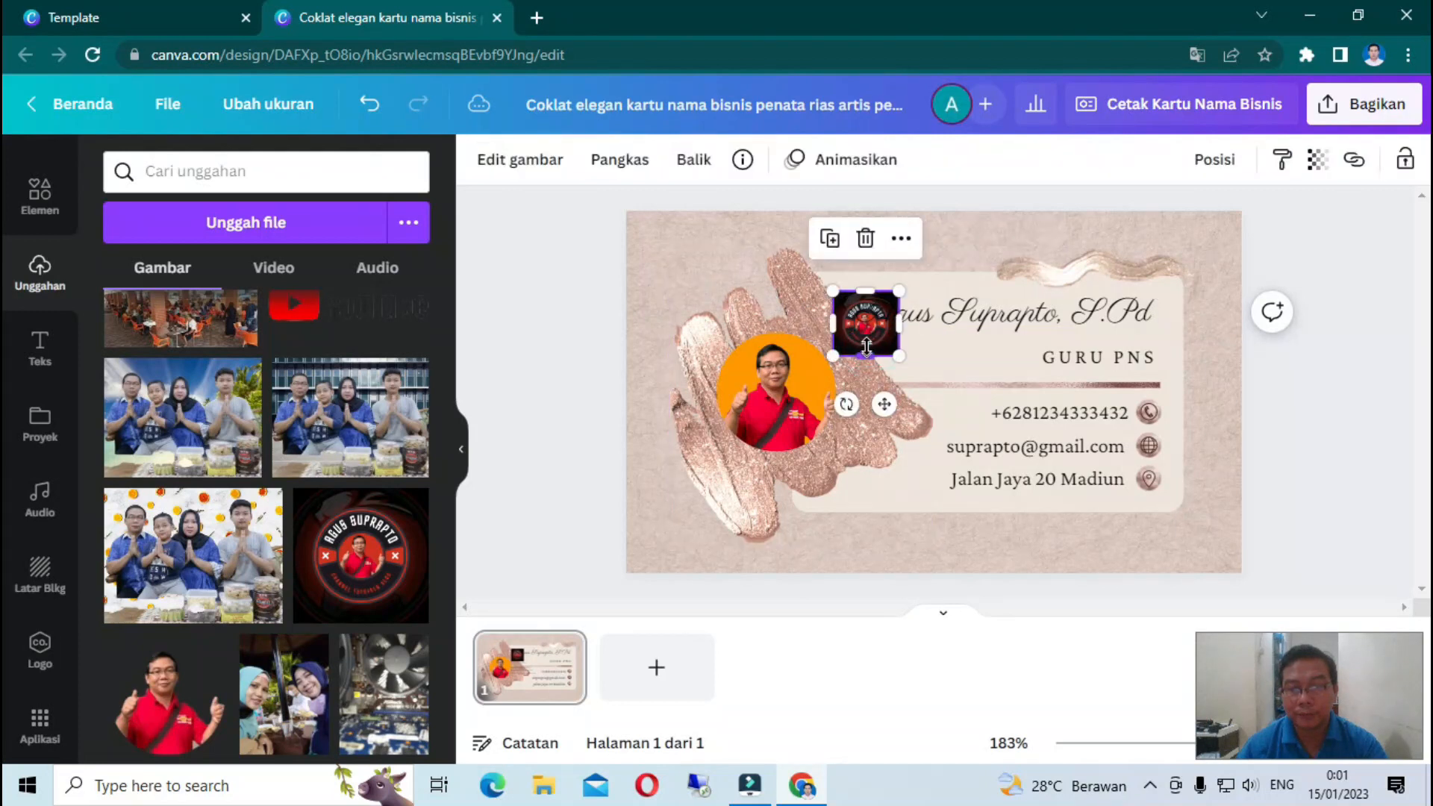
{"action": "left_click_drag", "start_coordinate": [864, 352], "coordinate": [681, 283]}
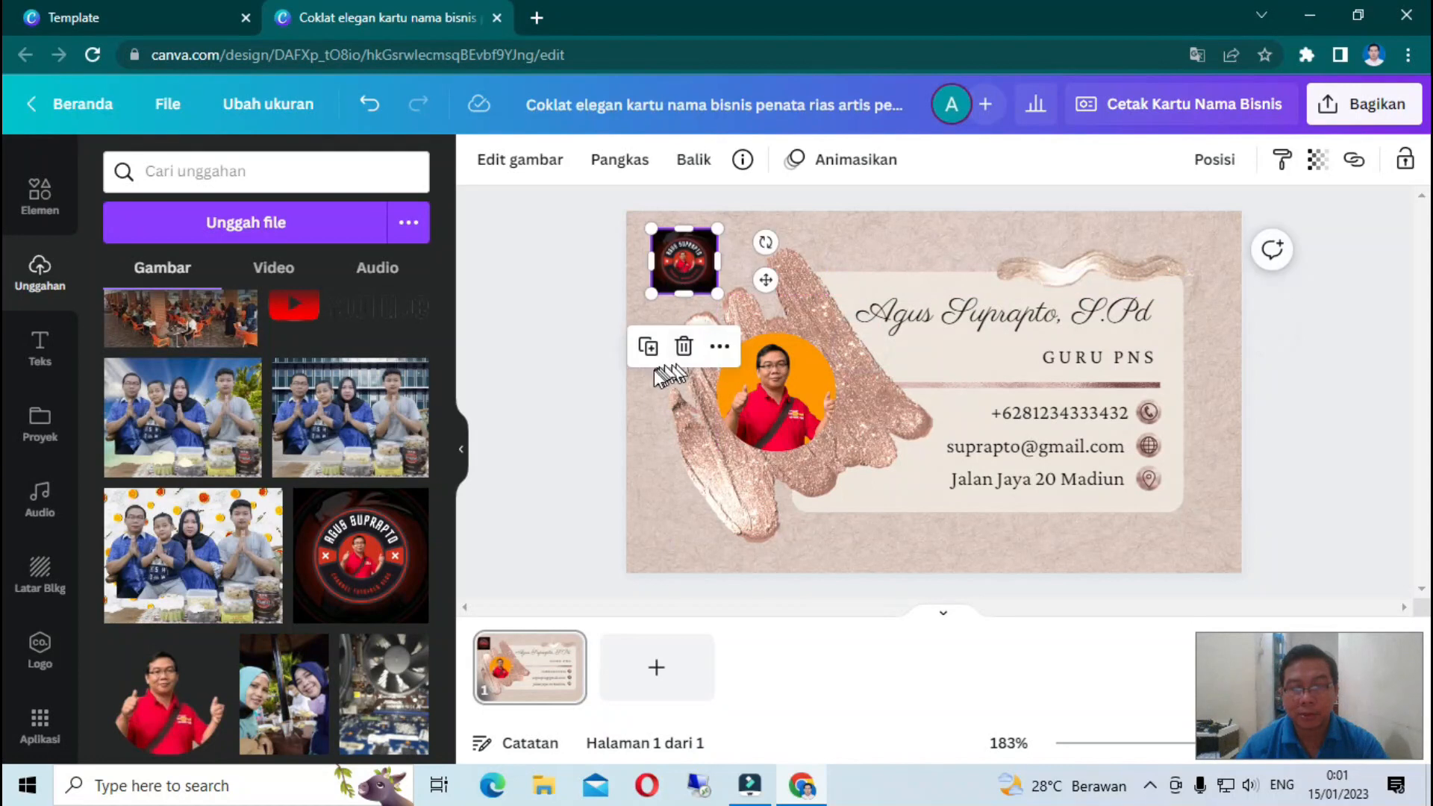
{"action": "left_click", "coordinate": [660, 459]}
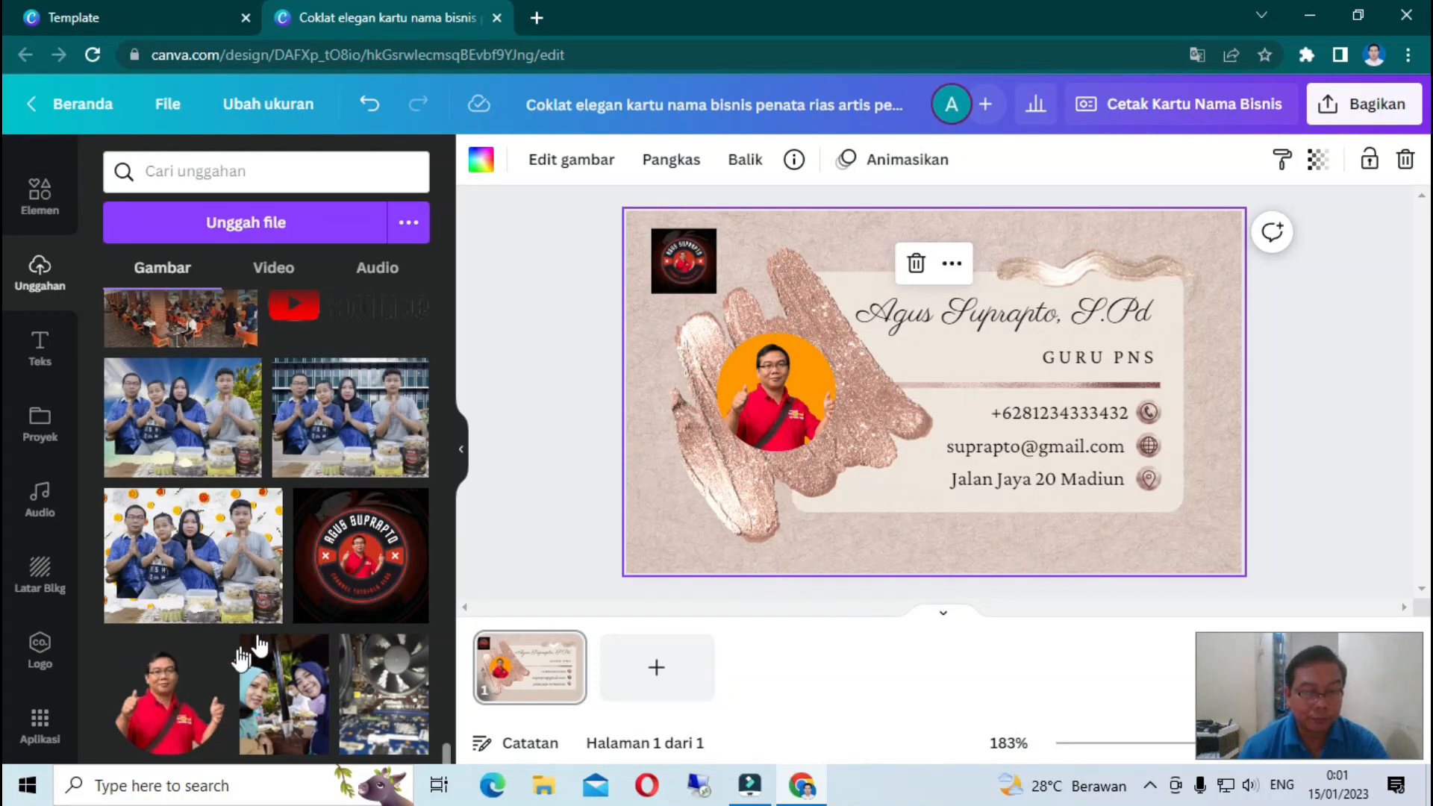
{"action": "scroll", "coordinate": [301, 615], "scroll_direction": "down", "scroll_amount": 15}
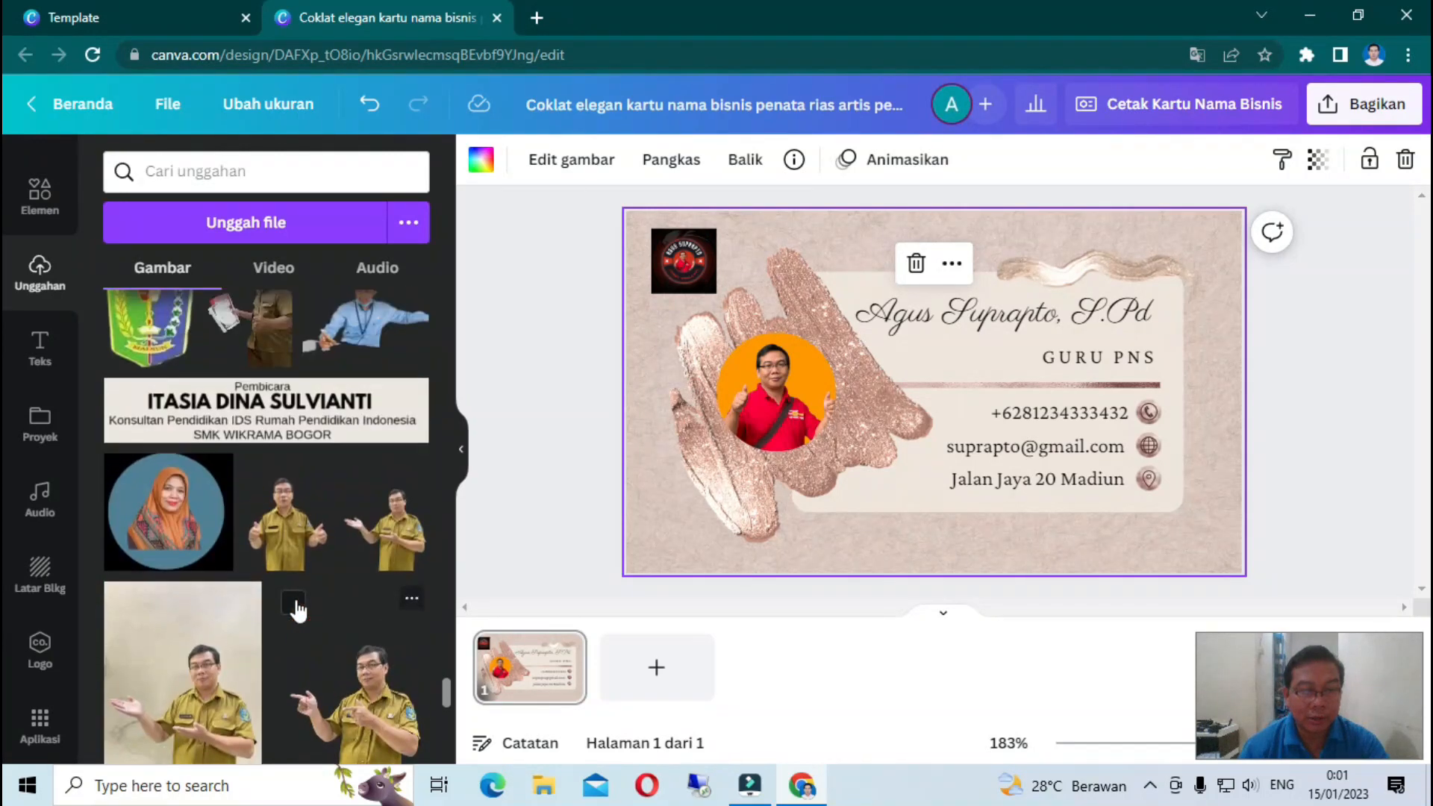
{"action": "scroll", "coordinate": [299, 609], "scroll_direction": "up", "scroll_amount": 8}
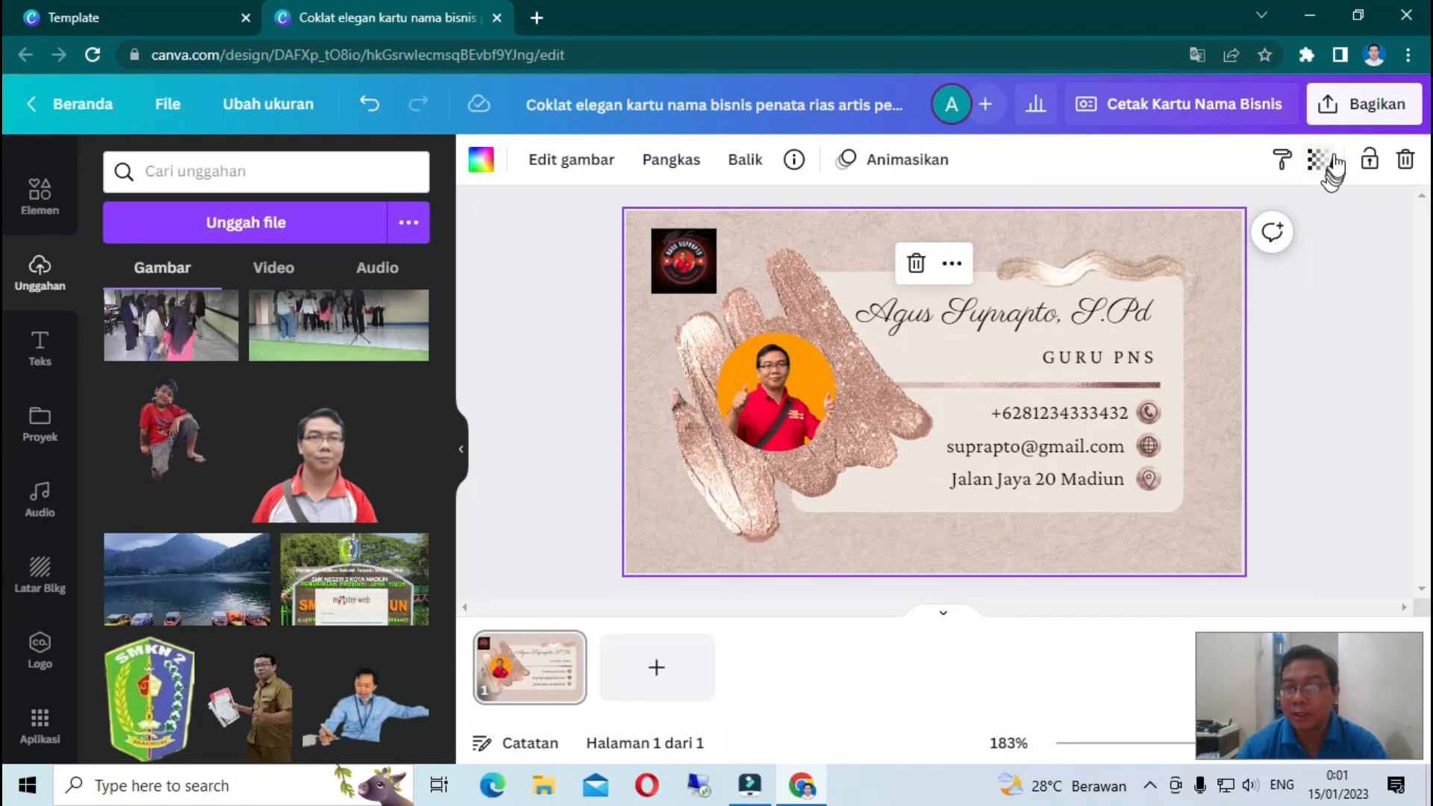
- Download the card as a PNG via Bagikan > Unduh and show the file in its folder
{"action": "left_click", "coordinate": [1327, 112]}
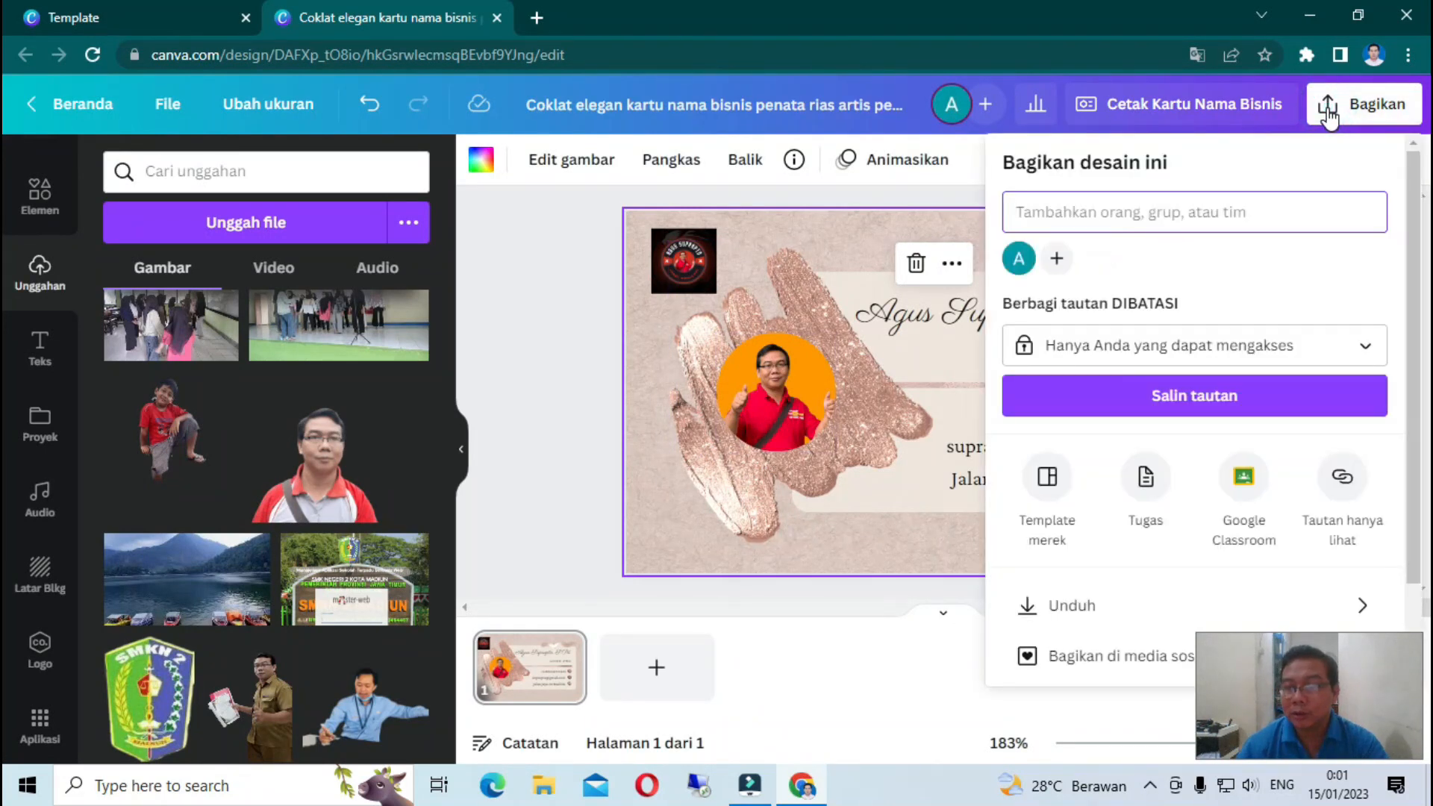
{"action": "left_click", "coordinate": [1086, 606]}
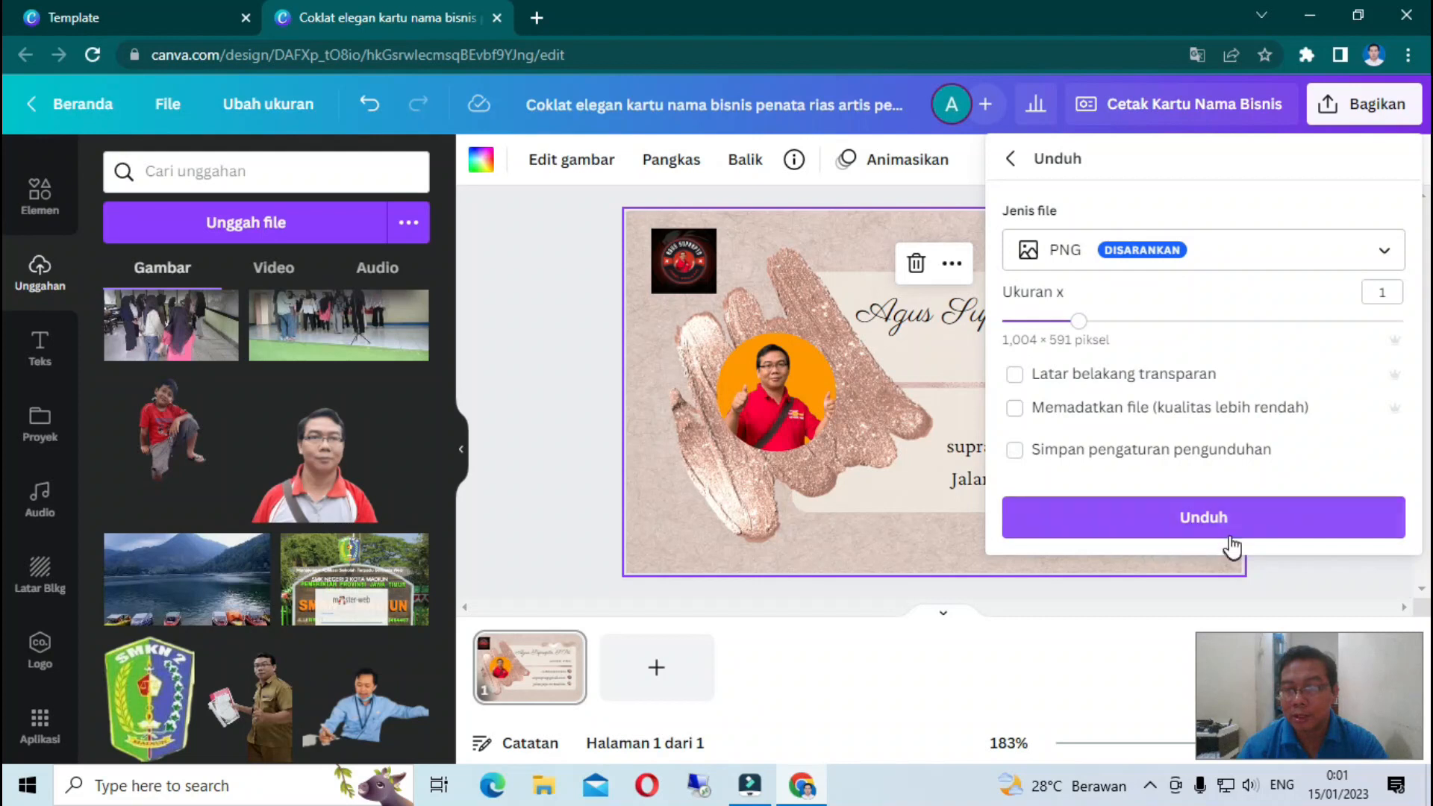
{"action": "left_click", "coordinate": [1209, 523]}
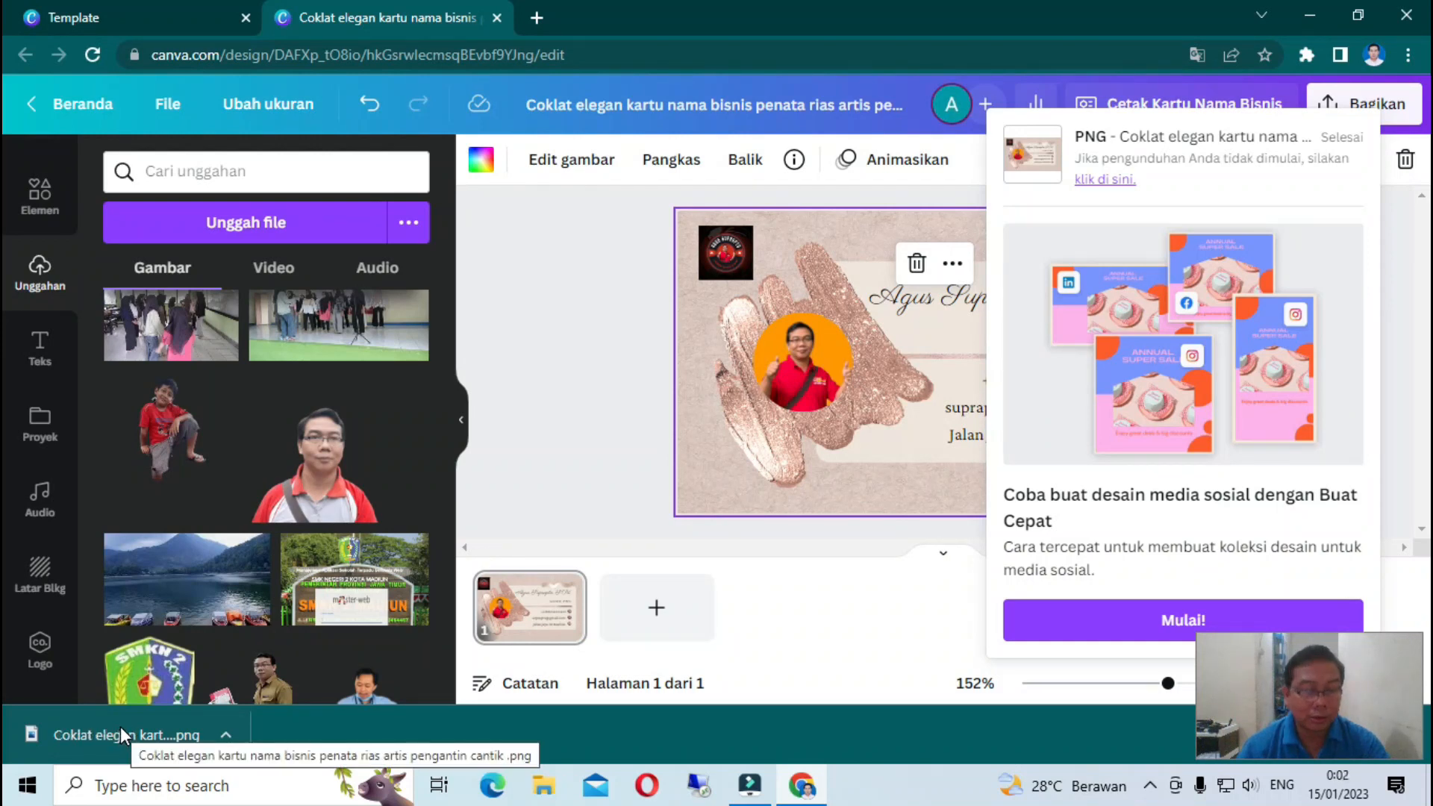
{"action": "left_click", "coordinate": [226, 737]}
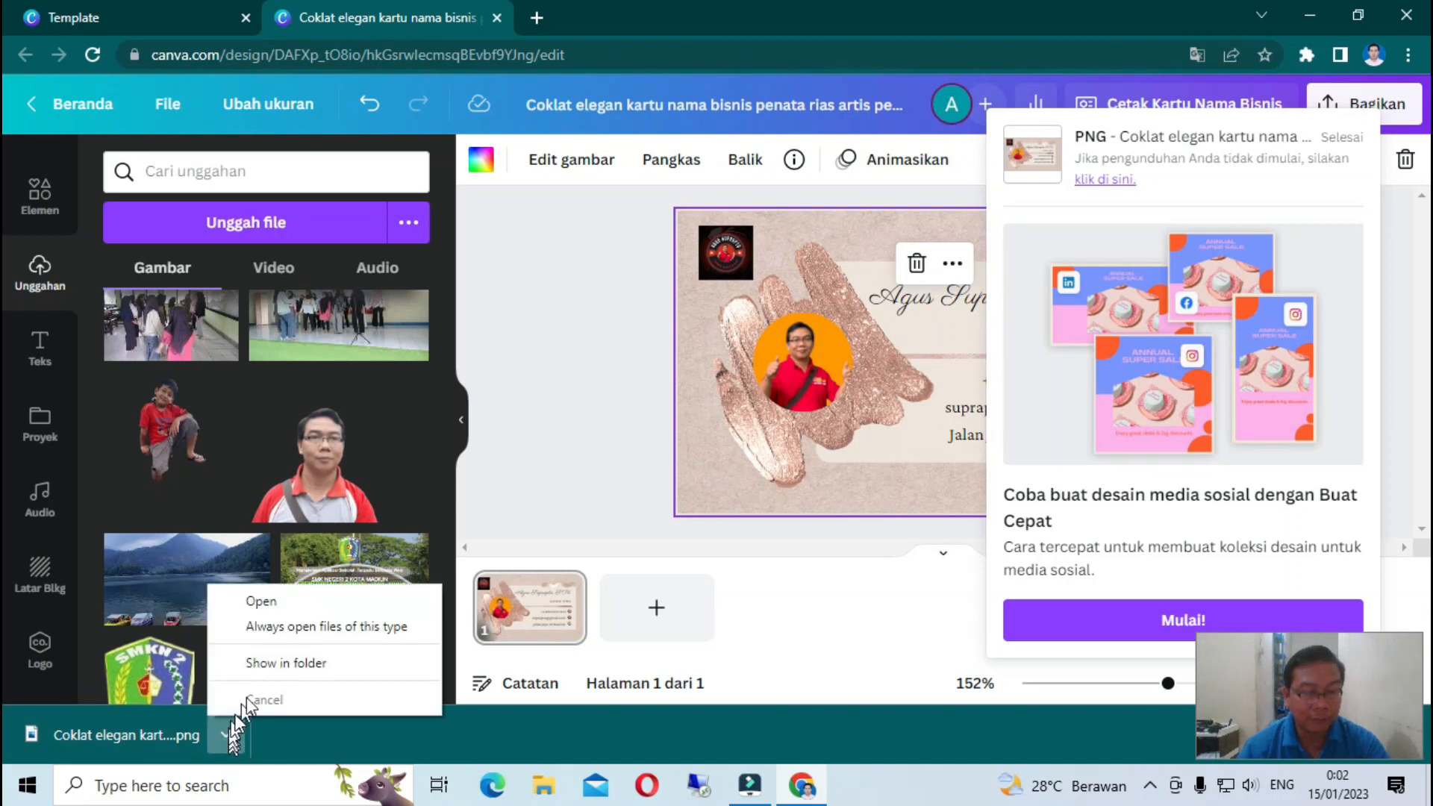
{"action": "left_click", "coordinate": [269, 663]}
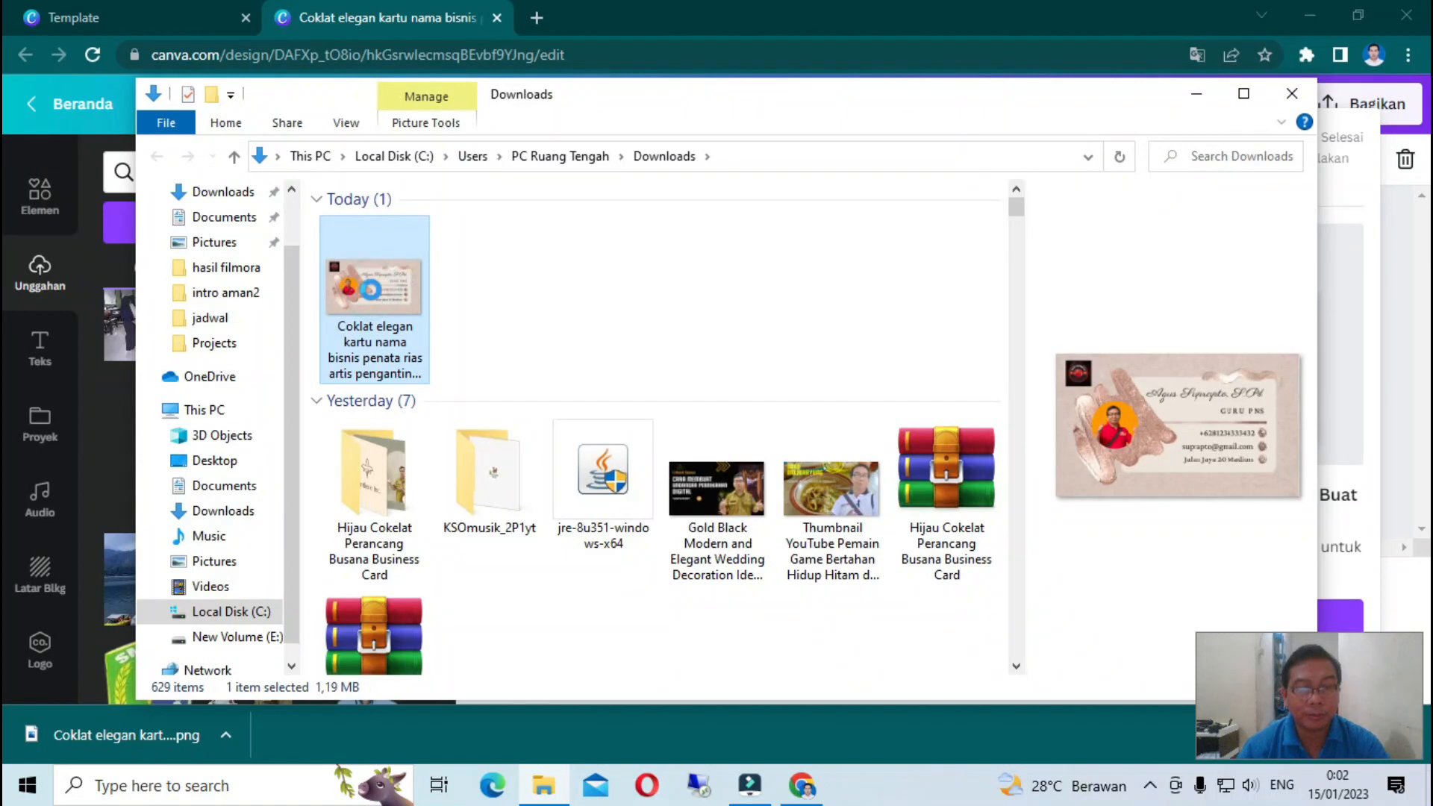
- Open the downloaded card PNG from Downloads in Paint using Open with
{"action": "right_click", "coordinate": [372, 296]}
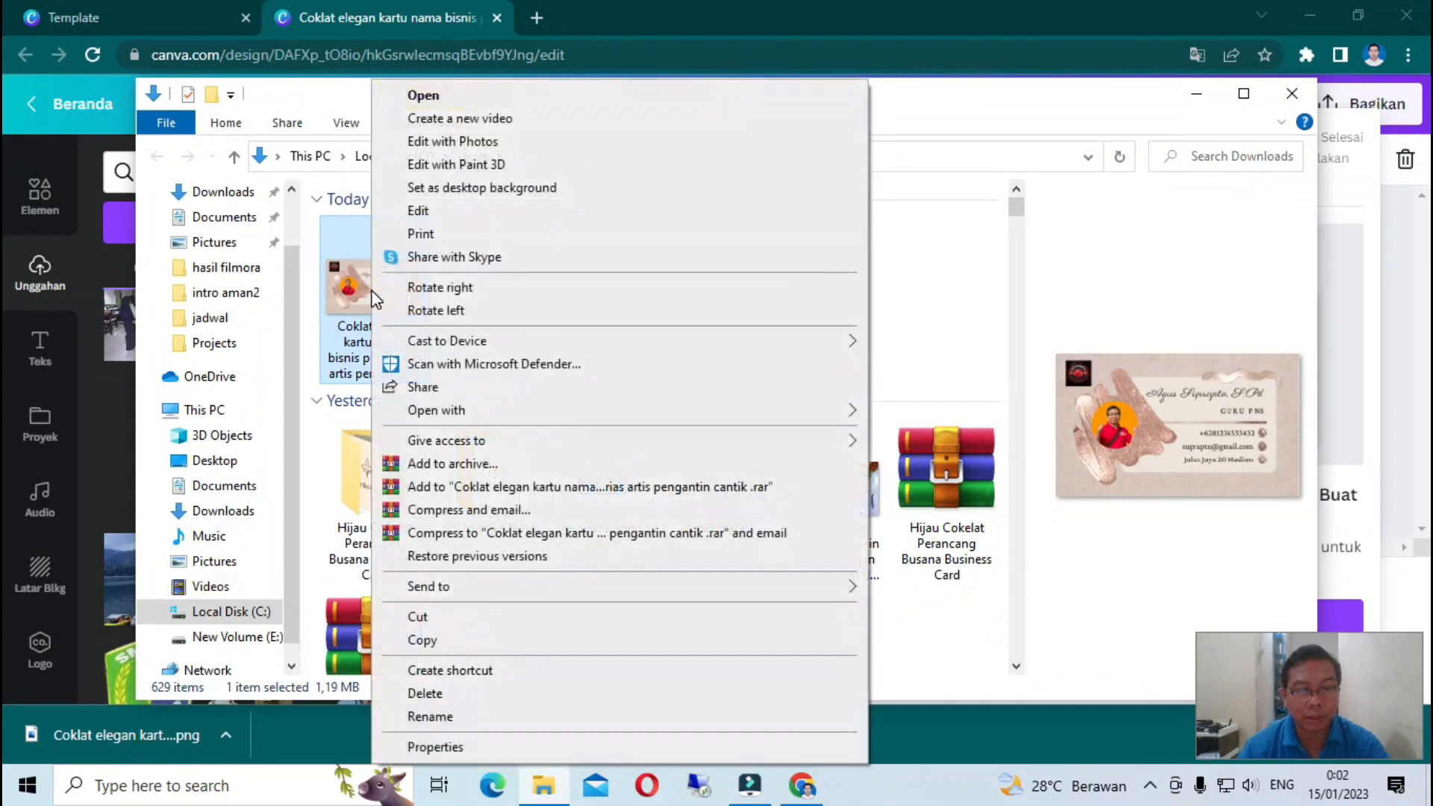
{"action": "left_click", "coordinate": [484, 407]}
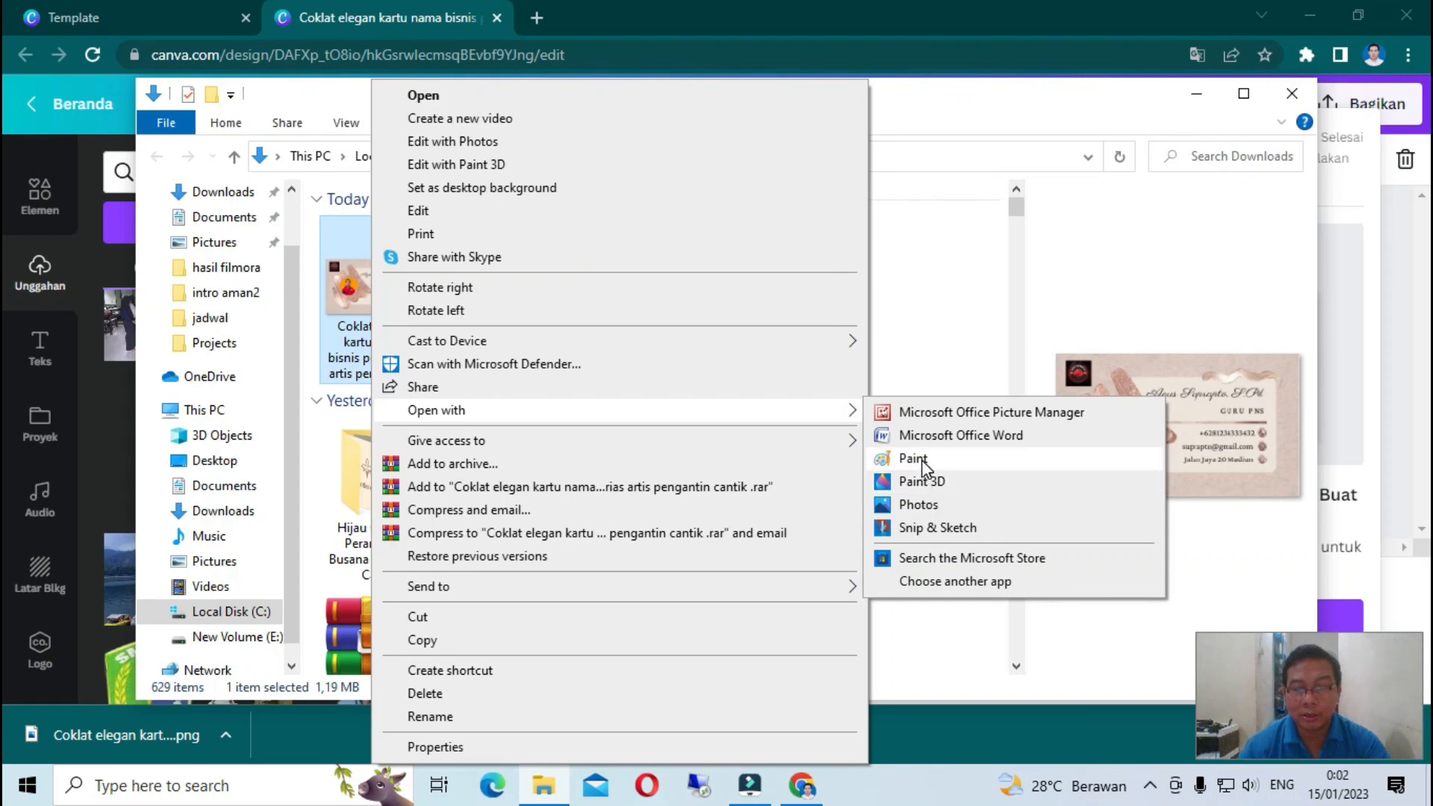
{"action": "left_click", "coordinate": [912, 458]}
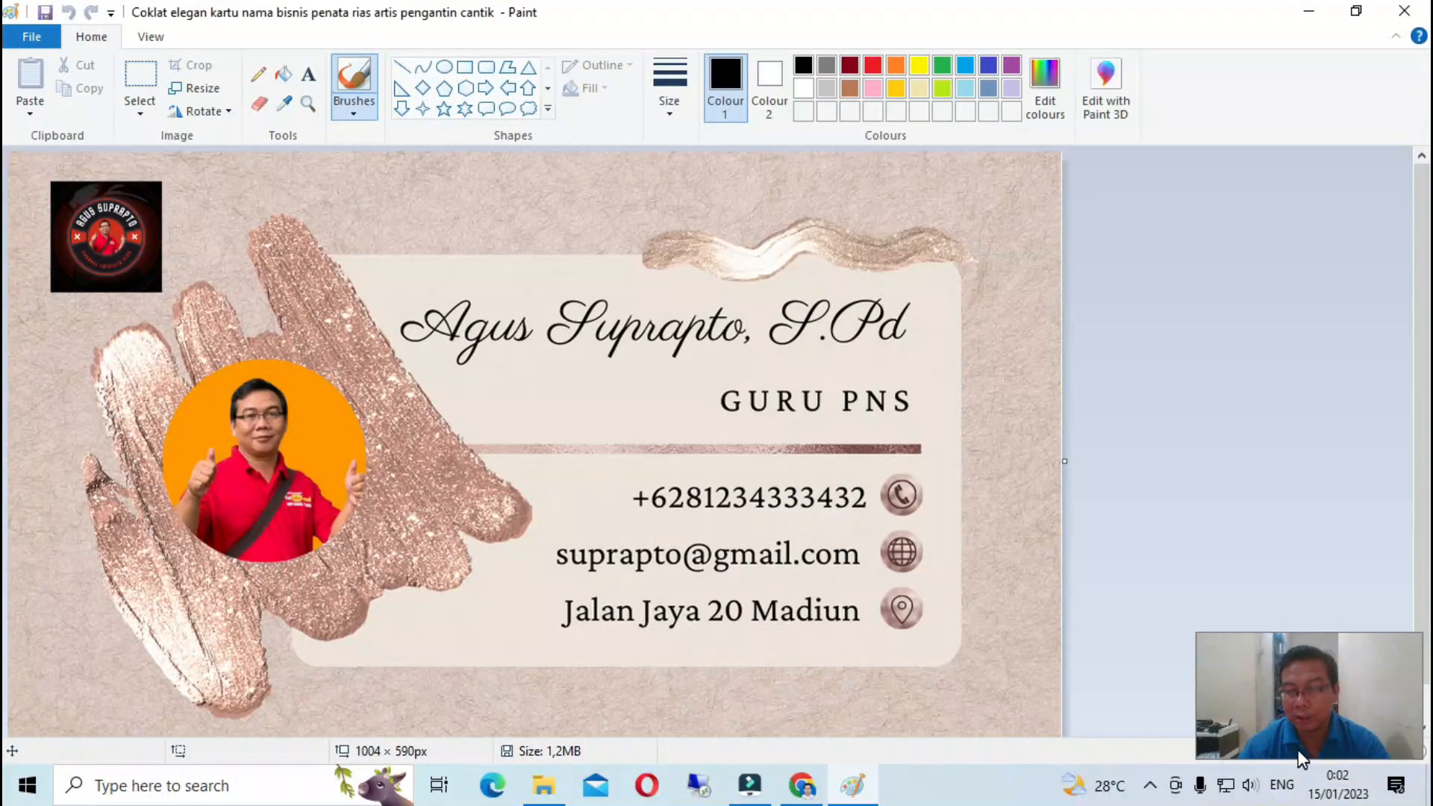
{"action": "left_click_drag", "start_coordinate": [1292, 687], "coordinate": [1285, 642]}
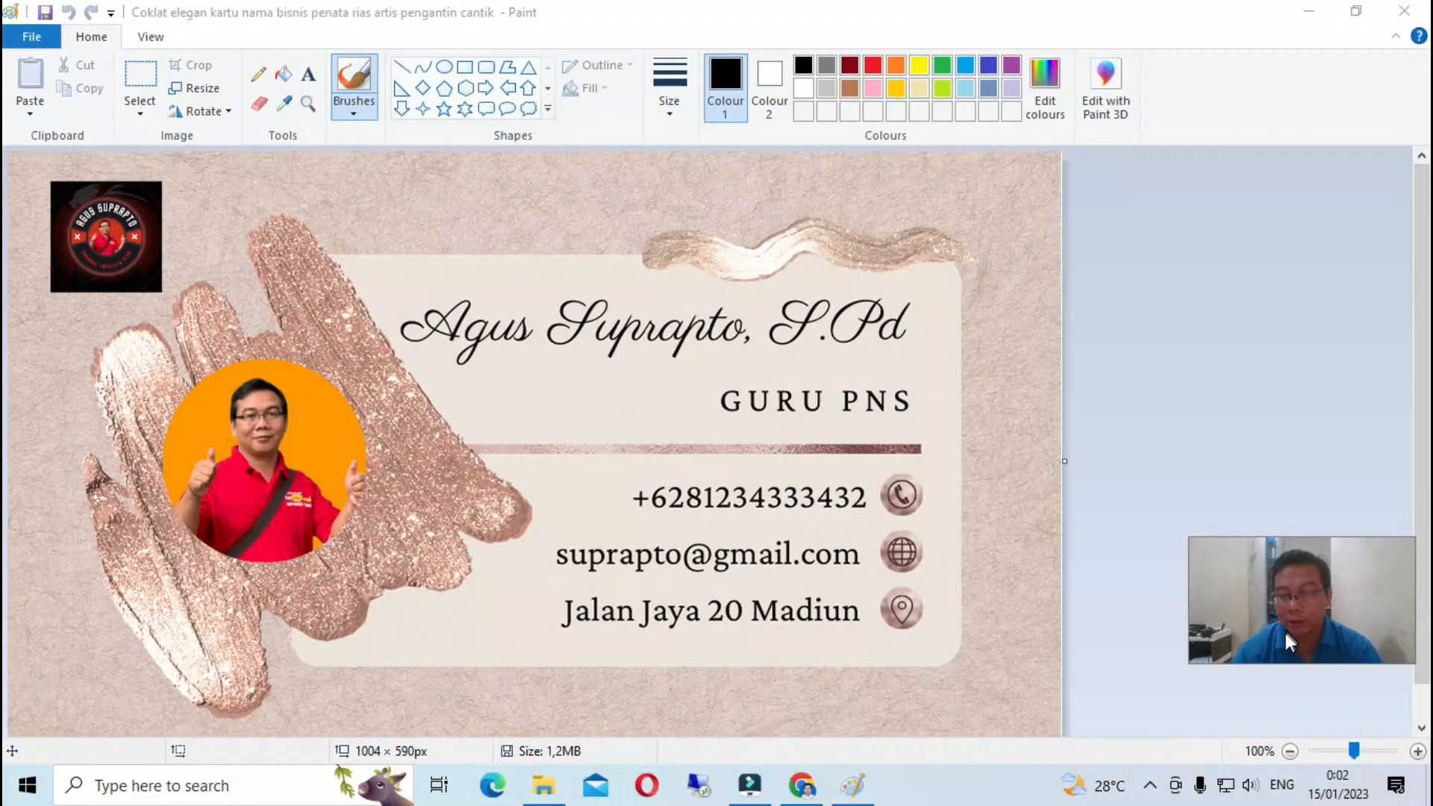
{"action": "left_click", "coordinate": [1289, 751]}
{"action": "left_click", "coordinate": [1289, 750]}
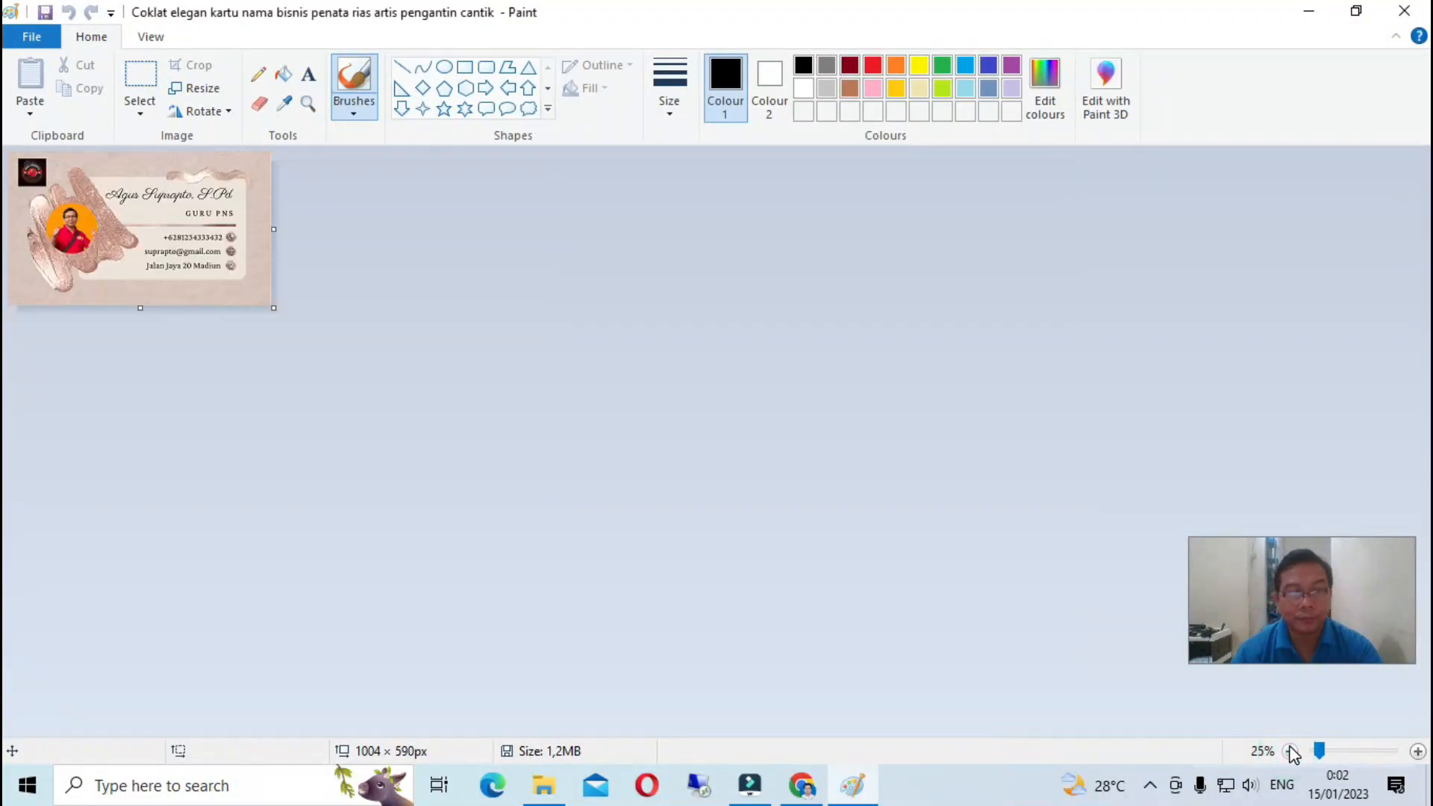
{"action": "left_click", "coordinate": [1418, 751]}
{"action": "left_click", "coordinate": [1417, 751]}
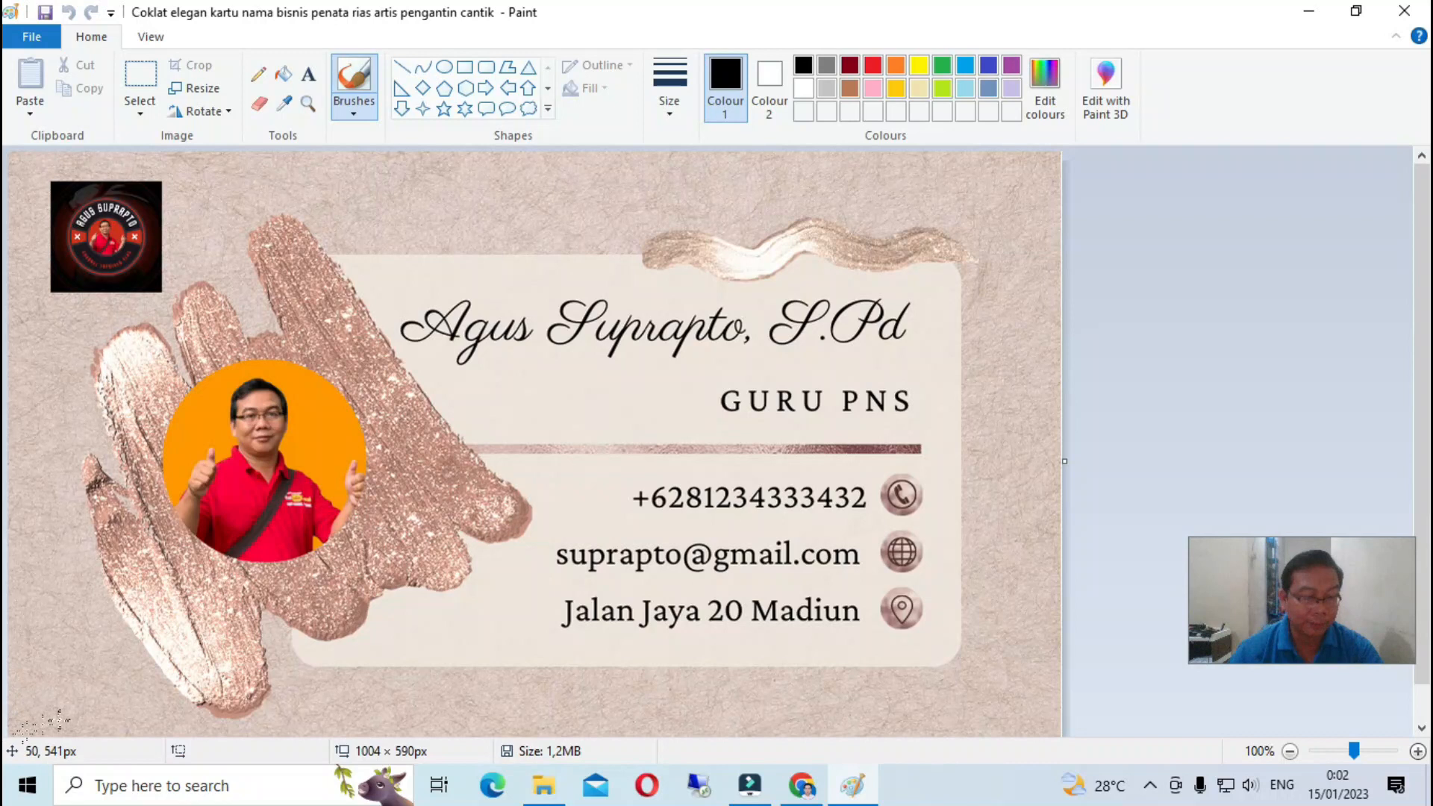
- Launch Microsoft Word by searching 'word' from the Start menu
{"action": "left_click", "coordinate": [101, 782]}
{"action": "type", "text": "wo"}
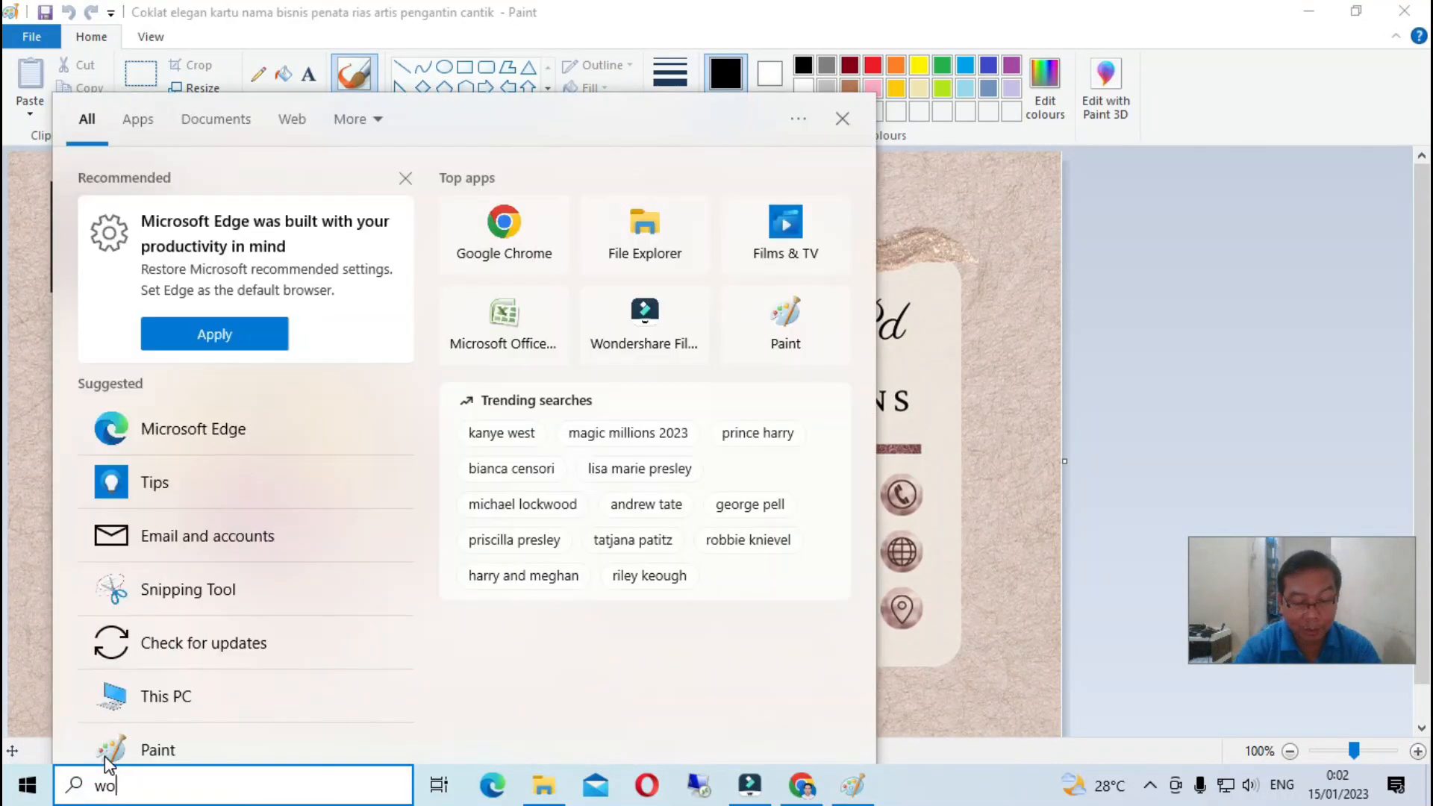
{"action": "type", "text": "rd"}
{"action": "key", "text": "Return"}
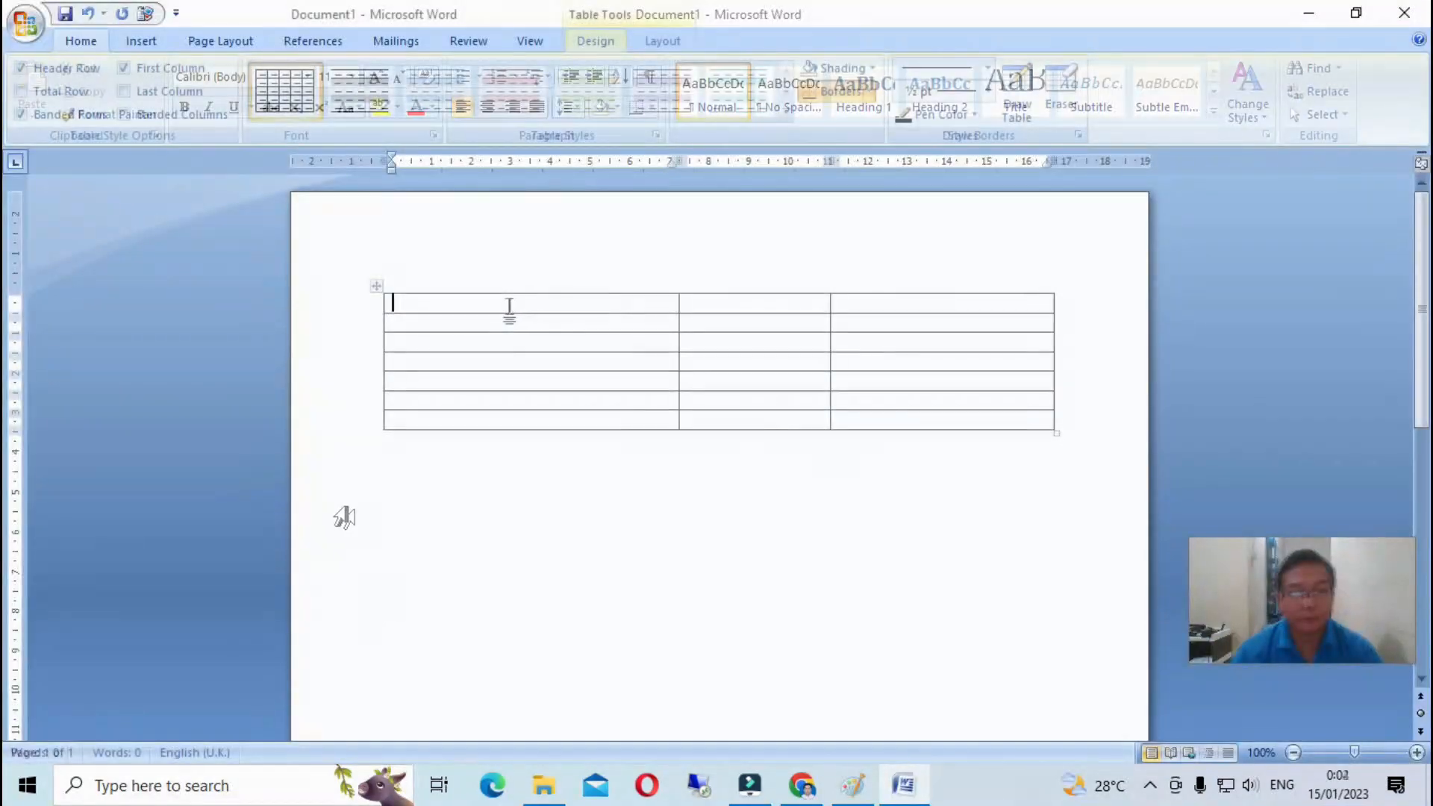
- Insert the business card PNG into the table's first cell and narrow the middle column
{"action": "left_click", "coordinate": [143, 42]}
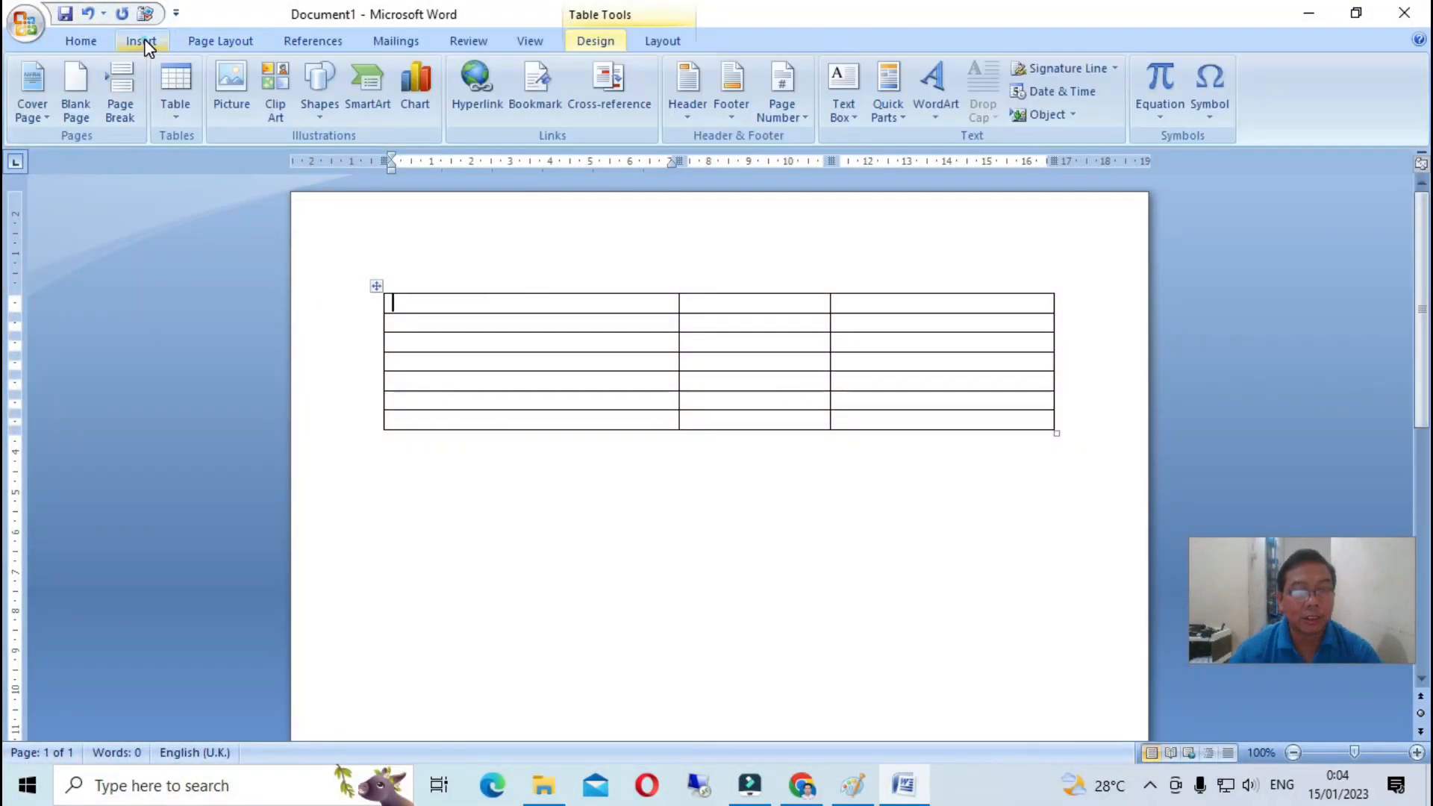
{"action": "left_click", "coordinate": [232, 88]}
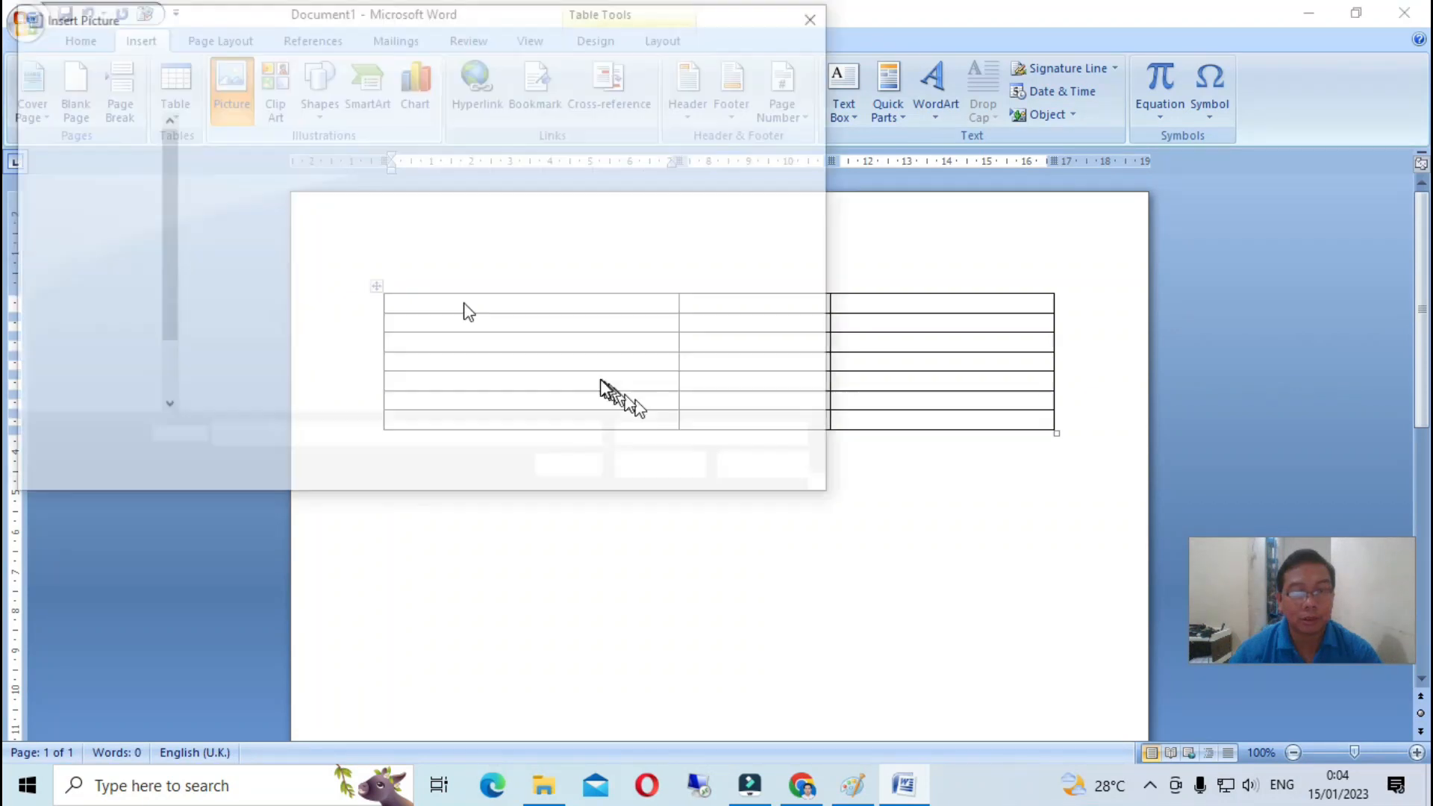
{"action": "left_click", "coordinate": [250, 217]}
{"action": "left_click", "coordinate": [665, 463]}
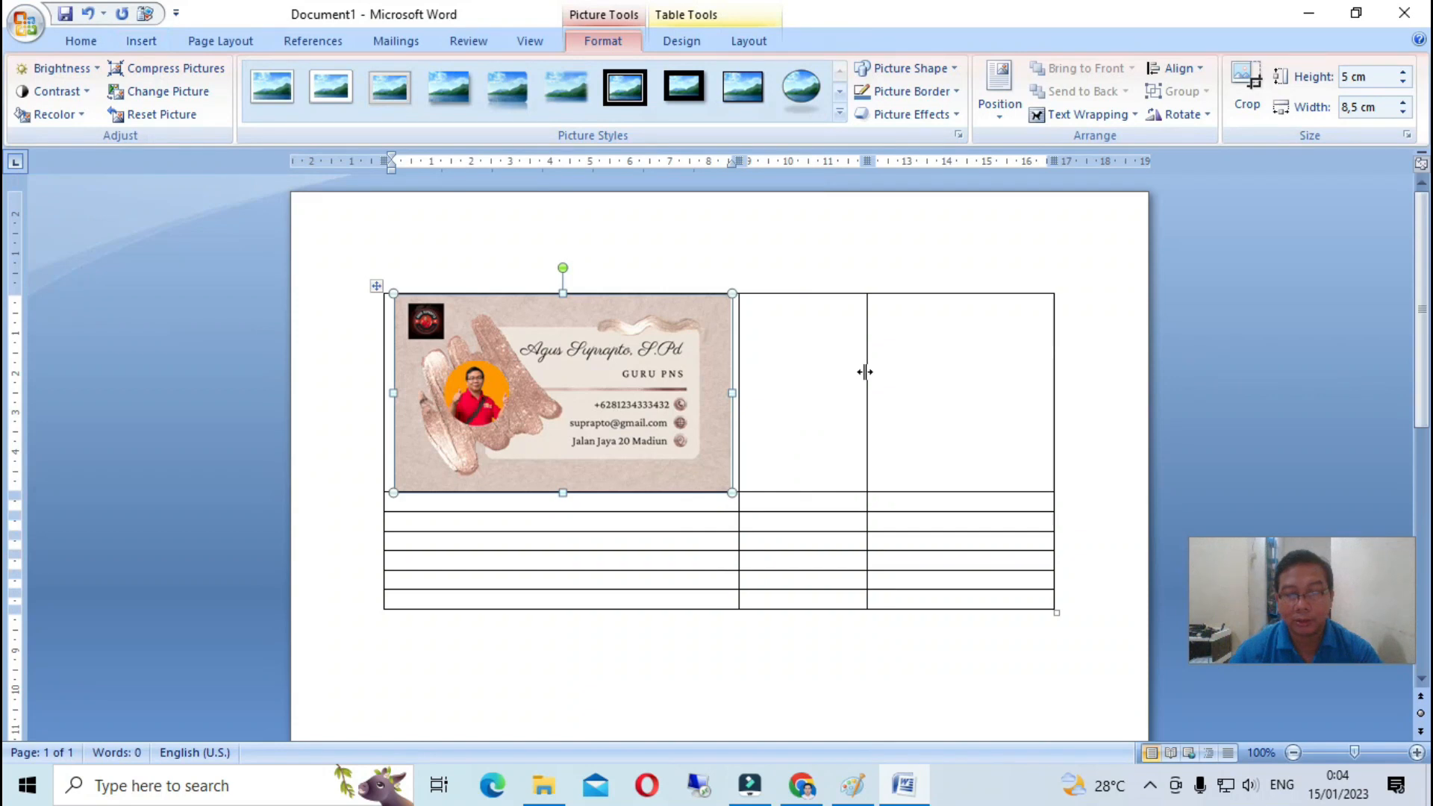
{"action": "left_click_drag", "start_coordinate": [863, 372], "coordinate": [757, 391]}
- Insert the card picture into the top right cell and widen that column to fit
{"action": "left_click", "coordinate": [775, 339]}
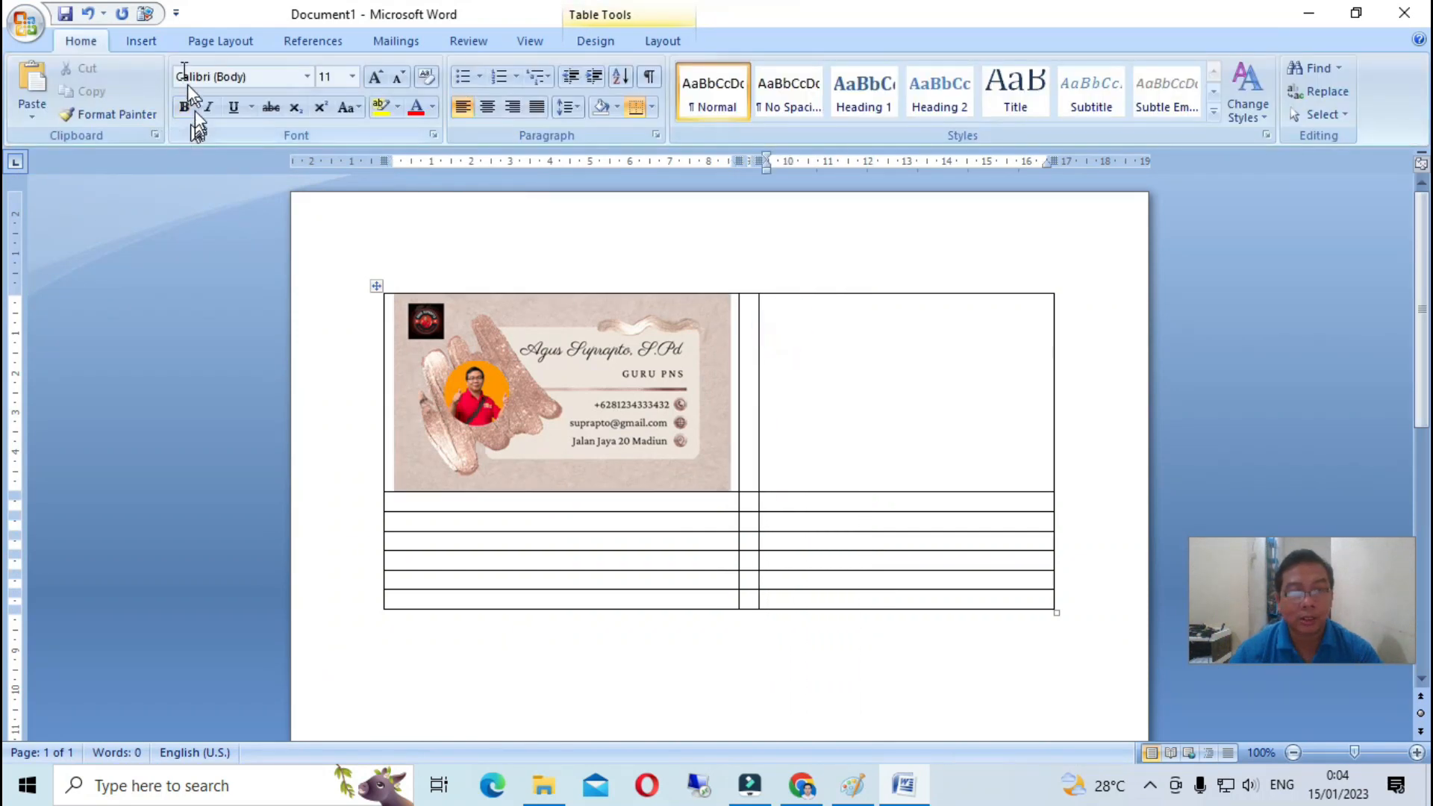
{"action": "left_click", "coordinate": [145, 37]}
{"action": "left_click", "coordinate": [215, 77]}
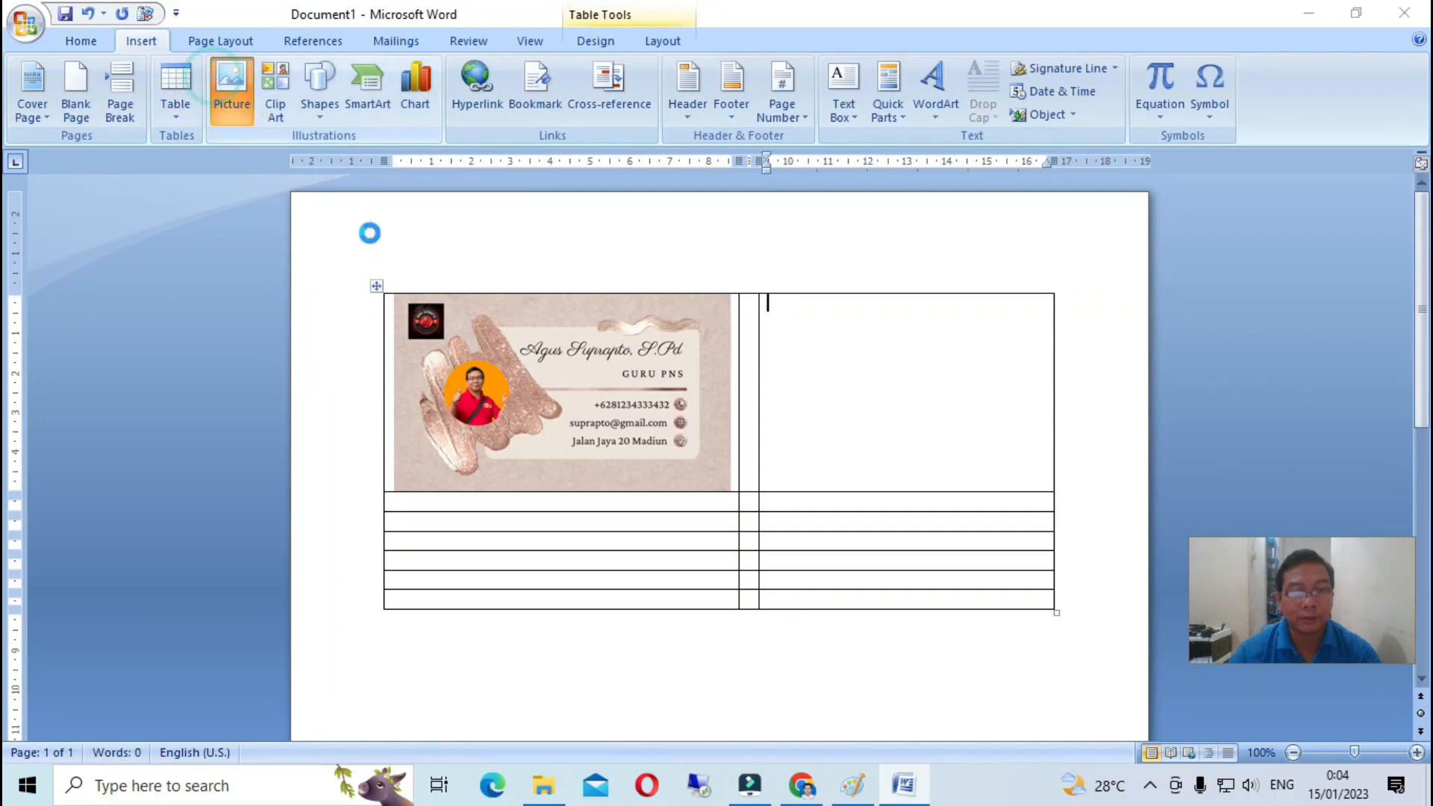
{"action": "left_click", "coordinate": [298, 226]}
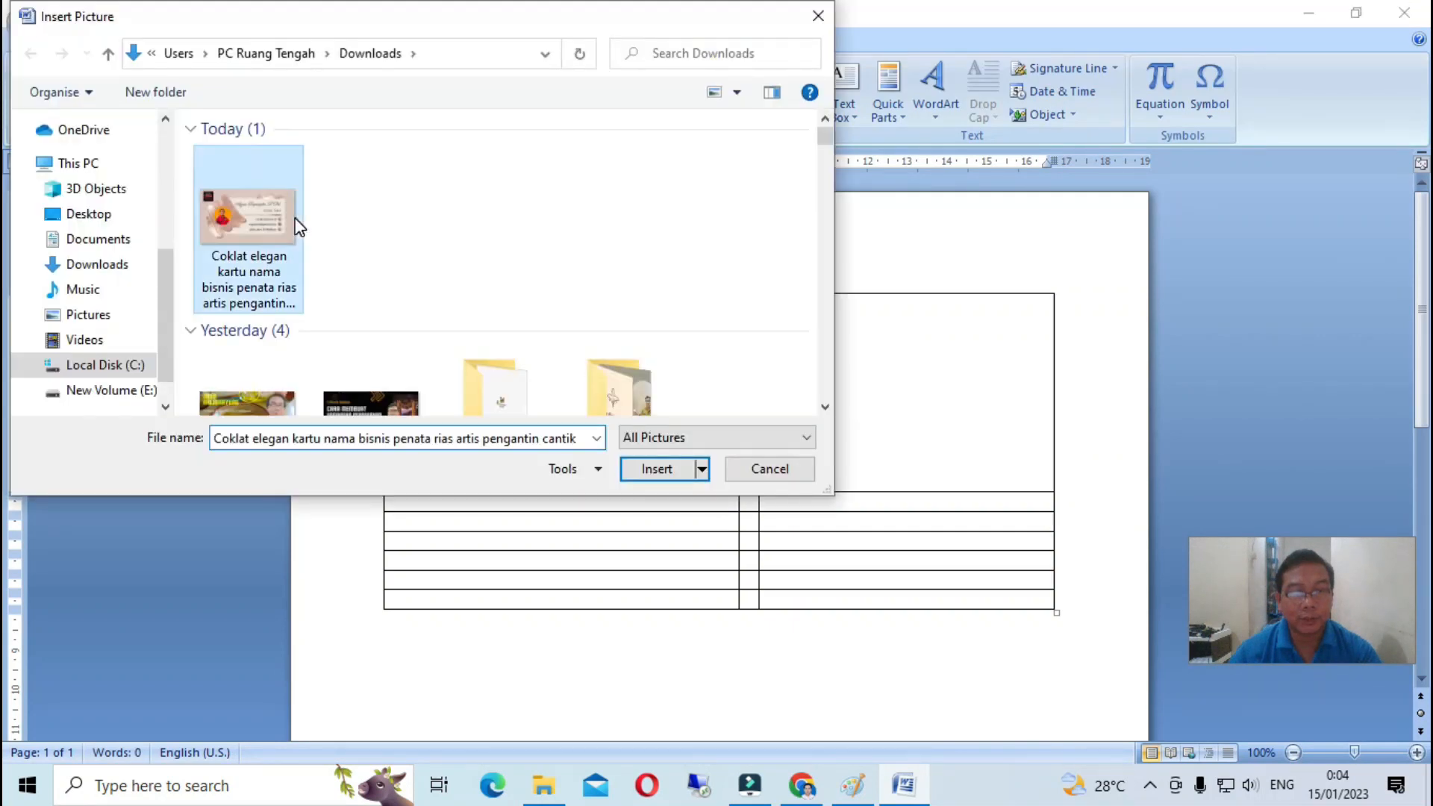
{"action": "left_click", "coordinate": [654, 469]}
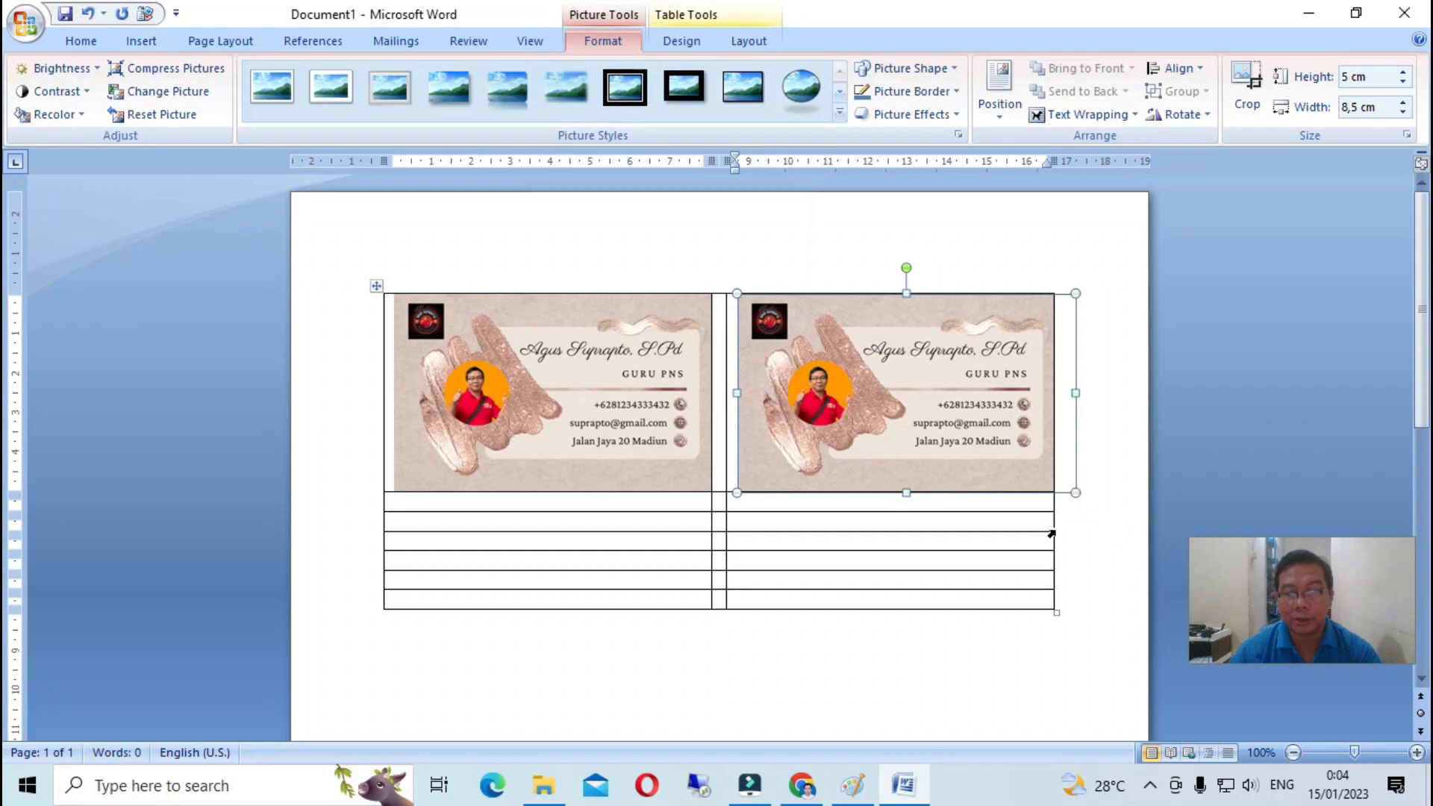
{"action": "left_click_drag", "start_coordinate": [1053, 521], "coordinate": [1086, 528]}
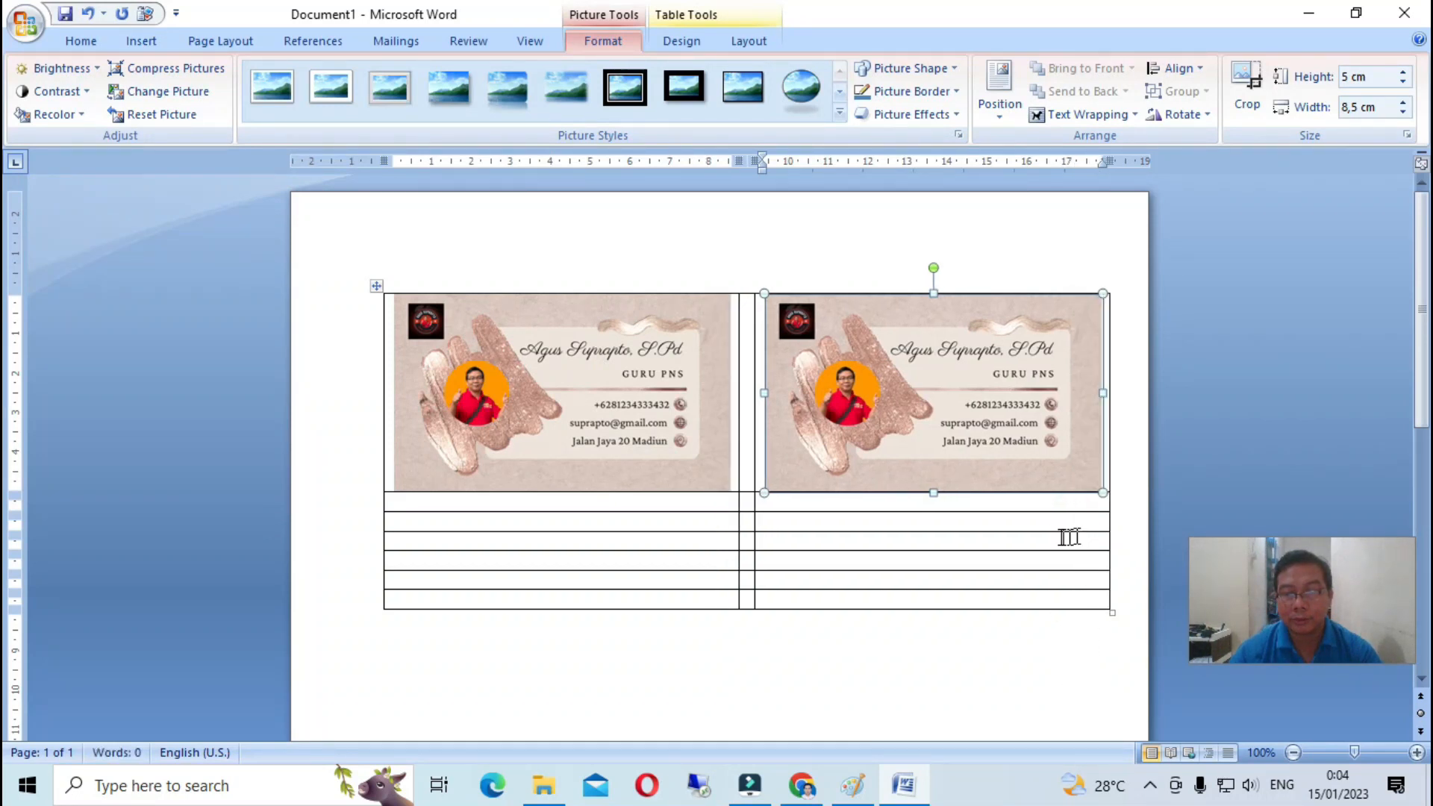
- Paste copies of the card into both cells of the second row
{"action": "left_click", "coordinate": [539, 478]}
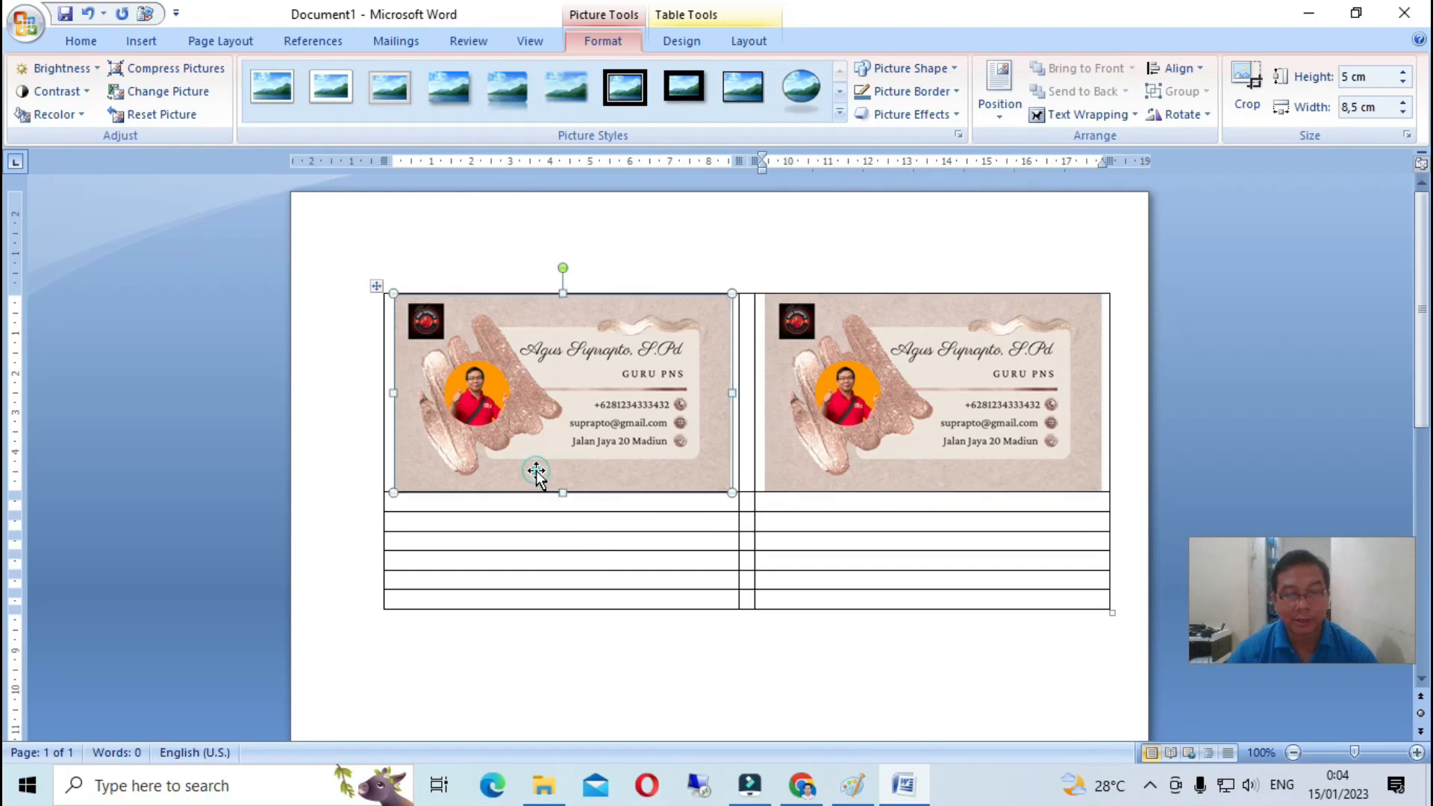
{"action": "left_click", "coordinate": [521, 520]}
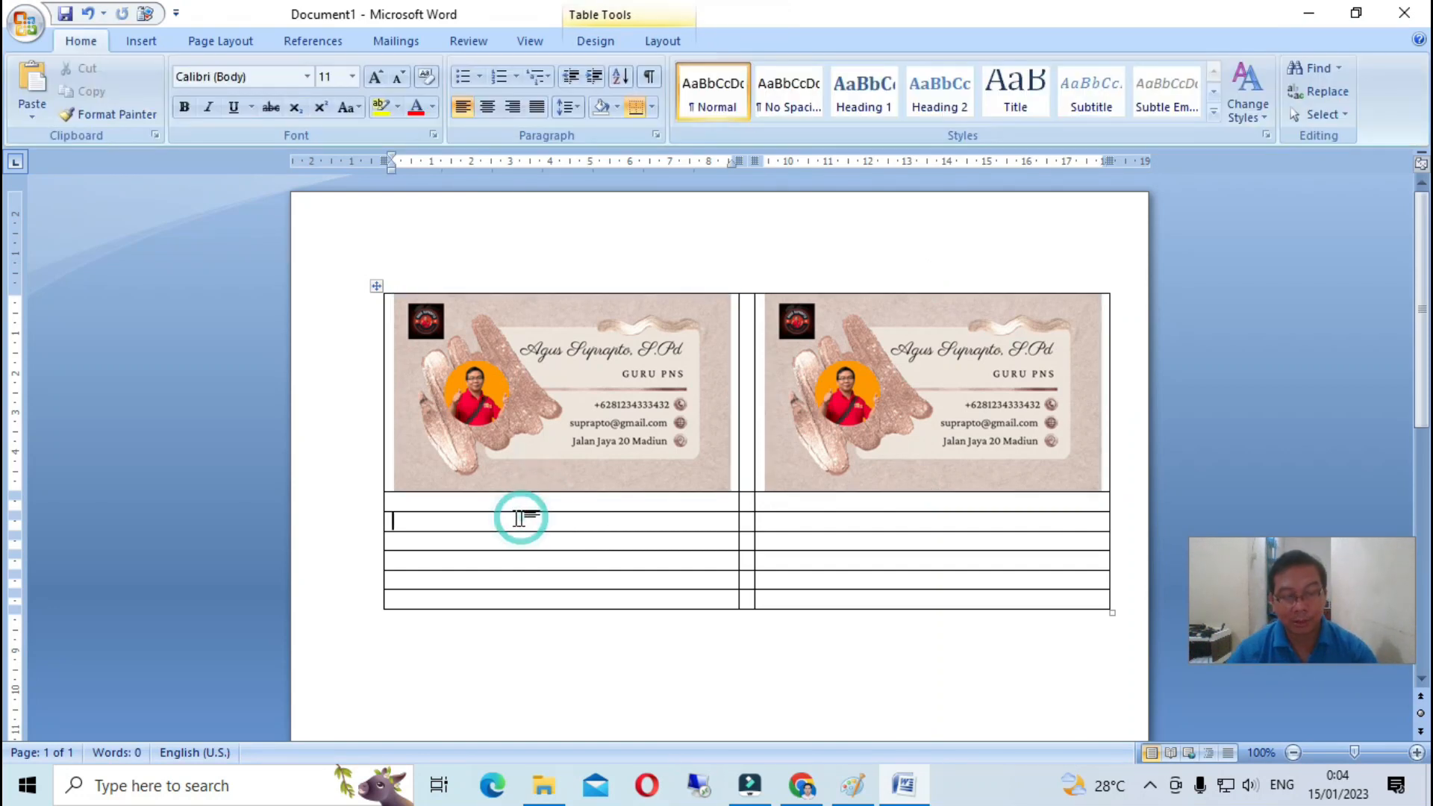
{"action": "key", "text": "ctrl+v"}
{"action": "left_click", "coordinate": [821, 564]}
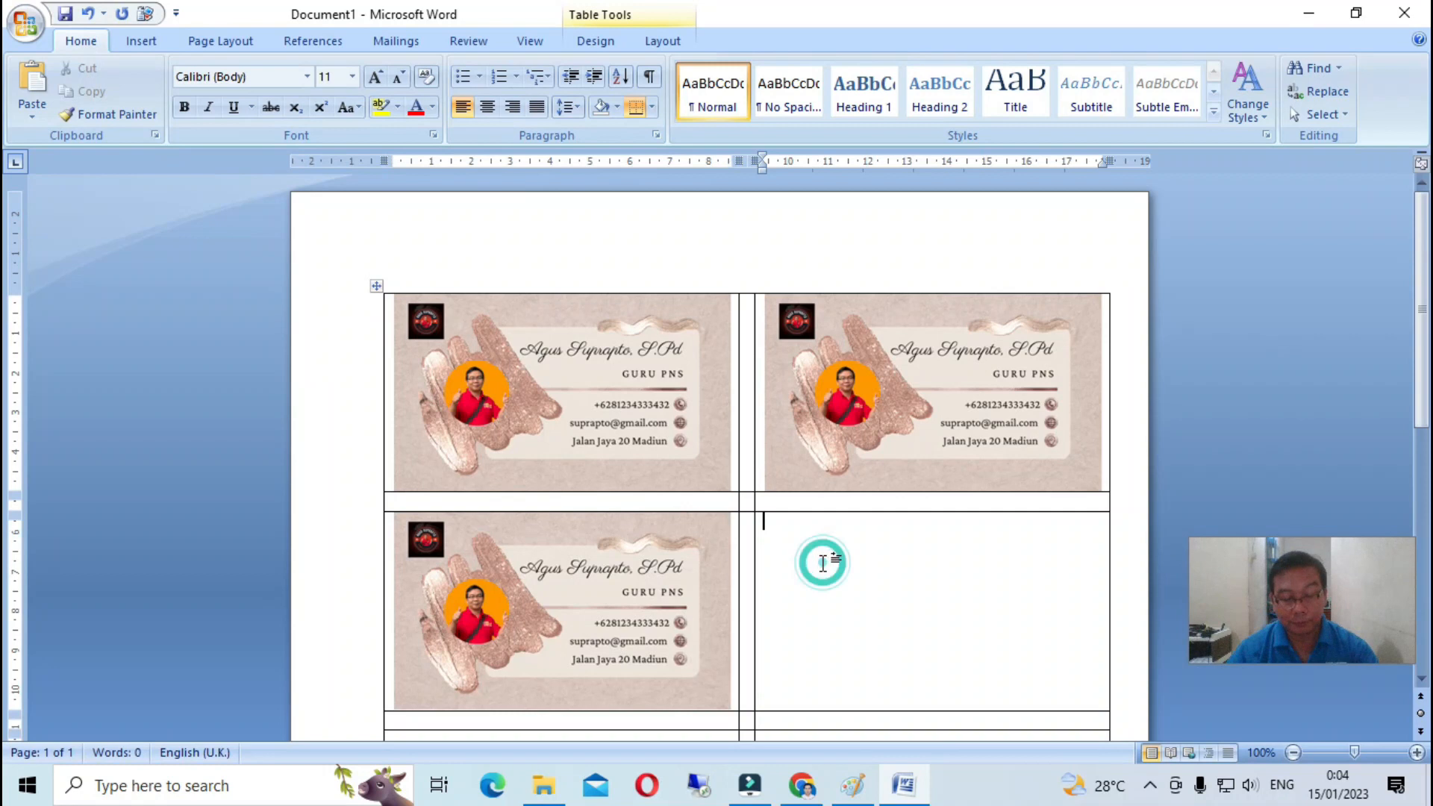
{"action": "key", "text": "ctrl+v"}
{"action": "scroll", "coordinate": [705, 594], "scroll_direction": "down", "scroll_amount": 3}
{"action": "left_click", "coordinate": [526, 595]}
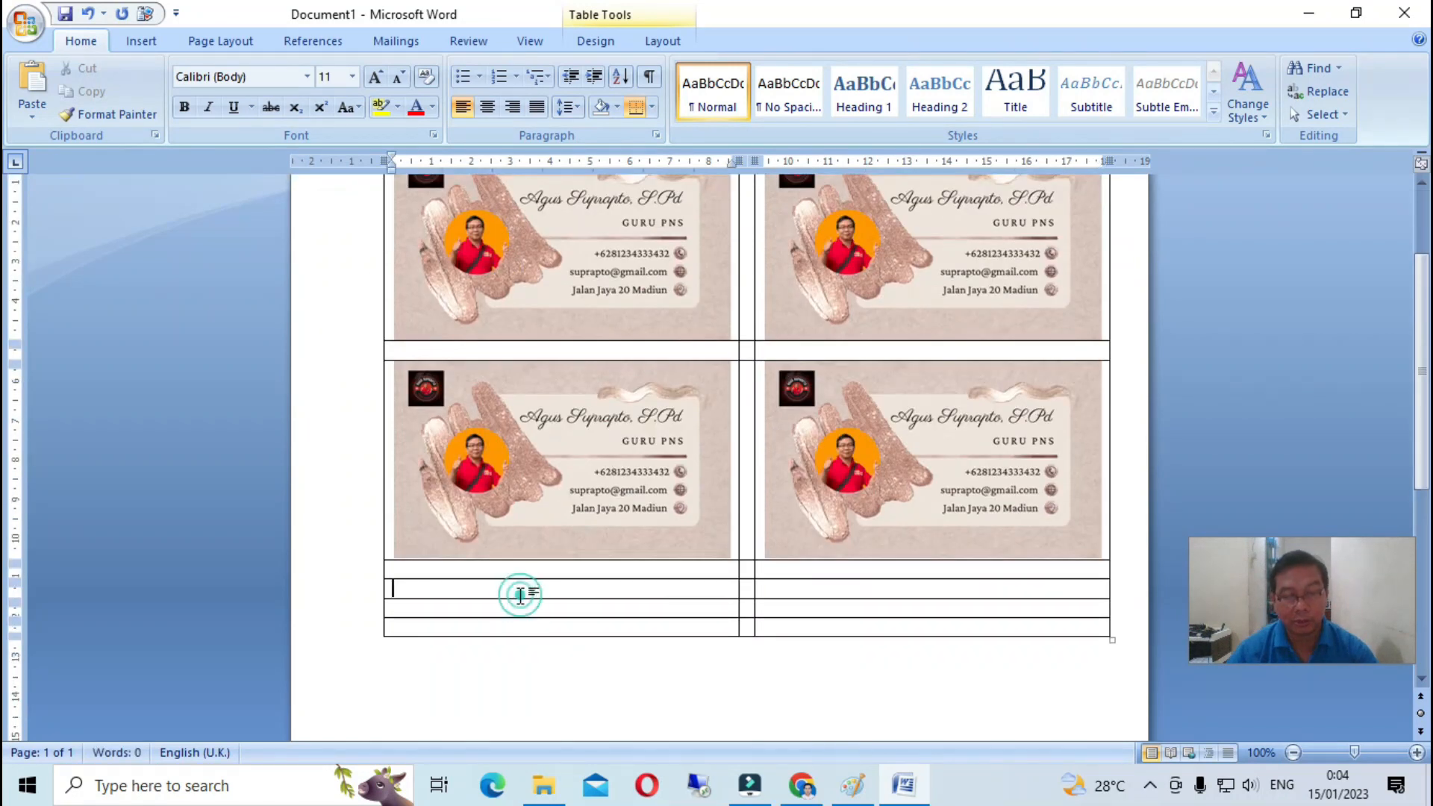